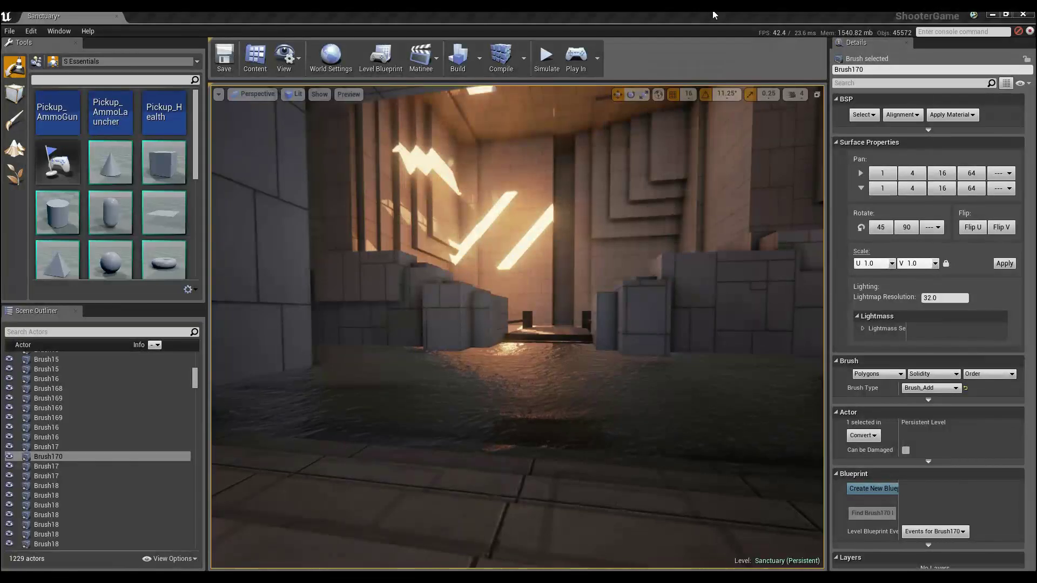
Fly through the Sanctuary level and examine the existing liquid surface and its surroundings
{"action": "key", "text": "w"}
{"action": "right_click_drag", "start_coordinate": [623, 328], "coordinate": [681, 319]}
{"action": "key", "text": "w"}
{"action": "key", "text": "w"}
{"action": "key", "text": "w"}
{"action": "key", "text": "w"}
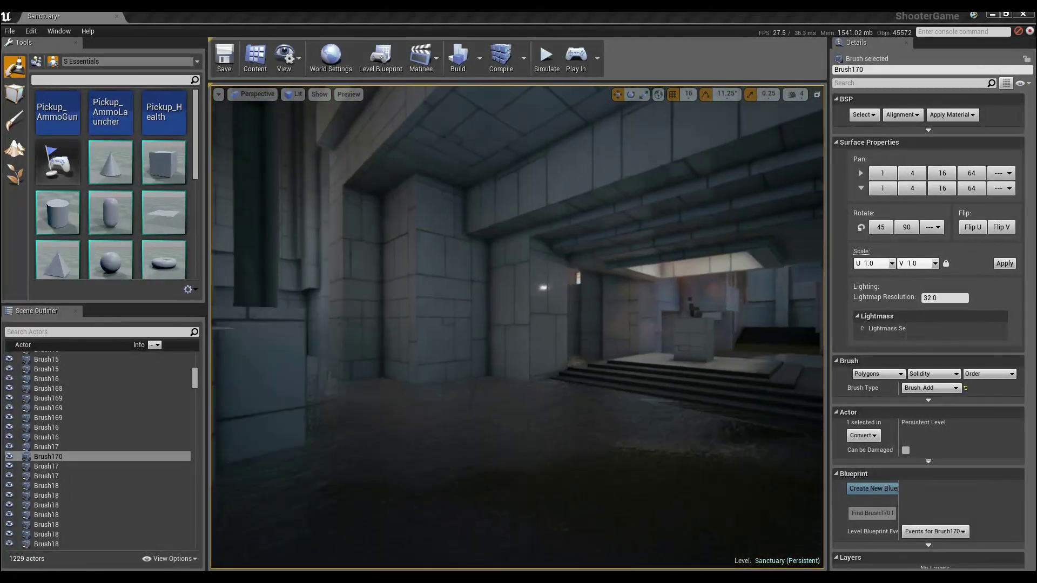
{"action": "key", "text": "w"}
{"action": "right_click_drag", "start_coordinate": [541, 324], "coordinate": [621, 446]}
{"action": "right_click_drag", "start_coordinate": [519, 379], "coordinate": [568, 270]}
{"action": "mouse_move", "coordinate": [518, 324]}
{"action": "right_mouse_down"}
{"action": "mouse_move", "coordinate": [400, 308]}
{"action": "mouse_move", "coordinate": [308, 273]}
{"action": "mouse_move", "coordinate": [637, 329]}
{"action": "mouse_move", "coordinate": [600, 400]}
{"action": "mouse_move", "coordinate": [637, 292]}
{"action": "mouse_move", "coordinate": [486, 356]}
{"action": "mouse_move", "coordinate": [578, 302]}
{"action": "mouse_move", "coordinate": [621, 367]}
{"action": "mouse_move", "coordinate": [643, 454]}
{"action": "mouse_move", "coordinate": [551, 232]}
{"action": "mouse_move", "coordinate": [611, 226]}
{"action": "mouse_move", "coordinate": [626, 189]}
{"action": "mouse_move", "coordinate": [551, 324]}
{"action": "mouse_move", "coordinate": [519, 309]}
{"action": "right_mouse_up"}
Open the Content Browser over the level and delete the existing liquid plane from the scene
{"action": "left_click", "coordinate": [264, 58]}
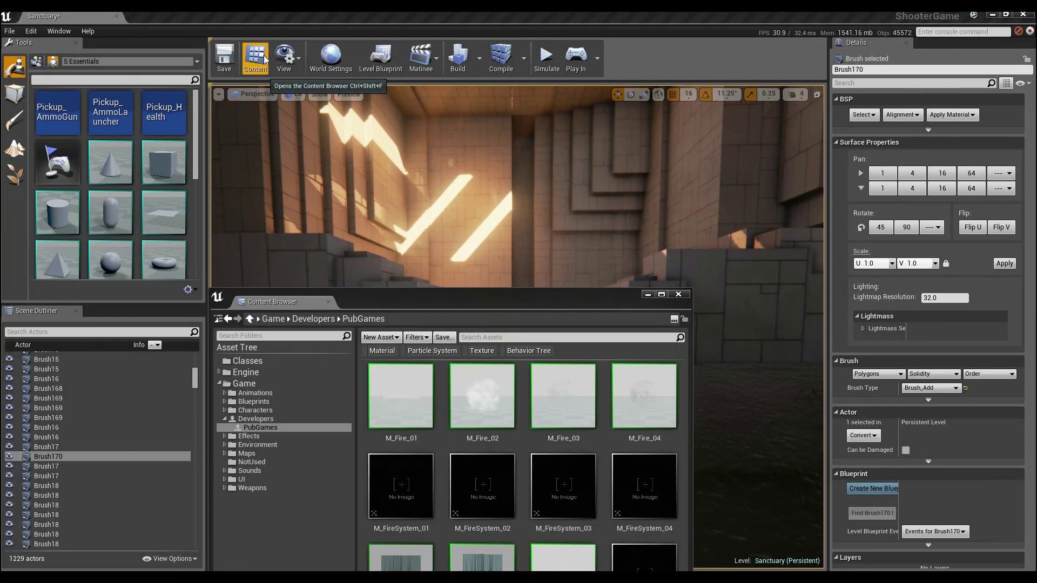
{"action": "left_click_drag", "start_coordinate": [478, 305], "coordinate": [478, 95]}
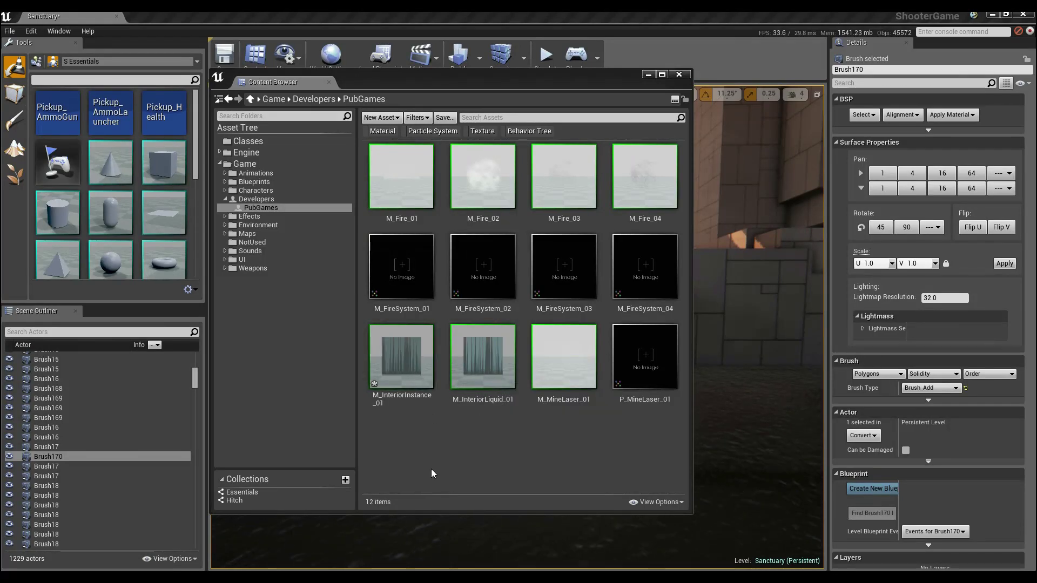
{"action": "left_click", "coordinate": [725, 421]}
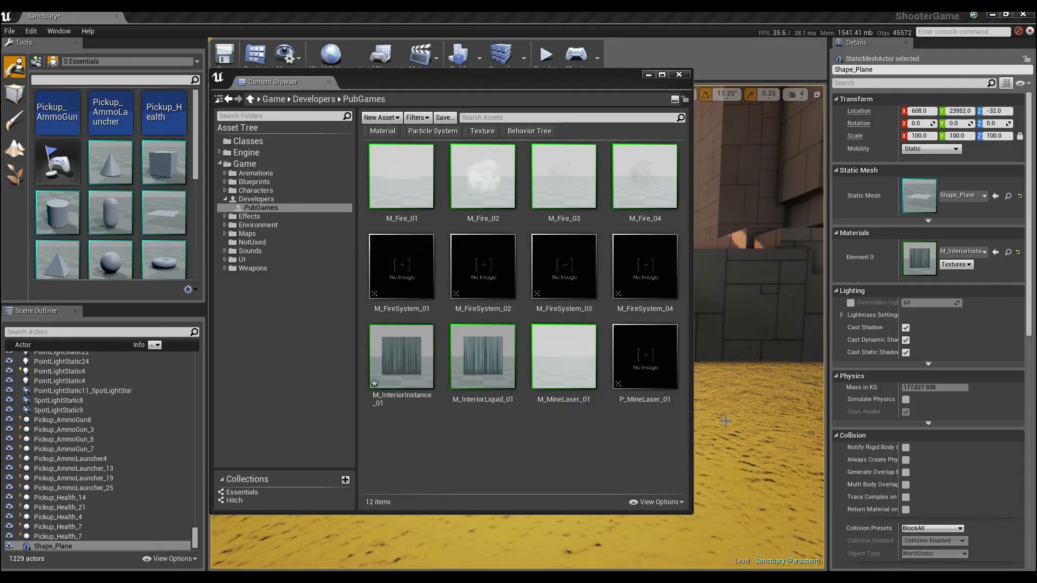
{"action": "key", "text": "Delete"}
Create a new material named M_InteriorLiquid_02 in the PubGames folder
{"action": "right_click", "coordinate": [413, 440]}
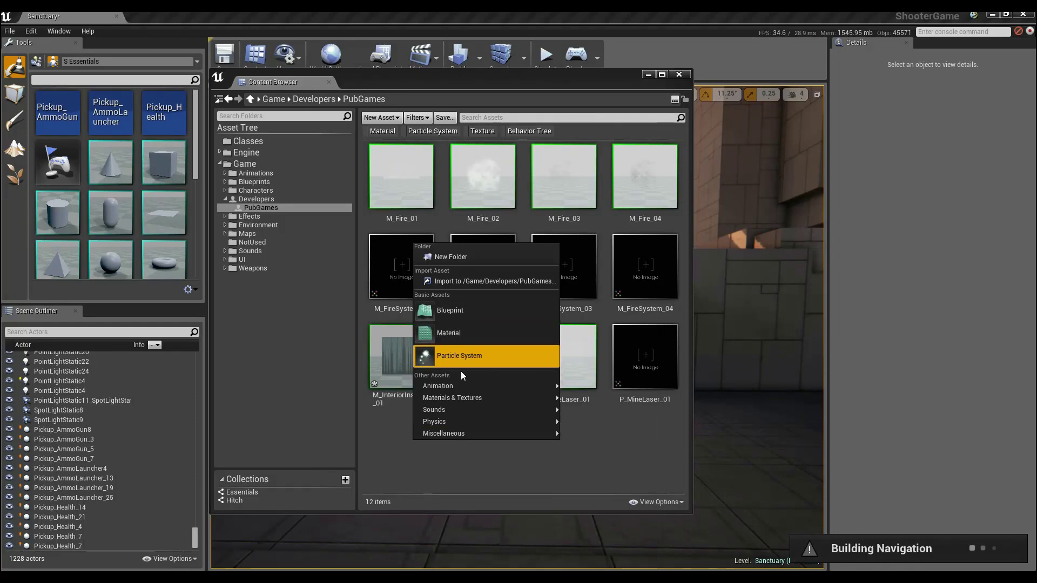
{"action": "left_click", "coordinate": [447, 333]}
{"action": "type", "text": "M_Inter"}
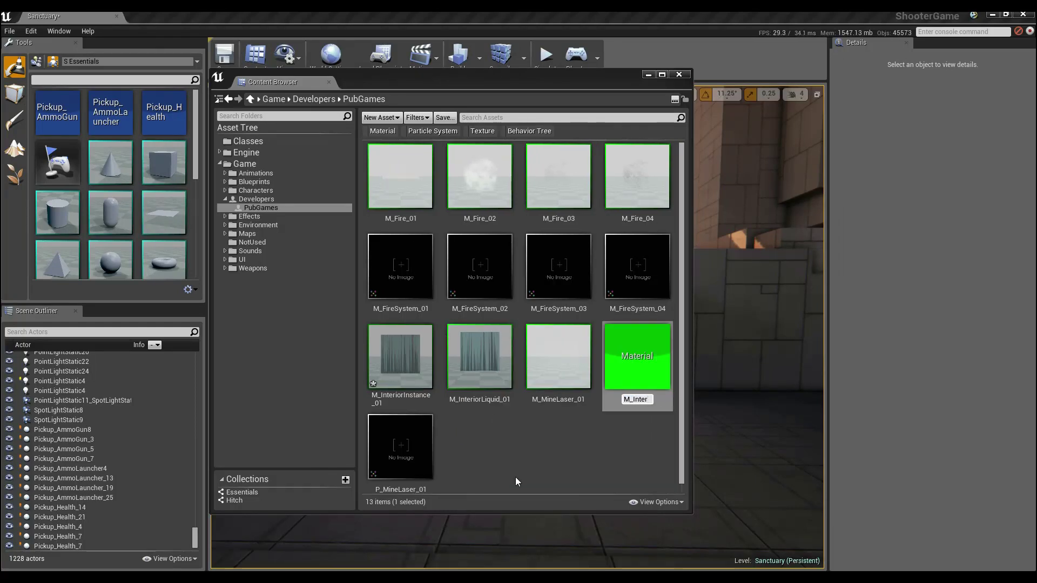
{"action": "type", "text": "iorLiquid_02"}
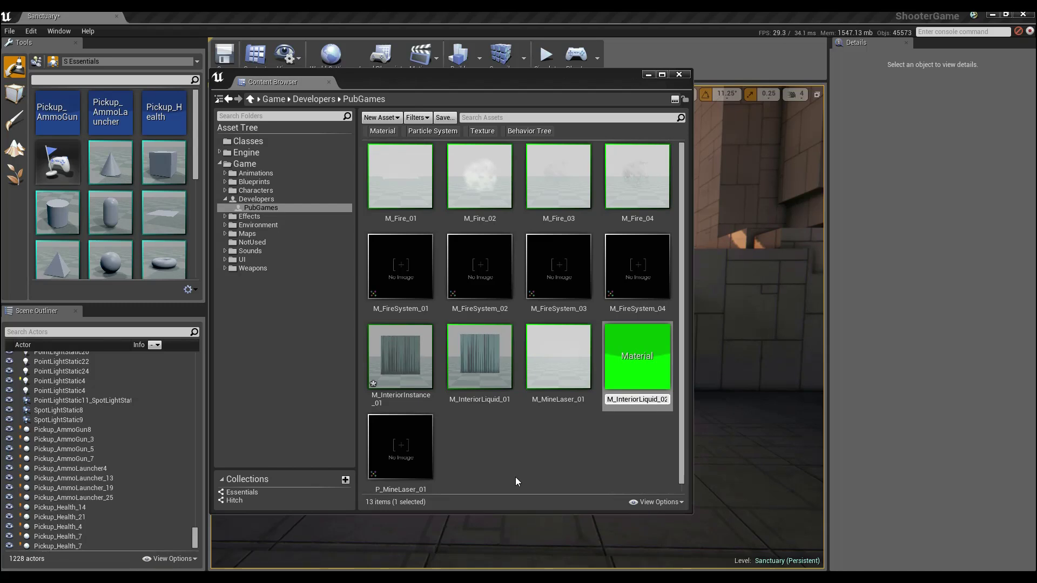
{"action": "key", "text": "Return"}
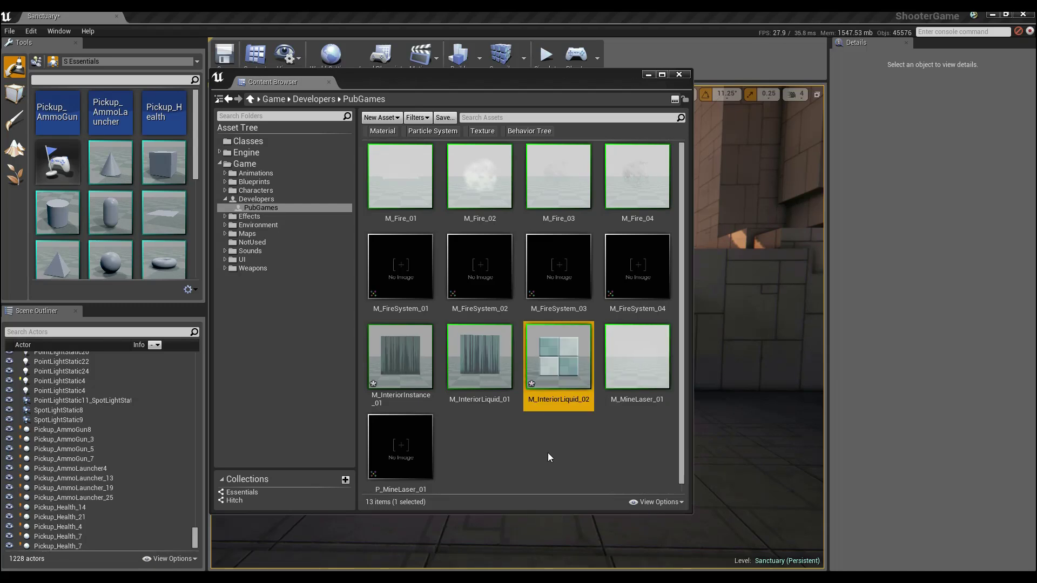
Open M_InteriorLiquid_02 for editing in a maximized Material Editor window
{"action": "double_click", "coordinate": [557, 371]}
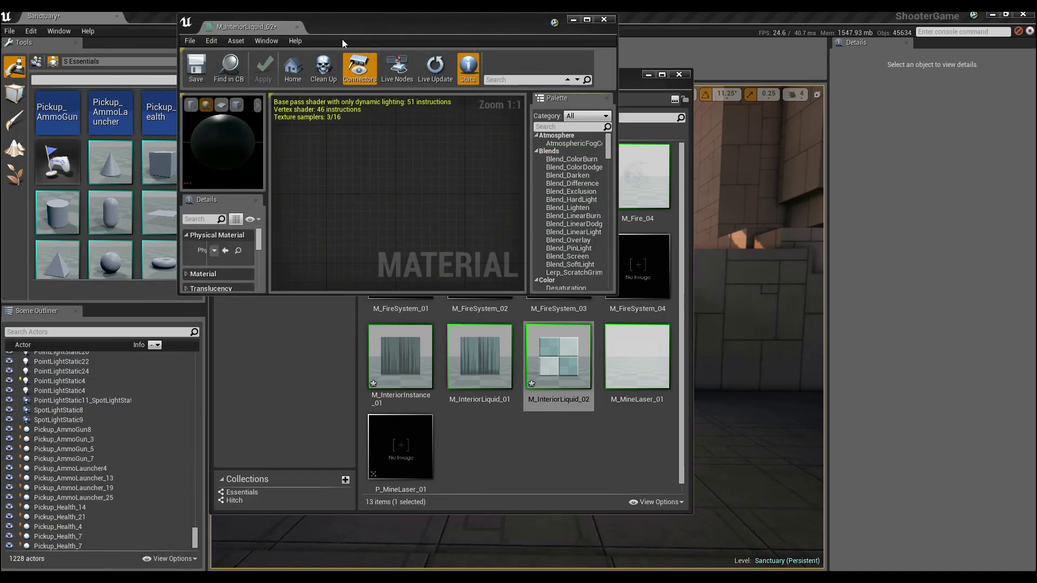
{"action": "double_click", "coordinate": [395, 24]}
{"action": "right_click_drag", "start_coordinate": [565, 269], "coordinate": [704, 203]}
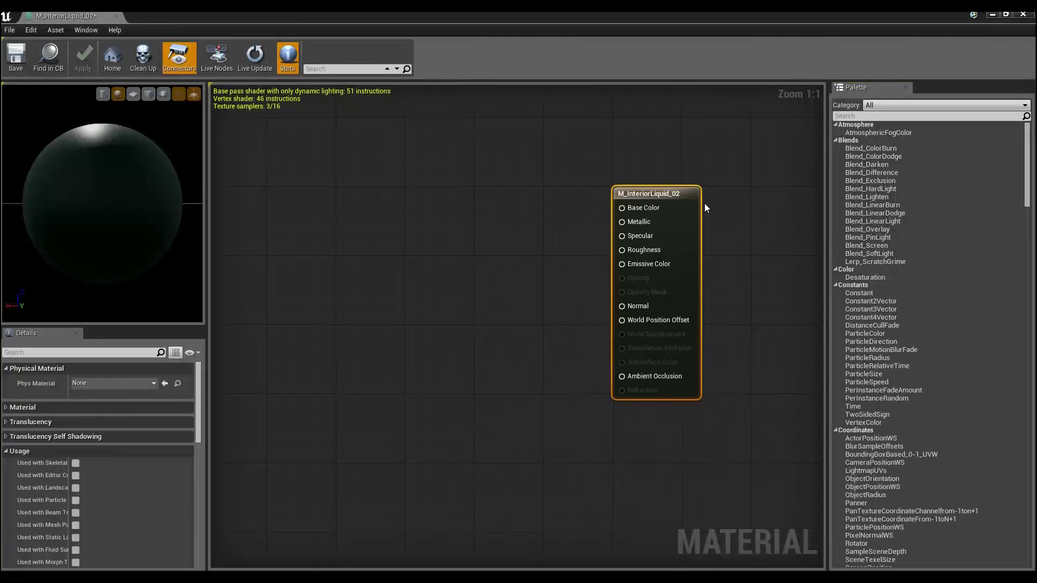
{"action": "scroll", "coordinate": [662, 258], "scroll_direction": "down", "scroll_amount": 5}
{"action": "right_click_drag", "start_coordinate": [449, 318], "coordinate": [452, 379]}
Search the whole Game folder for "grass", filter to textures only, and select T_Vista_Grass_N
{"action": "left_click_drag", "start_coordinate": [486, 16], "coordinate": [467, 195]}
{"action": "left_click_drag", "start_coordinate": [524, 81], "coordinate": [550, 70]}
{"action": "left_click", "coordinate": [324, 153]}
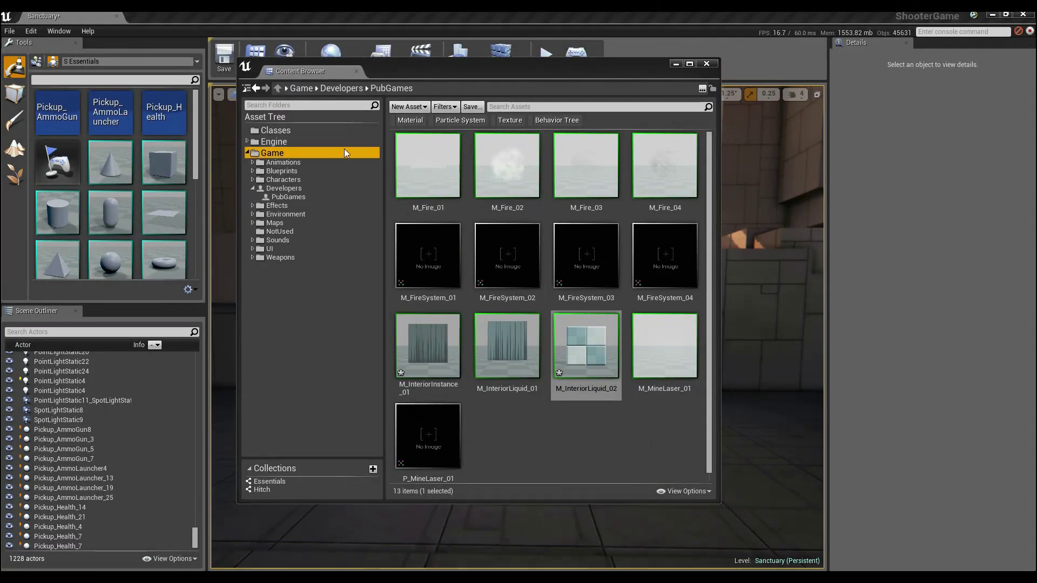
{"action": "left_click", "coordinate": [516, 106]}
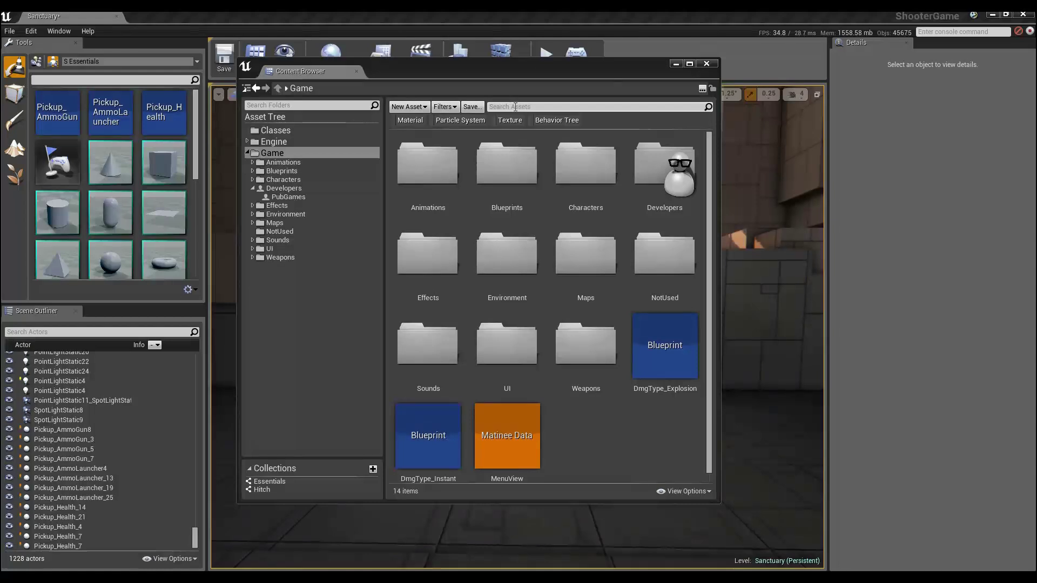
{"action": "type", "text": "grass"}
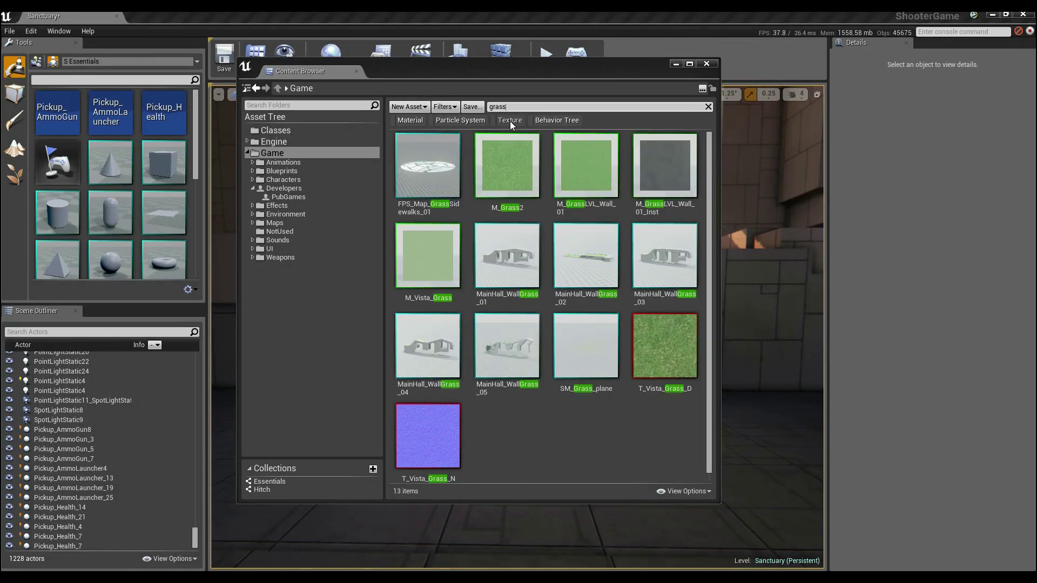
{"action": "left_click", "coordinate": [509, 120]}
{"action": "left_click", "coordinate": [497, 162]}
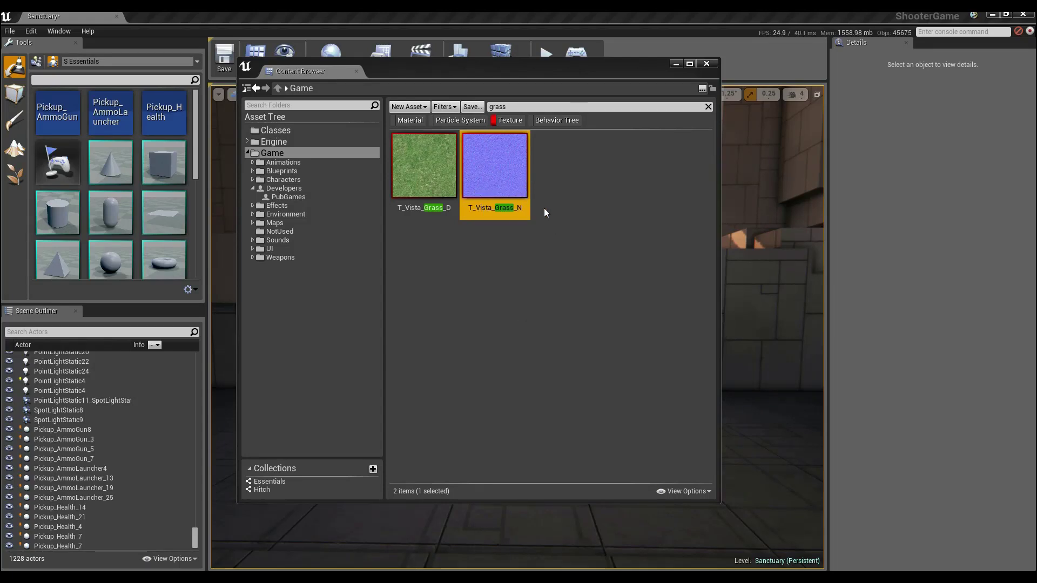
{"action": "left_click", "coordinate": [521, 73]}
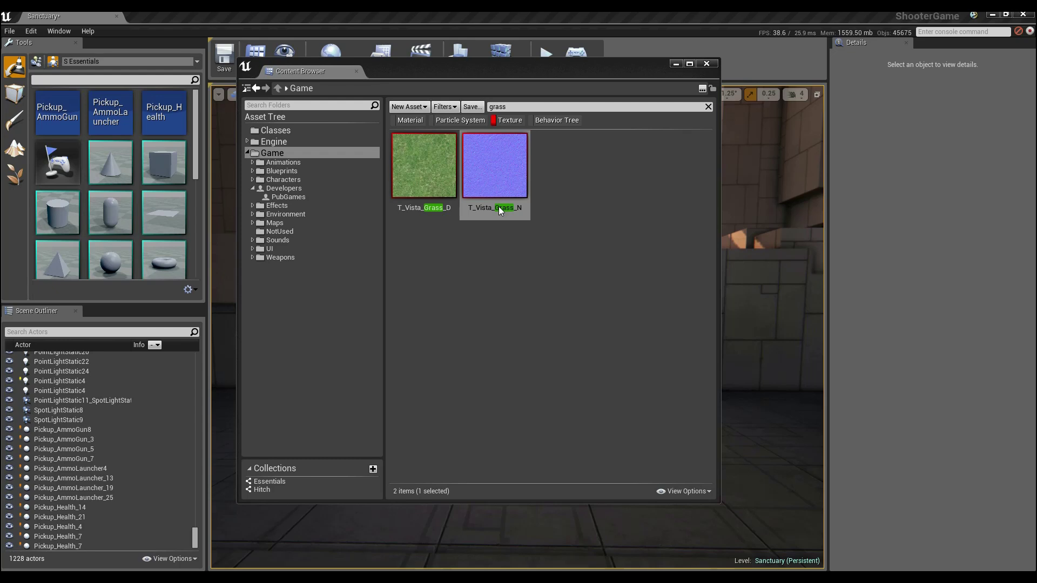
{"action": "left_click", "coordinate": [506, 173]}
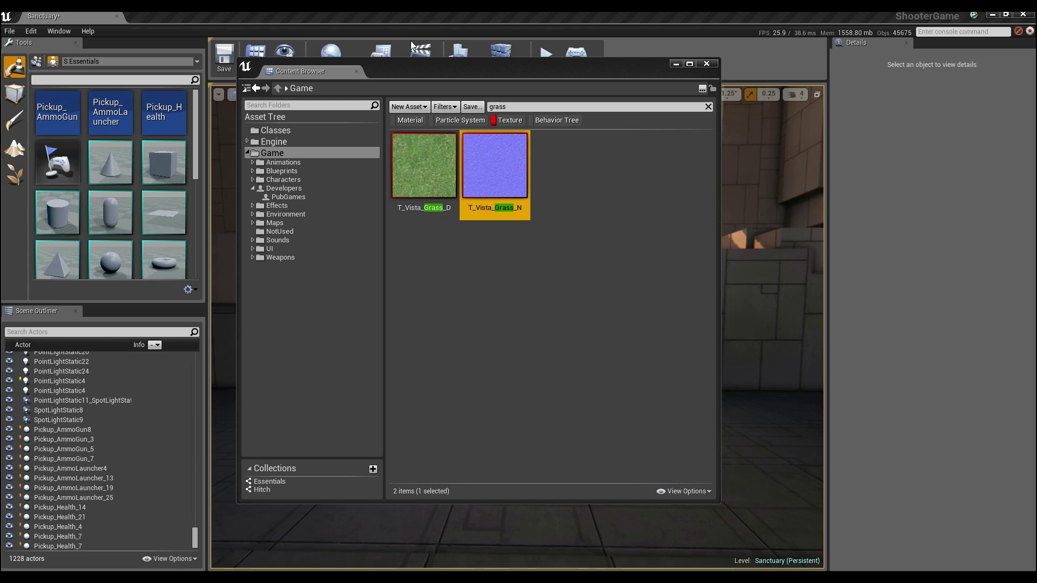
Add a Texture Sample node using the selected grass normal map to the M_InteriorLiquid_02 graph, beside the main material node
{"action": "left_click_drag", "start_coordinate": [451, 77], "coordinate": [440, 12]}
{"action": "left_click", "coordinate": [545, 203]}
{"action": "right_click_drag", "start_coordinate": [466, 267], "coordinate": [451, 207]}
{"action": "right_click_drag", "start_coordinate": [542, 318], "coordinate": [532, 323]}
{"action": "scroll", "coordinate": [703, 232], "scroll_direction": "up", "scroll_amount": 3}
{"action": "right_click_drag", "start_coordinate": [459, 320], "coordinate": [624, 285]}
{"action": "key", "text": "t"}
{"action": "left_click", "coordinate": [429, 226]}
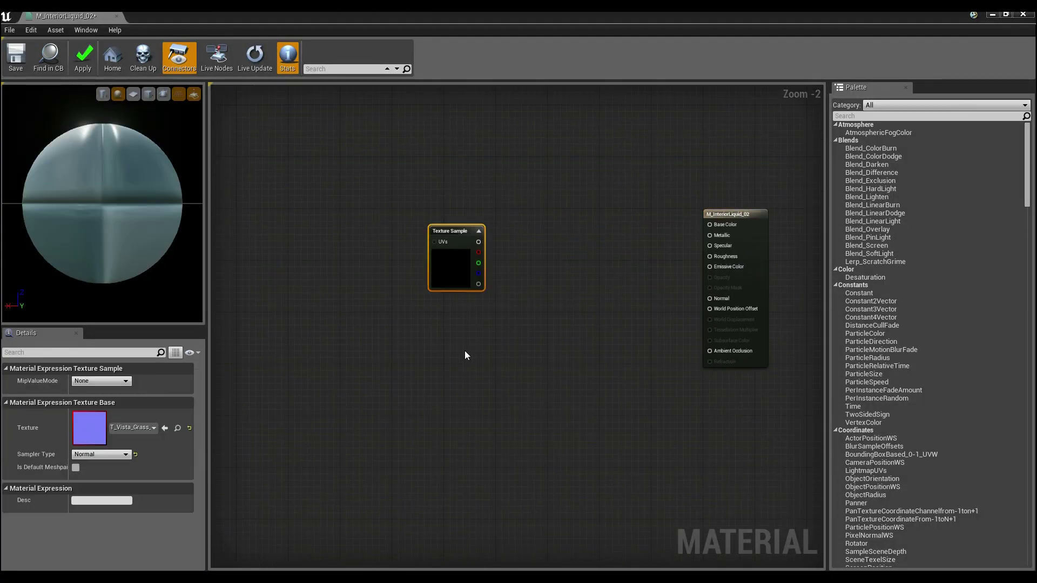
{"action": "right_click_drag", "start_coordinate": [465, 351], "coordinate": [447, 316]}
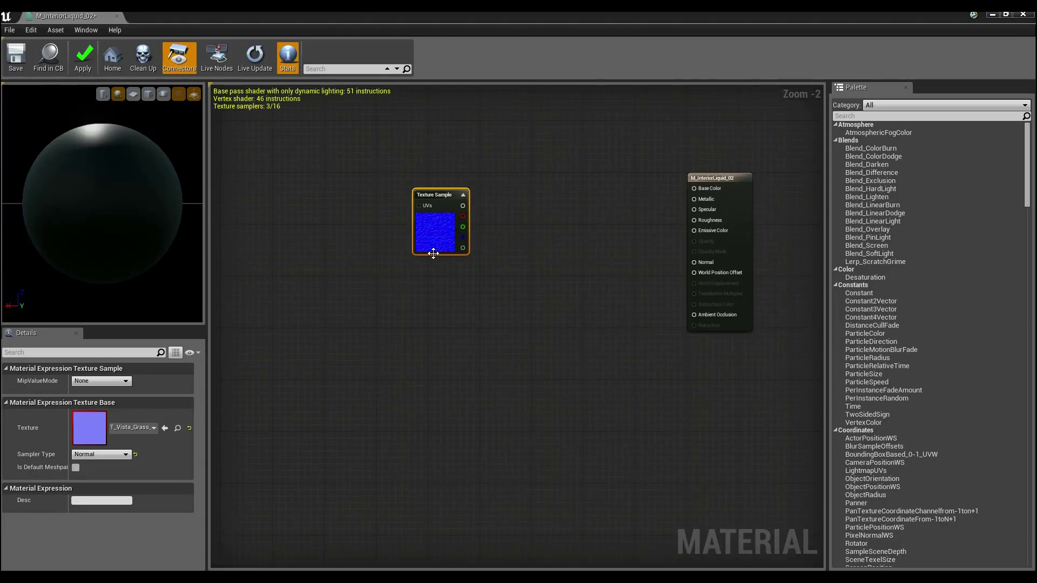
{"action": "left_click", "coordinate": [495, 301]}
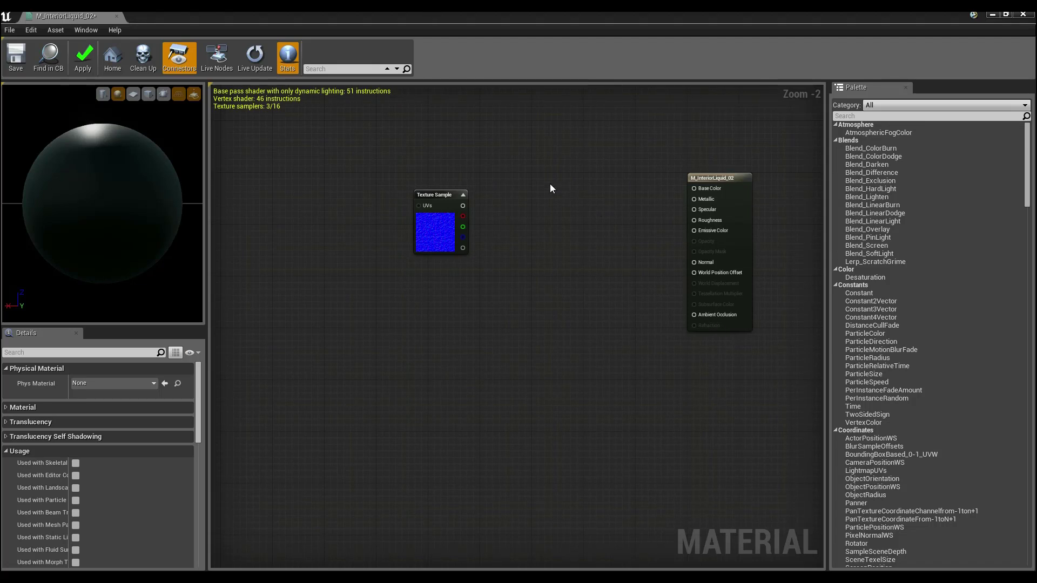
Connect the Texture Sample's combined colour output to the material's Normal input and rotate the preview sphere
{"action": "right_click_drag", "start_coordinate": [546, 193], "coordinate": [551, 258]}
{"action": "right_click_drag", "start_coordinate": [562, 322], "coordinate": [486, 306]}
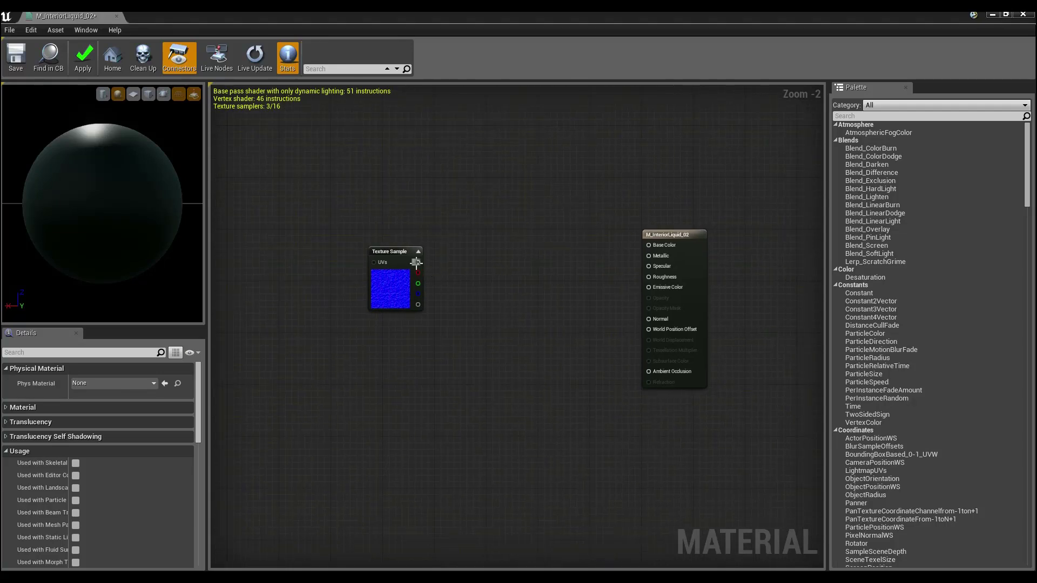
{"action": "left_click_drag", "start_coordinate": [418, 263], "coordinate": [655, 319]}
{"action": "right_click_drag", "start_coordinate": [550, 221], "coordinate": [547, 250]}
{"action": "left_click_drag", "start_coordinate": [115, 130], "coordinate": [163, 205]}
Place a Shape_Plane on the floor in front of the stairs and raise it to Z -80
{"action": "left_click_drag", "start_coordinate": [315, 15], "coordinate": [743, 308]}
{"action": "left_click", "coordinate": [751, 216]}
{"action": "right_click_drag", "start_coordinate": [385, 250], "coordinate": [389, 351]}
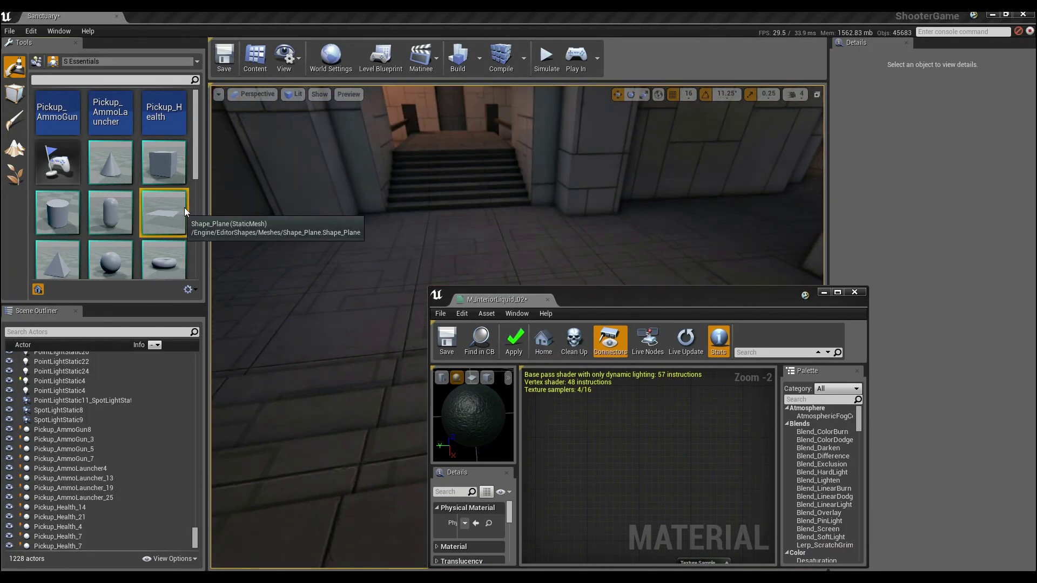
{"action": "left_click_drag", "start_coordinate": [416, 264], "coordinate": [417, 264]}
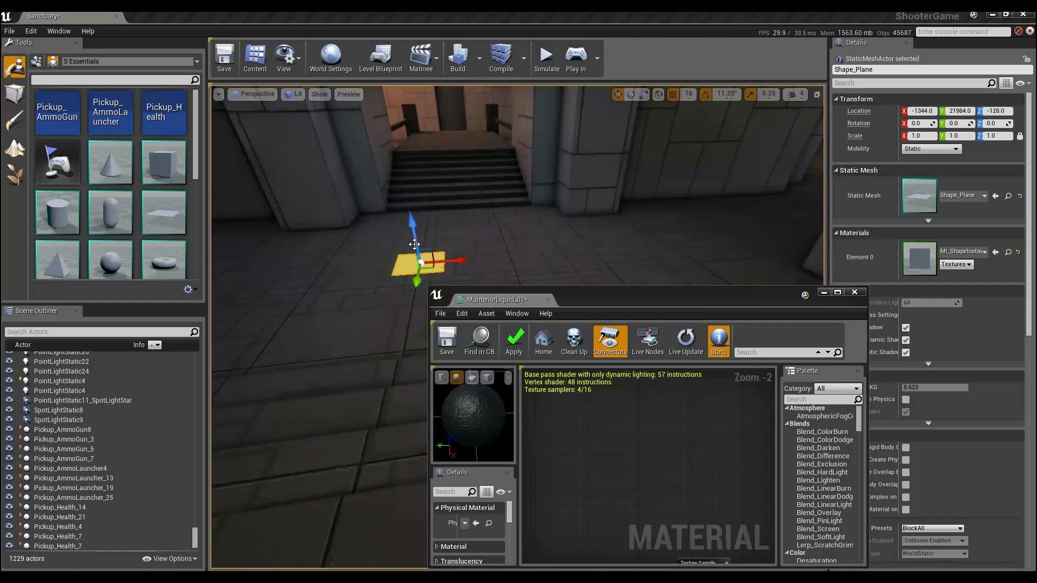
{"action": "left_click_drag", "start_coordinate": [410, 226], "coordinate": [407, 202]}
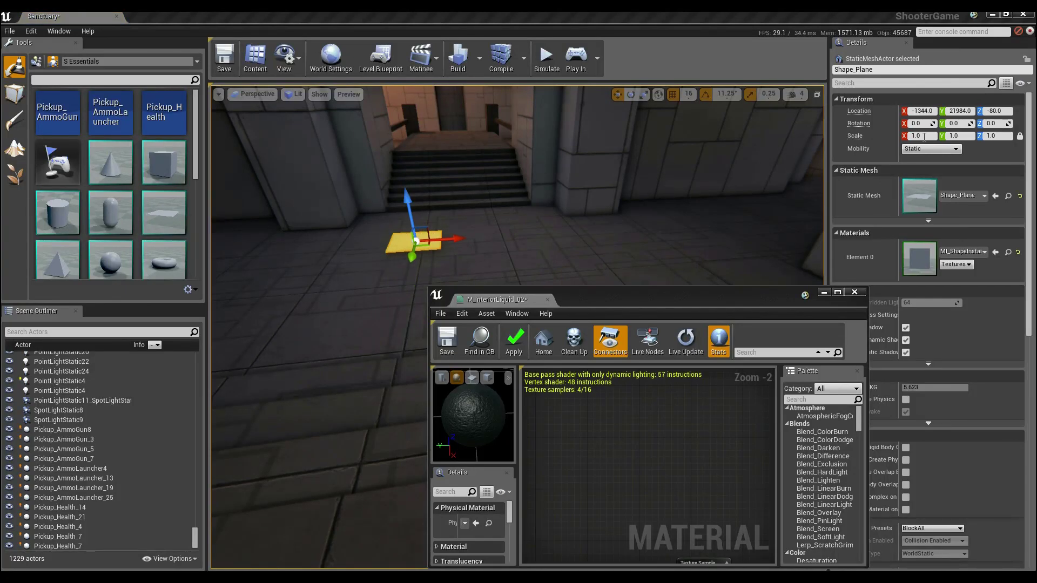
Set the plane's scale to 100 on X, Y and Z
{"action": "type", "text": "100"}
{"action": "key", "text": "Return"}
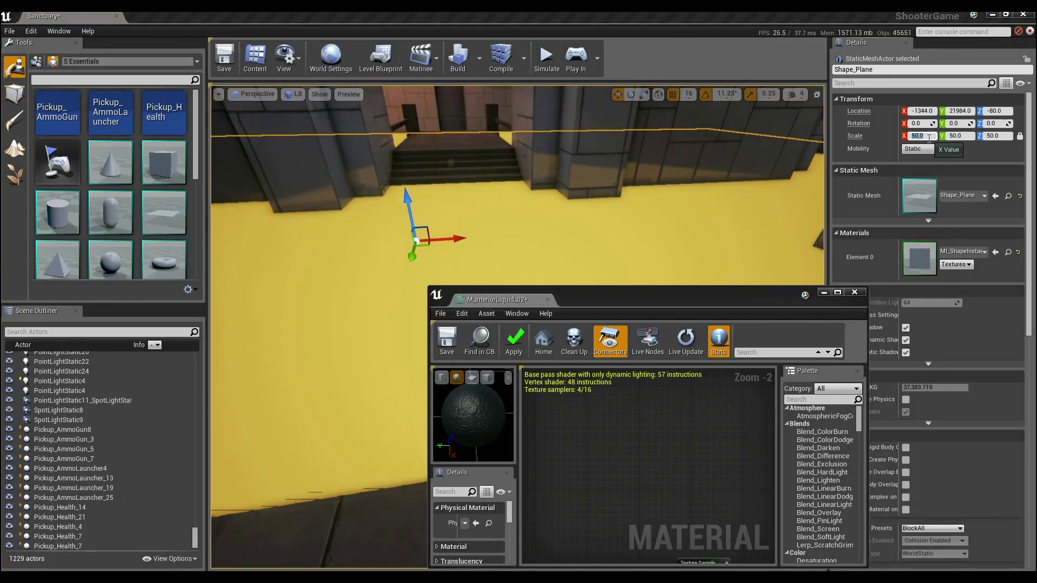
{"action": "right_click_drag", "start_coordinate": [579, 206], "coordinate": [620, 197]}
{"action": "key", "text": "g"}
{"action": "key", "text": "g"}
Apply the material changes and assign M_InteriorLiquid_02 from the Developers folder to the large plane
{"action": "left_click_drag", "start_coordinate": [641, 298], "coordinate": [647, 160]}
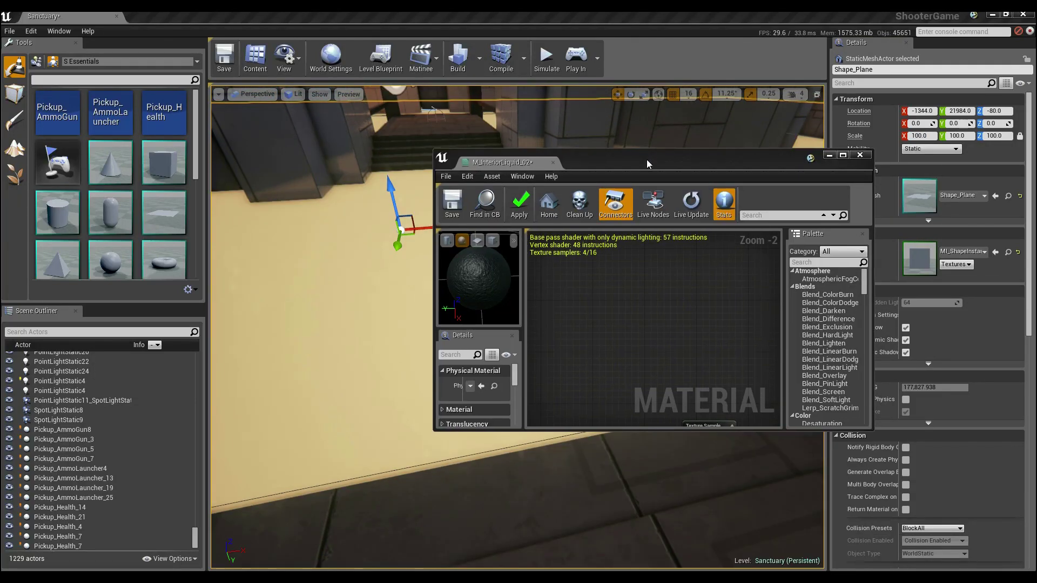
{"action": "left_click", "coordinate": [526, 198]}
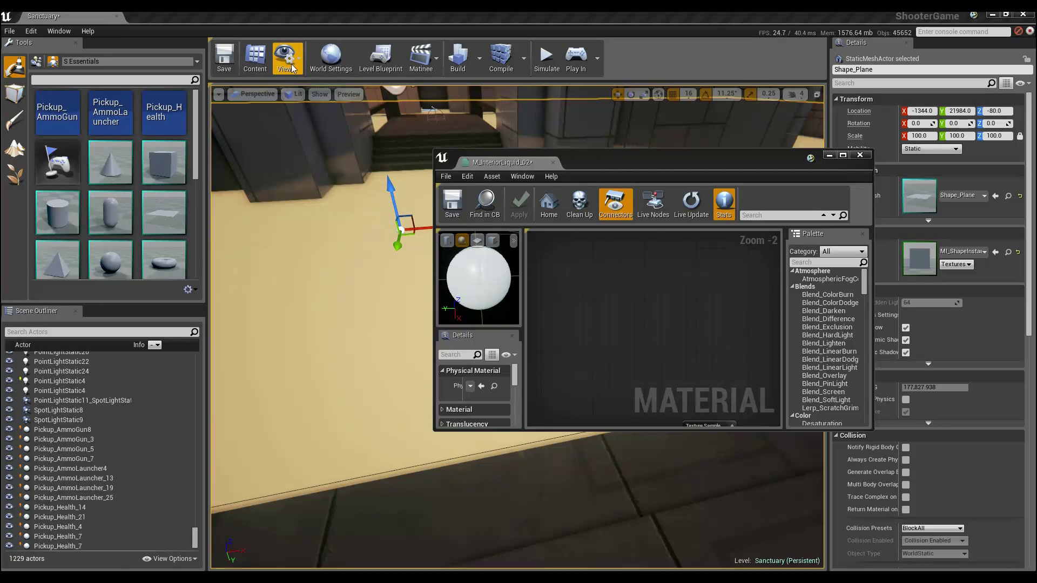
{"action": "left_click", "coordinate": [259, 65]}
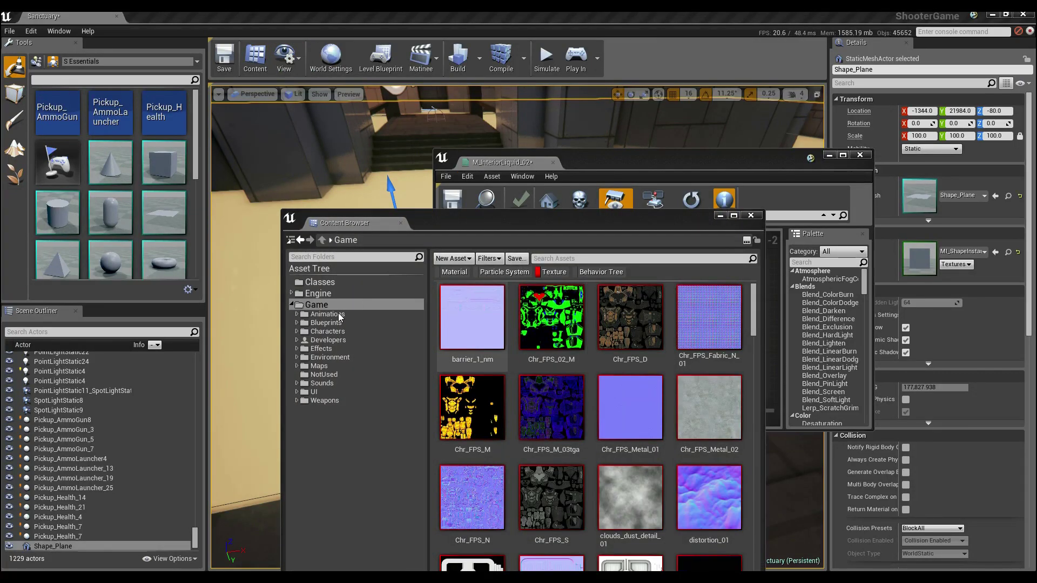
{"action": "left_click", "coordinate": [327, 339]}
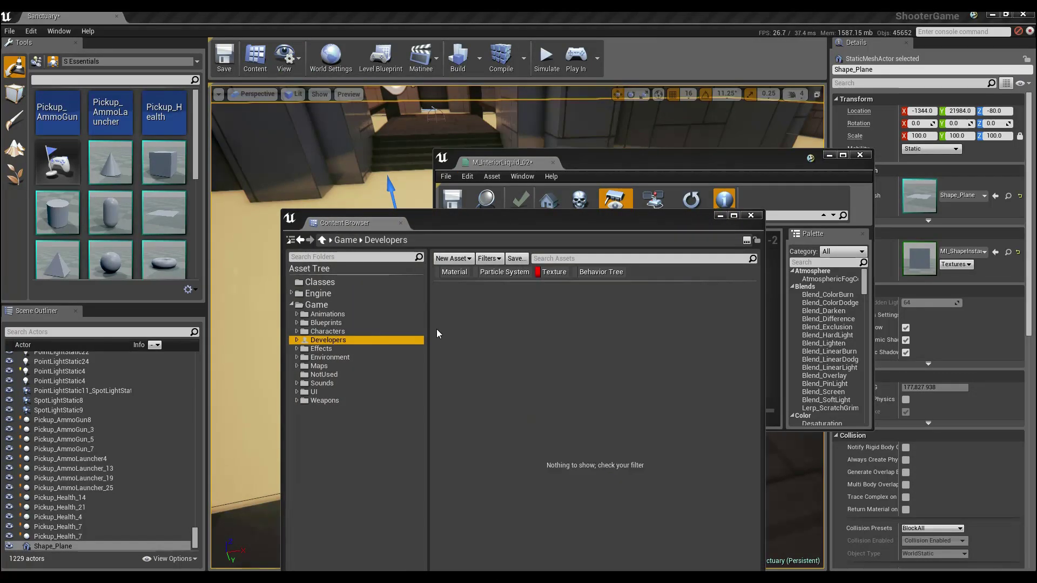
{"action": "left_click", "coordinate": [450, 274]}
{"action": "left_click", "coordinate": [564, 272]}
{"action": "left_click", "coordinate": [566, 430]}
{"action": "left_click_drag", "start_coordinate": [566, 430], "coordinate": [225, 370]}
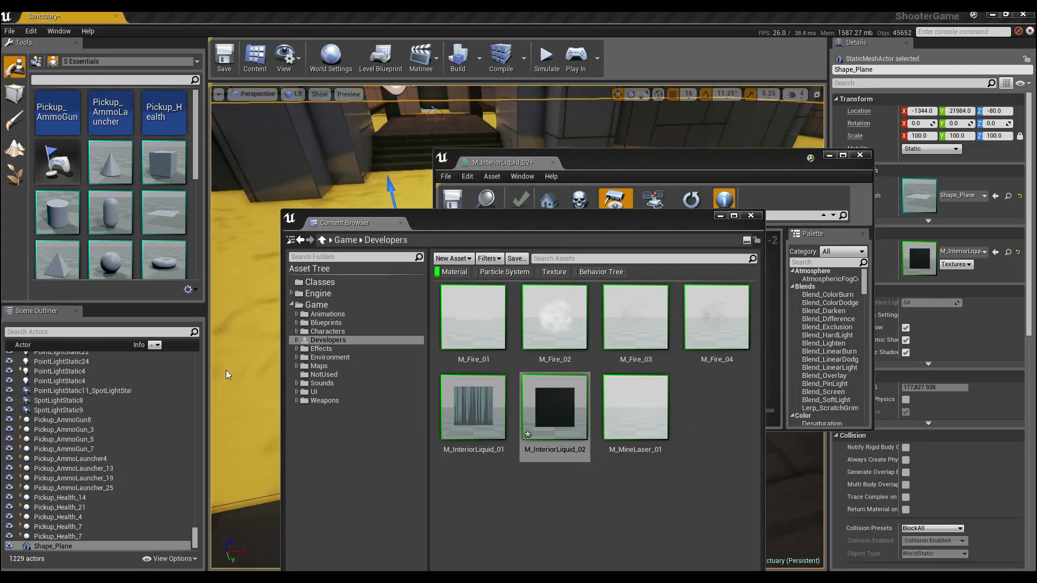
{"action": "left_click", "coordinate": [752, 216]}
Examine the textured plane in the level from several angles, using game view and the lit mode
{"action": "left_click_drag", "start_coordinate": [777, 169], "coordinate": [883, 267]}
{"action": "mouse_move", "coordinate": [463, 242]}
{"action": "right_mouse_down"}
{"action": "mouse_move", "coordinate": [456, 310]}
{"action": "mouse_move", "coordinate": [454, 254]}
{"action": "right_mouse_up"}
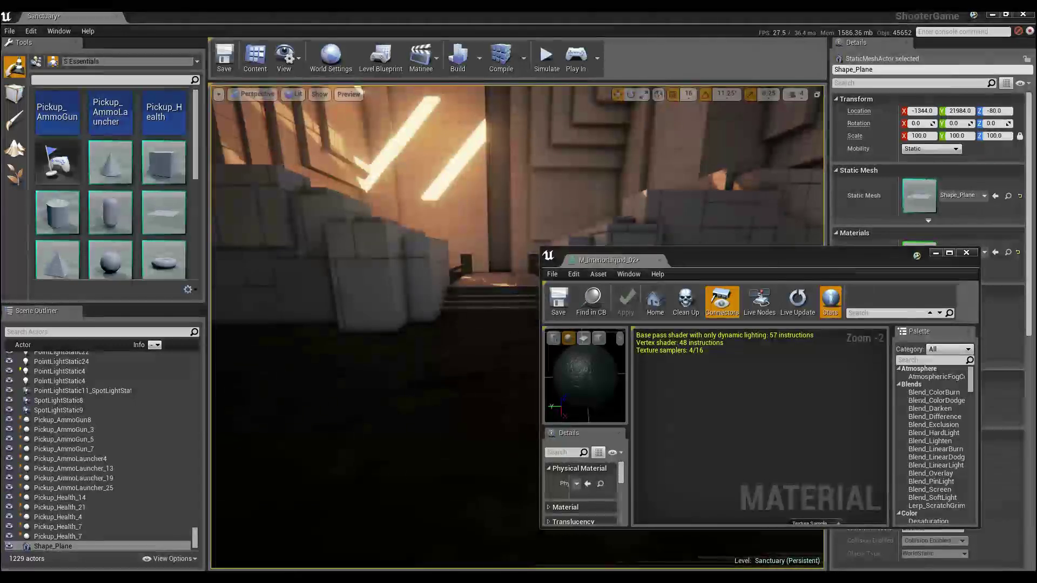
{"action": "key", "text": "alt+3"}
{"action": "key", "text": "alt+4"}
{"action": "right_click_drag", "start_coordinate": [469, 314], "coordinate": [354, 303]}
{"action": "key", "text": "g"}
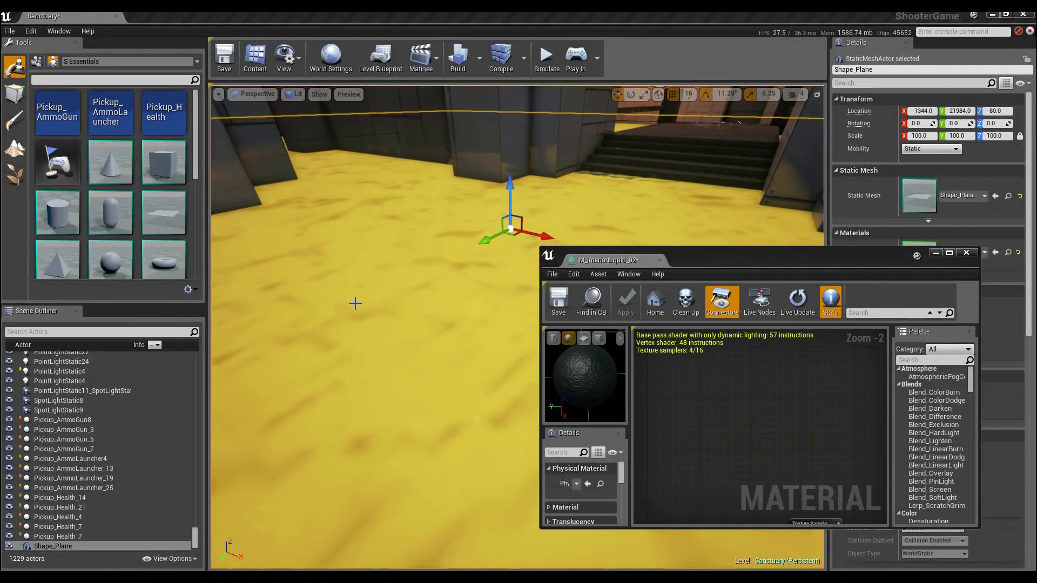
{"action": "right_click_drag", "start_coordinate": [417, 335], "coordinate": [464, 263]}
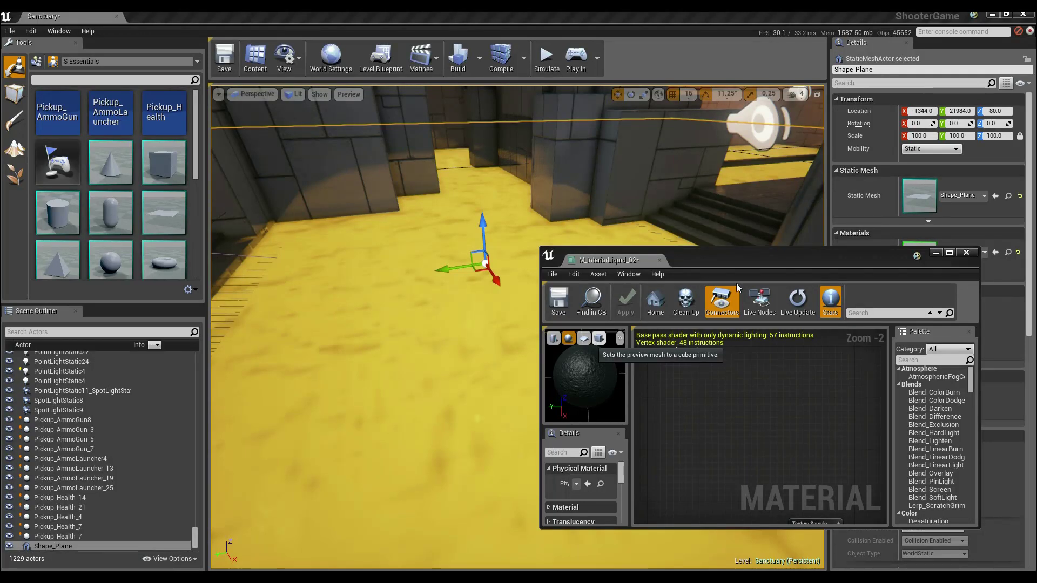
Add a WorldPosition node to the M_InteriorLiquid_02 graph, well ahead of the Texture Sample
{"action": "left_click_drag", "start_coordinate": [745, 253], "coordinate": [406, 15]}
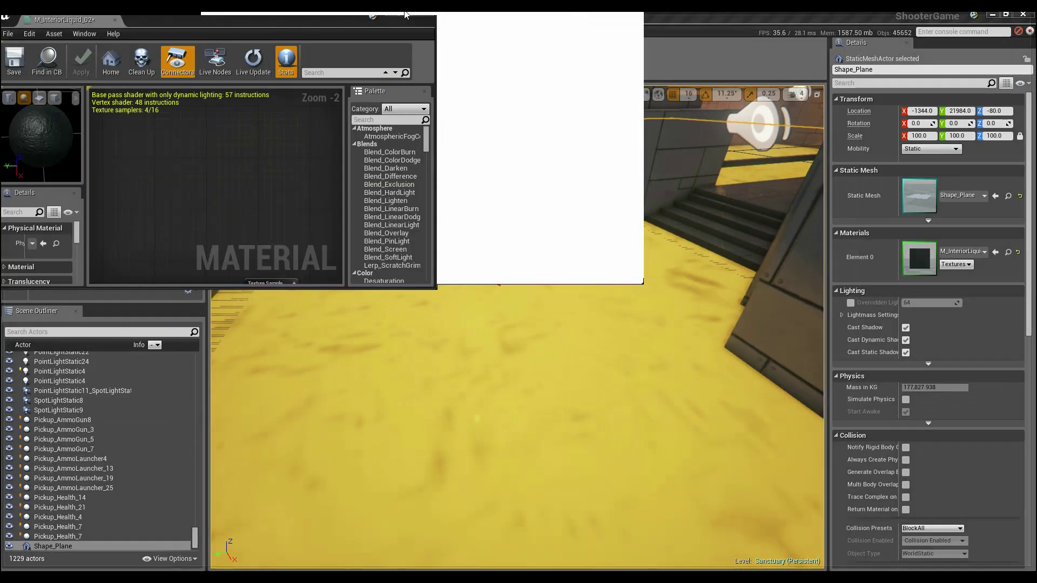
{"action": "right_click_drag", "start_coordinate": [398, 302], "coordinate": [503, 263]}
{"action": "scroll", "coordinate": [437, 266], "scroll_direction": "up", "scroll_amount": 2}
{"action": "right_click_drag", "start_coordinate": [436, 267], "coordinate": [562, 216]}
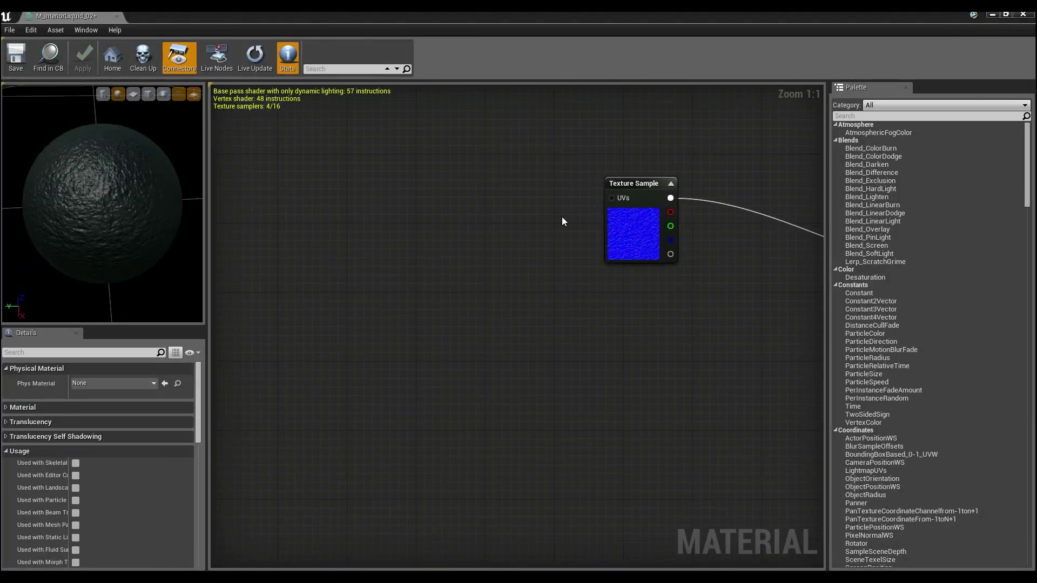
{"action": "left_click", "coordinate": [888, 116]}
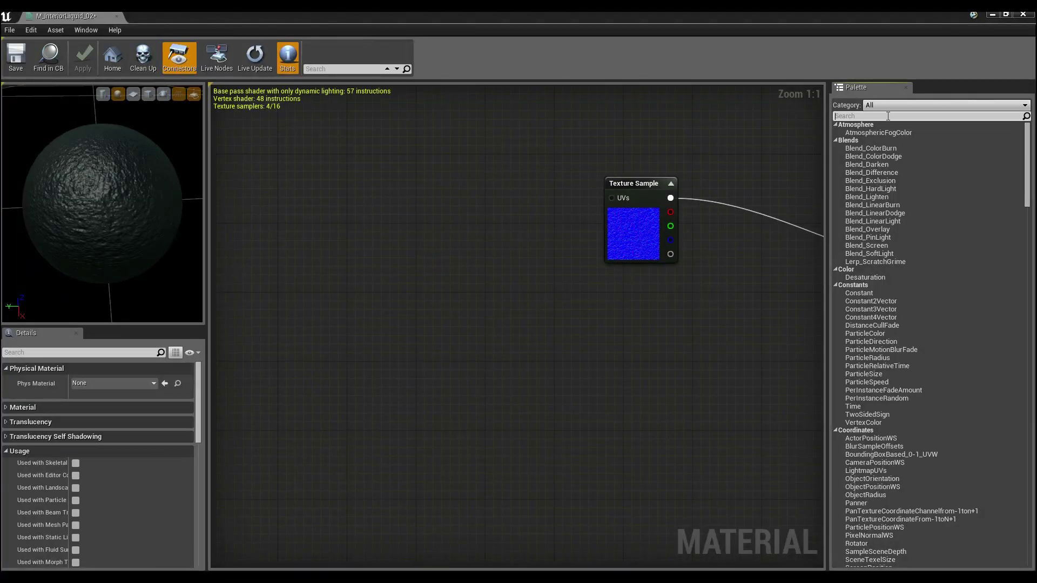
{"action": "type", "text": "world"}
{"action": "left_click_drag", "start_coordinate": [880, 132], "coordinate": [257, 198]}
Add a Divide node beside Absolute World Position and connect the position output to its A input
{"action": "right_click_drag", "start_coordinate": [305, 270], "coordinate": [322, 305]}
{"action": "left_click", "coordinate": [437, 268]}
{"action": "key", "text": "d"}
{"action": "left_click", "coordinate": [404, 242]}
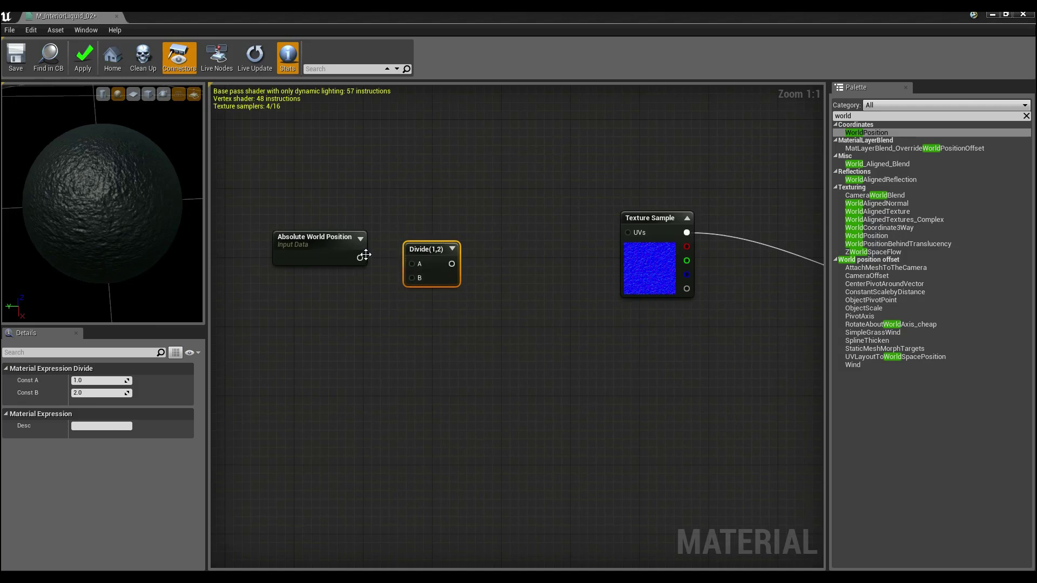
{"action": "left_click_drag", "start_coordinate": [361, 256], "coordinate": [406, 266]}
{"action": "left_click_drag", "start_coordinate": [417, 264], "coordinate": [412, 264]}
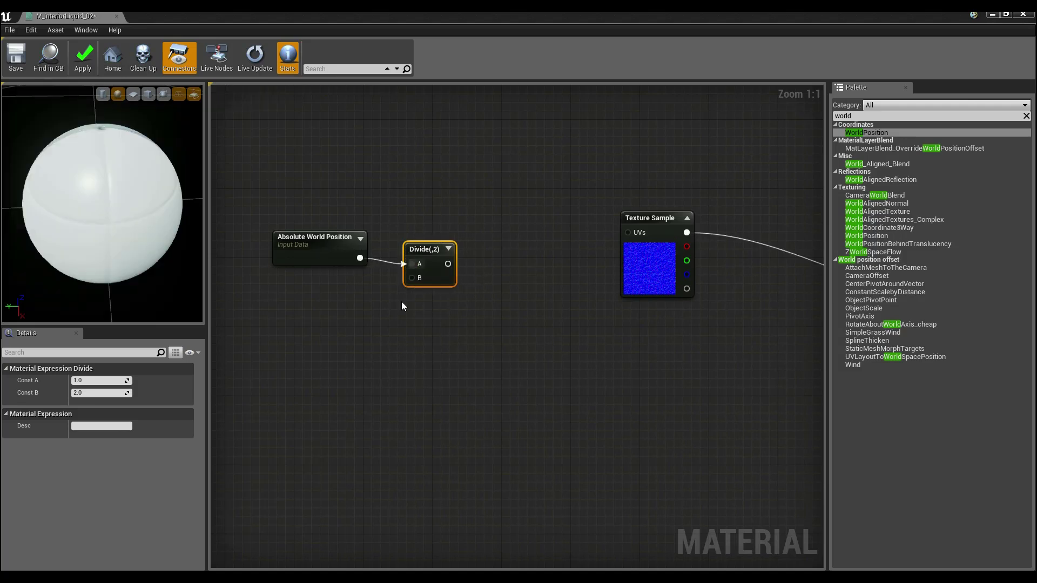
Move the Absolute World Position node higher and add a Constant node beneath it
{"action": "right_click_drag", "start_coordinate": [390, 342], "coordinate": [422, 381]}
{"action": "left_click_drag", "start_coordinate": [374, 291], "coordinate": [379, 250]}
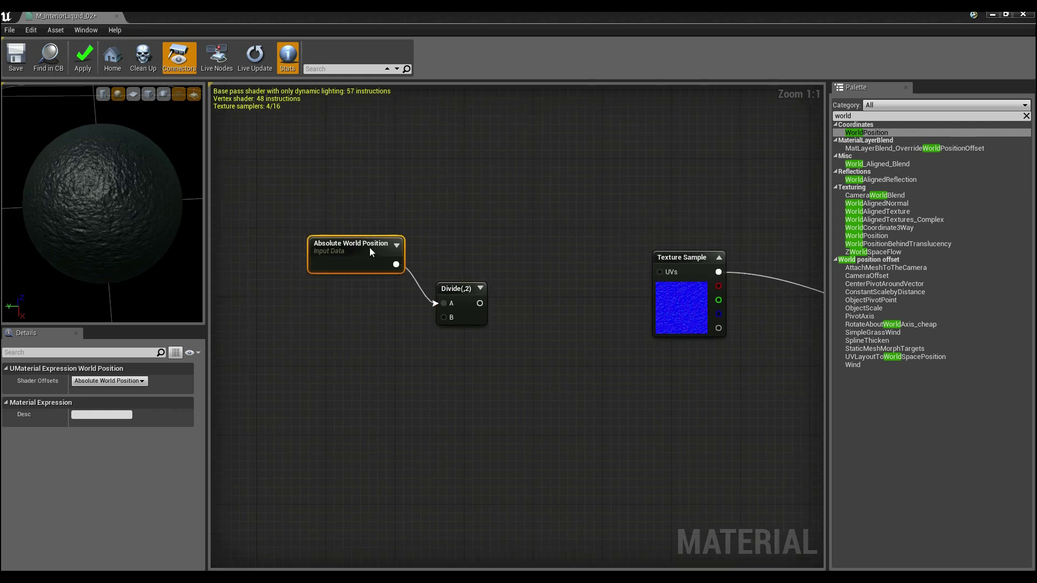
{"action": "left_click", "coordinate": [363, 349]}
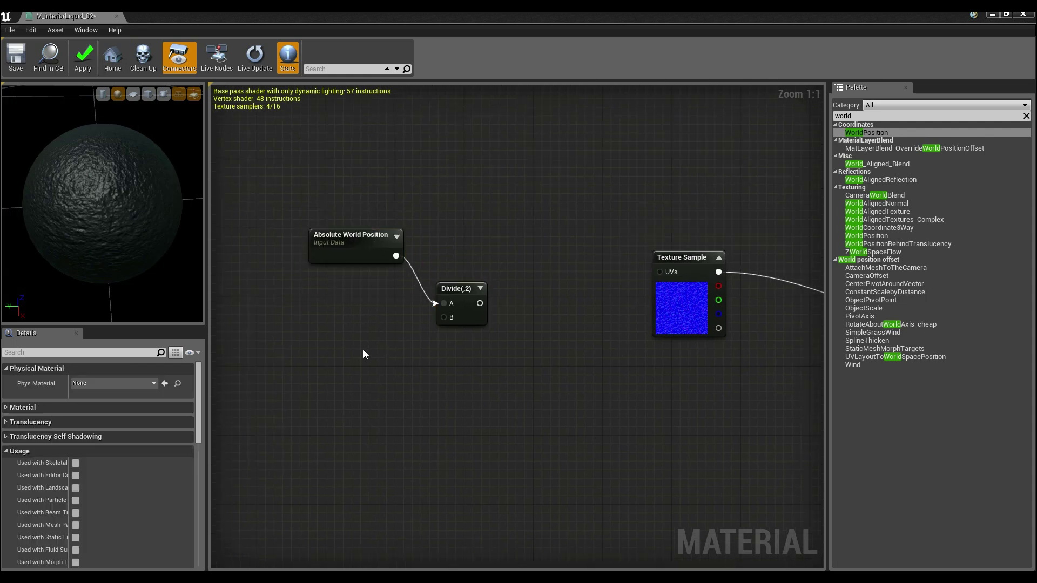
{"action": "left_click", "coordinate": [337, 307]}
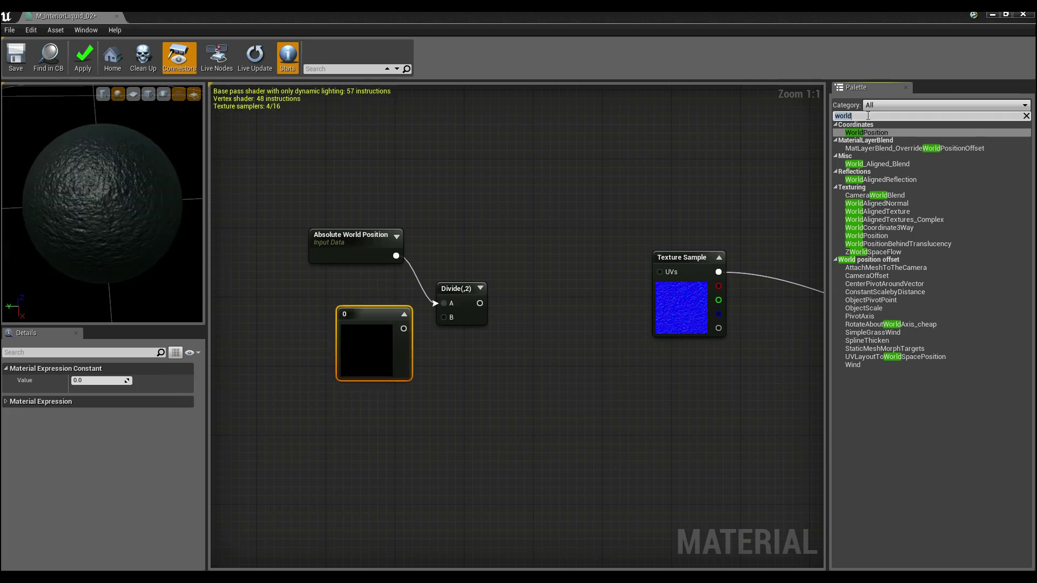
{"action": "type", "text": "constan"}
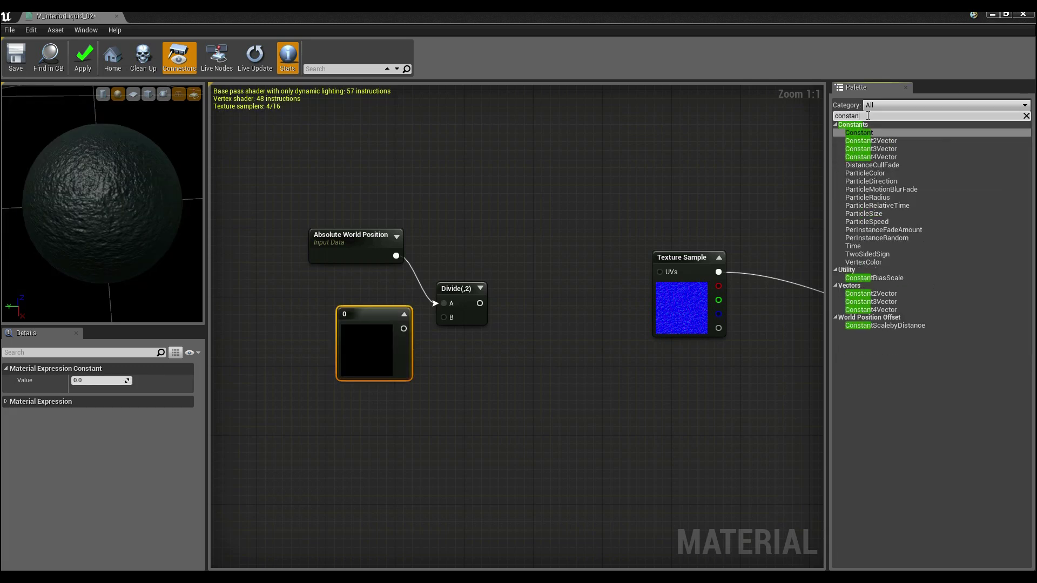
{"action": "key", "text": "BackSpace"}
{"action": "key", "text": "BackSpace"}
{"action": "key", "text": "BackSpace"}
{"action": "key", "text": "BackSpace"}
{"action": "key", "text": "BackSpace"}
{"action": "key", "text": "BackSpace"}
{"action": "key", "text": "BackSpace"}
Set the Constant to 1200, shift it away from the Divide node and connect it to the Divide's B input
{"action": "left_click", "coordinate": [334, 344]}
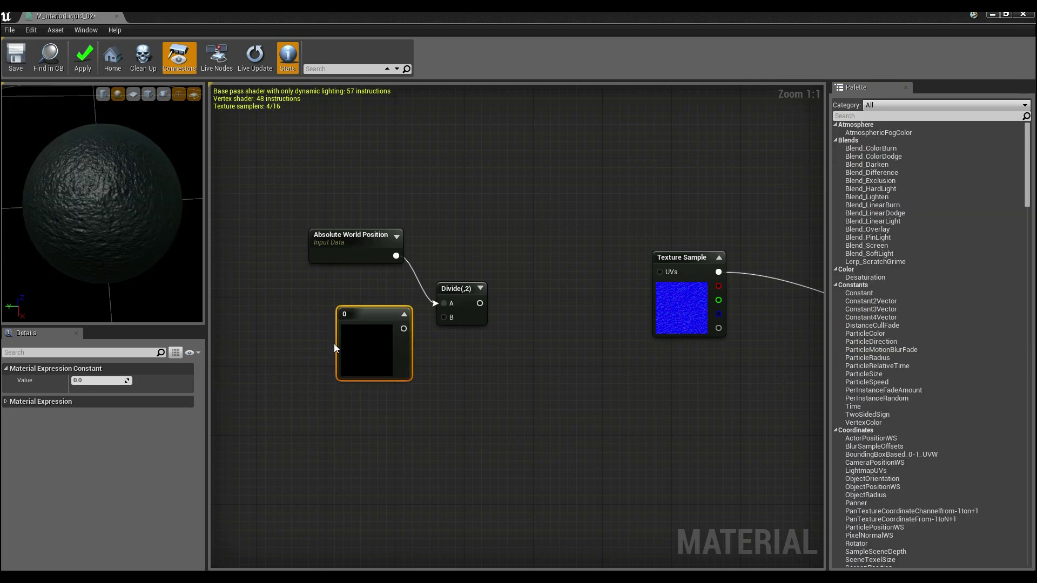
{"action": "left_click", "coordinate": [100, 369]}
{"action": "left_click", "coordinate": [99, 368]}
{"action": "key", "text": "Return"}
{"action": "left_click_drag", "start_coordinate": [391, 353], "coordinate": [343, 355]}
{"action": "left_click_drag", "start_coordinate": [452, 318], "coordinate": [356, 337]}
{"action": "right_click_drag", "start_coordinate": [440, 402], "coordinate": [388, 395]}
{"action": "left_click", "coordinate": [388, 397]}
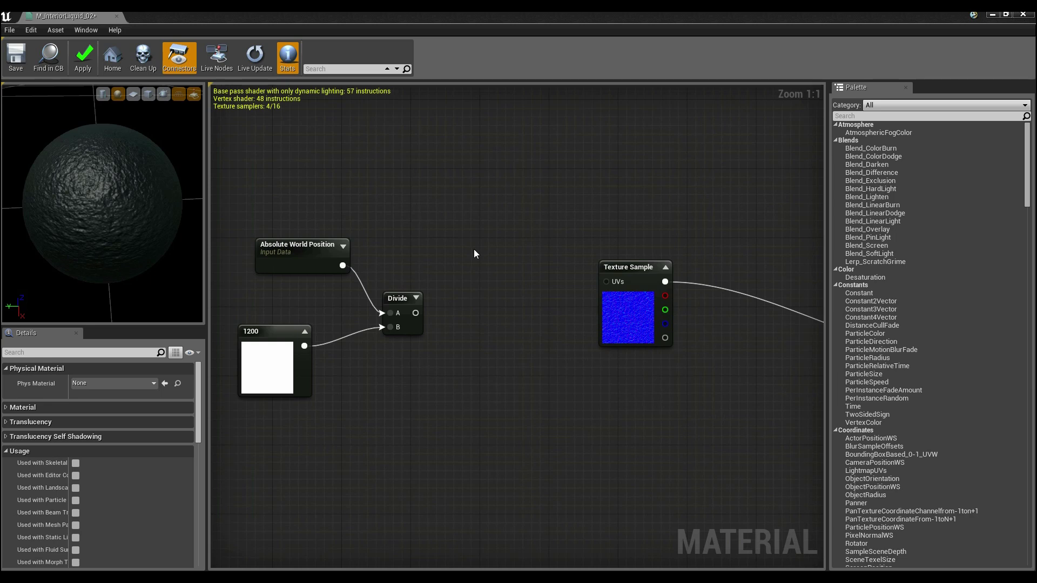
Insert an R G component mask between the Divide output and the Texture Sample's UVs input
{"action": "right_click_drag", "start_coordinate": [490, 296], "coordinate": [504, 308]}
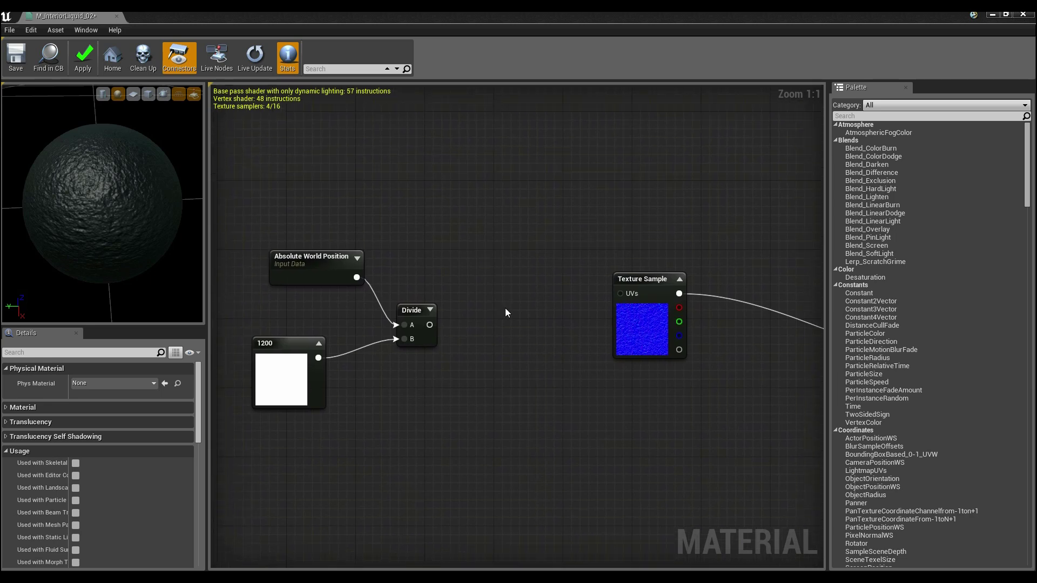
{"action": "key", "text": "shift+c"}
{"action": "left_click", "coordinate": [478, 311], "text": "shift"}
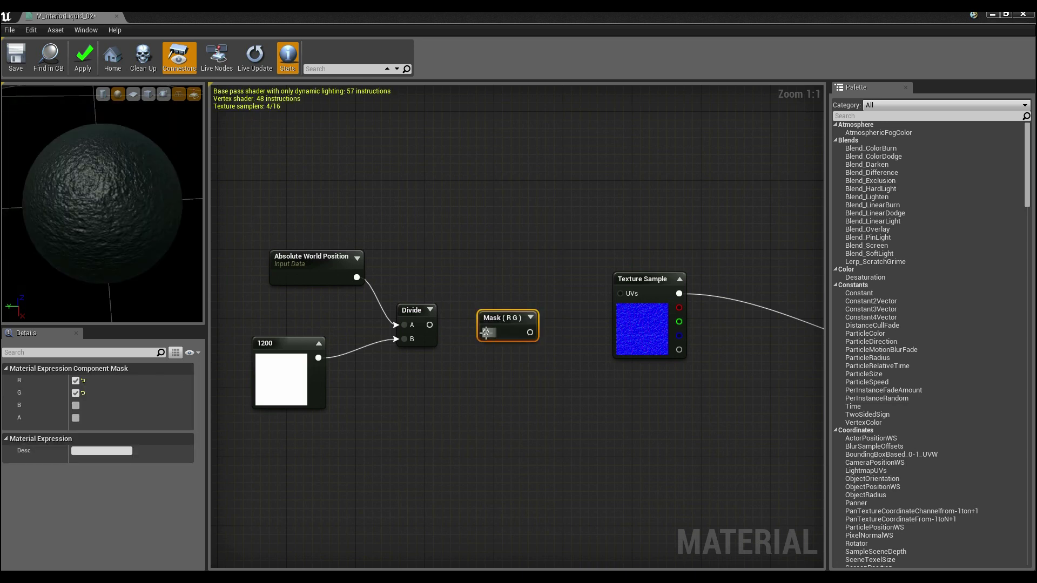
{"action": "left_click_drag", "start_coordinate": [486, 333], "coordinate": [430, 325]}
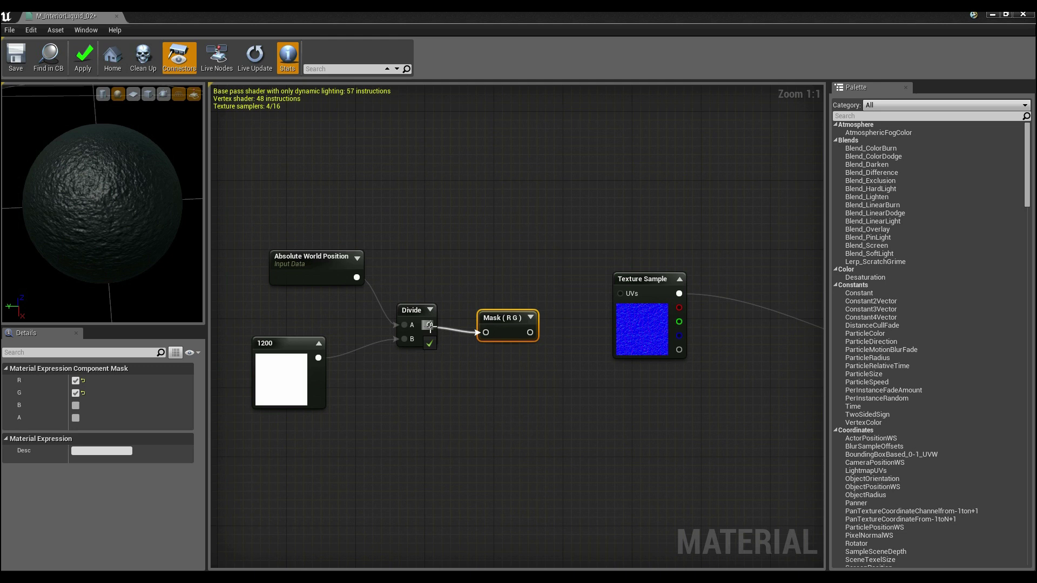
{"action": "right_click_drag", "start_coordinate": [556, 358], "coordinate": [453, 348]}
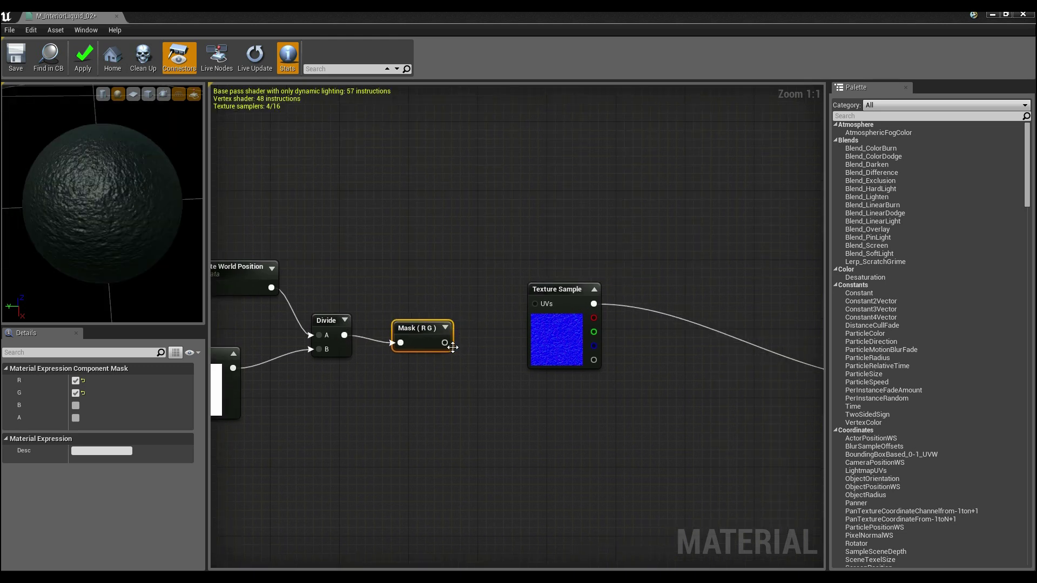
{"action": "left_click_drag", "start_coordinate": [444, 343], "coordinate": [536, 306]}
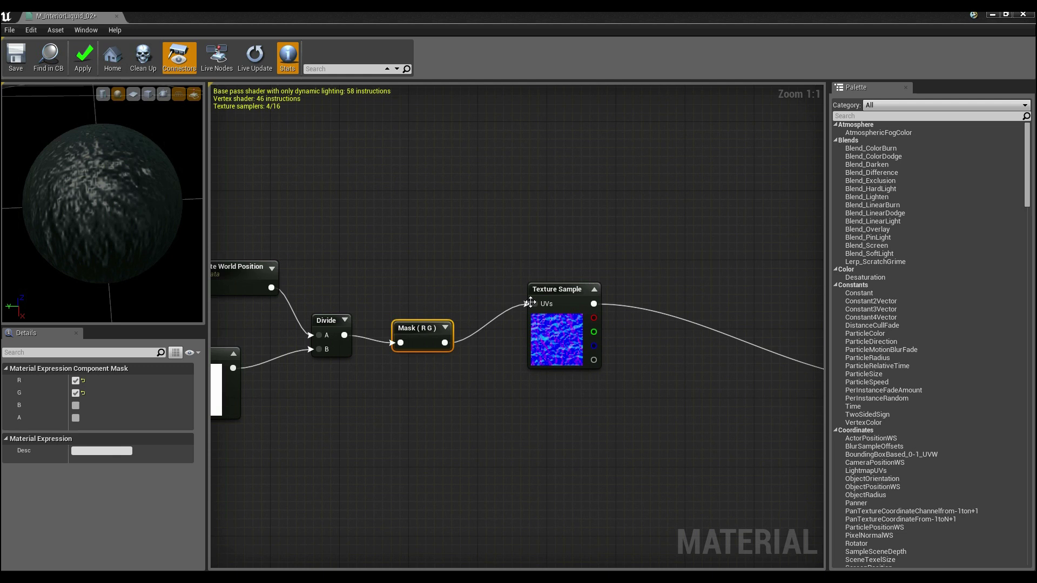
Apply the world-position mapping to the material and inspect the large plane in the level
{"action": "mouse_move", "coordinate": [102, 240]}
{"action": "left_mouse_down"}
{"action": "mouse_move", "coordinate": [107, 202]}
{"action": "mouse_move", "coordinate": [104, 254]}
{"action": "left_mouse_up"}
{"action": "left_click_drag", "start_coordinate": [289, 14], "coordinate": [766, 159]}
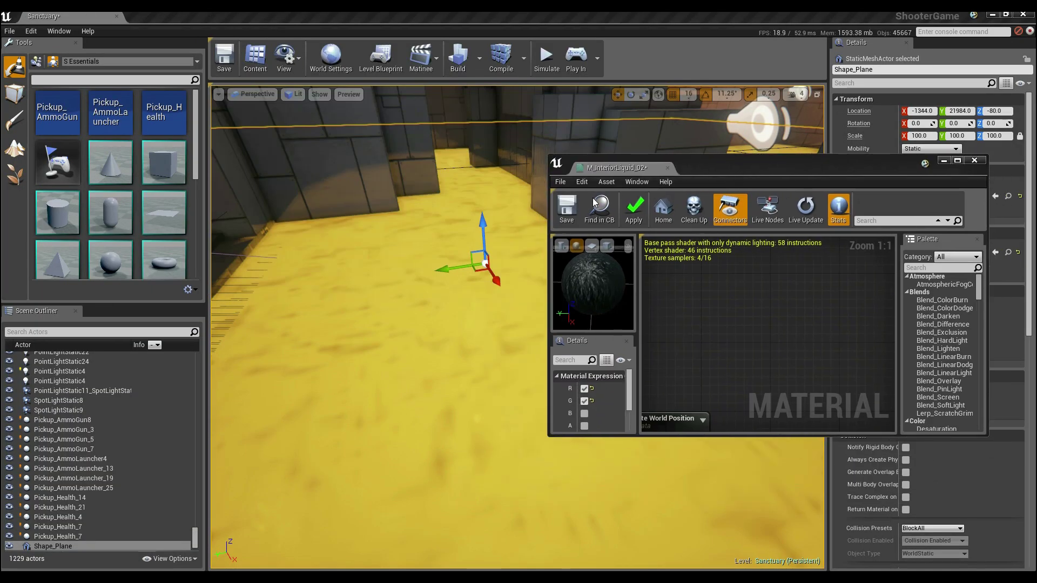
{"action": "left_click", "coordinate": [635, 210]}
{"action": "mouse_move", "coordinate": [433, 394]}
{"action": "right_mouse_down"}
{"action": "mouse_move", "coordinate": [443, 402]}
{"action": "mouse_move", "coordinate": [435, 347]}
{"action": "mouse_move", "coordinate": [425, 377]}
{"action": "mouse_move", "coordinate": [446, 361]}
{"action": "mouse_move", "coordinate": [433, 350]}
{"action": "mouse_move", "coordinate": [435, 394]}
{"action": "mouse_move", "coordinate": [423, 392]}
{"action": "right_mouse_up"}
{"action": "left_click_drag", "start_coordinate": [446, 257], "coordinate": [455, 282]}
{"action": "right_click_drag", "start_coordinate": [455, 282], "coordinate": [446, 363]}
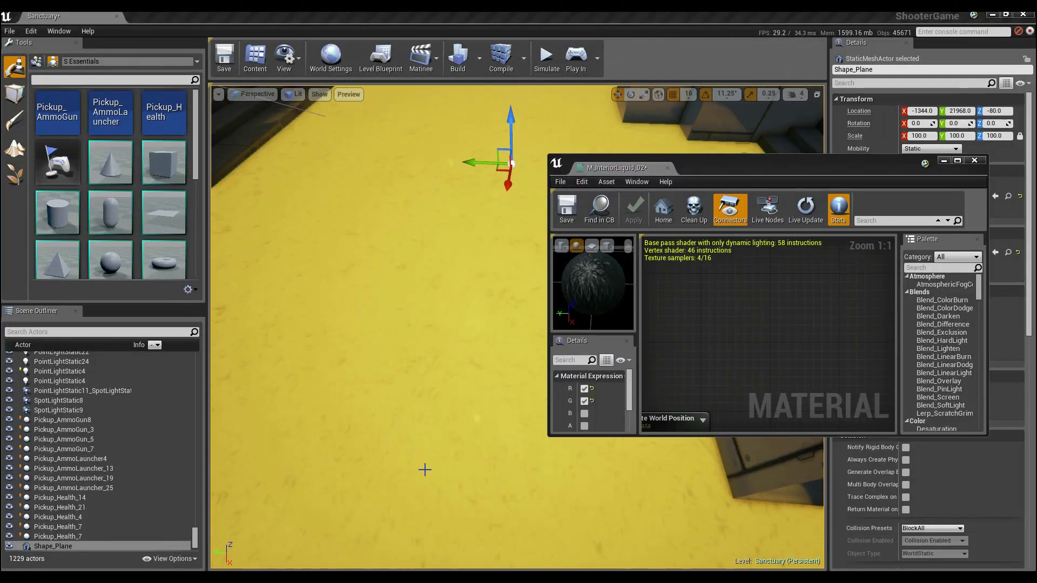
Move the Absolute World Position, 1200 constant, Divide and Mask nodes together away from the Texture Sample to make room
{"action": "left_click_drag", "start_coordinate": [848, 165], "coordinate": [682, 5]}
{"action": "left_click", "coordinate": [540, 227]}
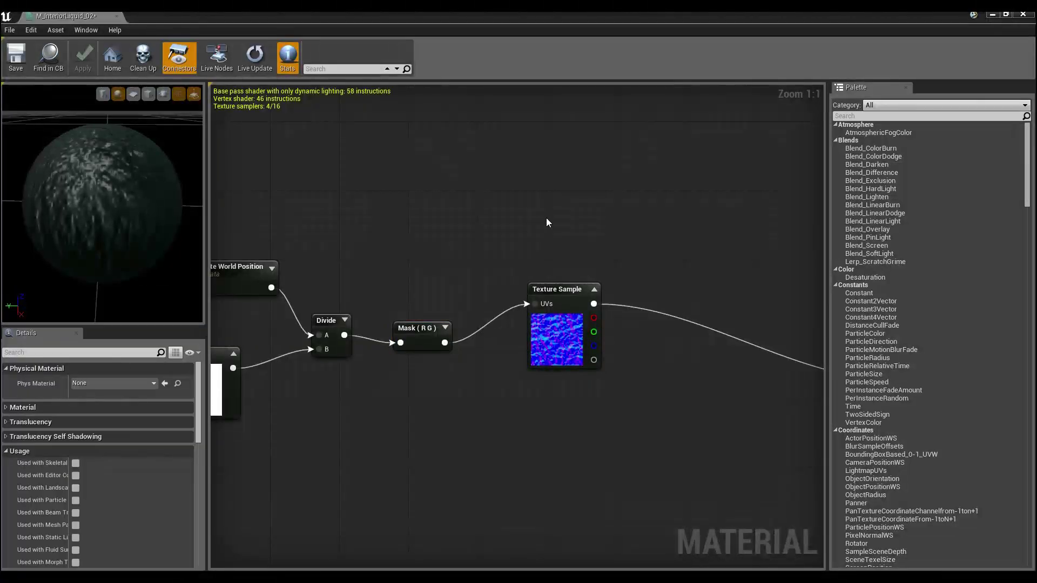
{"action": "scroll", "coordinate": [540, 231], "scroll_direction": "down", "scroll_amount": 3}
{"action": "right_click_drag", "start_coordinate": [478, 342], "coordinate": [429, 386]}
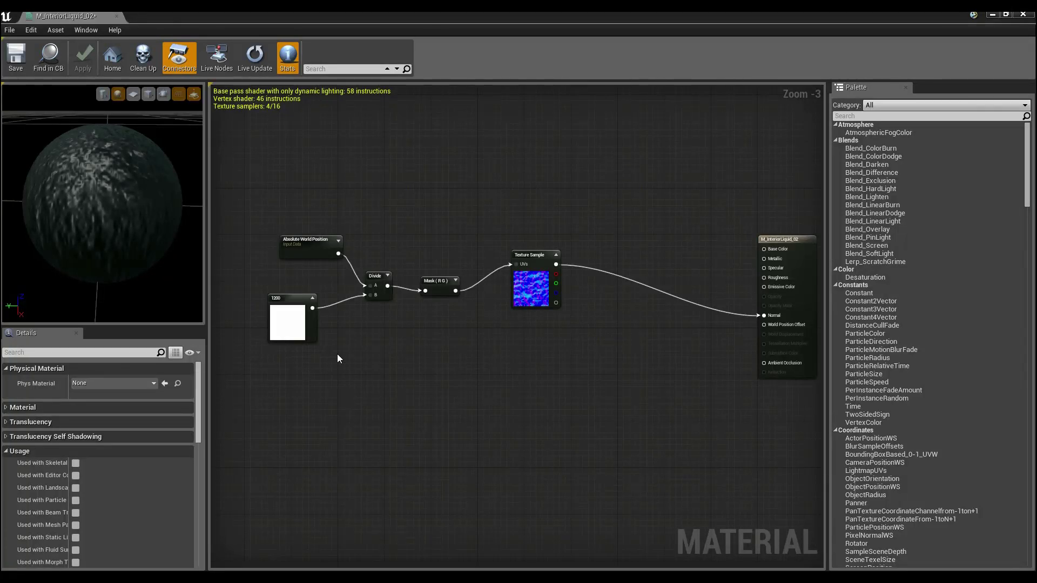
{"action": "right_click_drag", "start_coordinate": [342, 387], "coordinate": [348, 408]}
{"action": "left_click", "coordinate": [529, 317]}
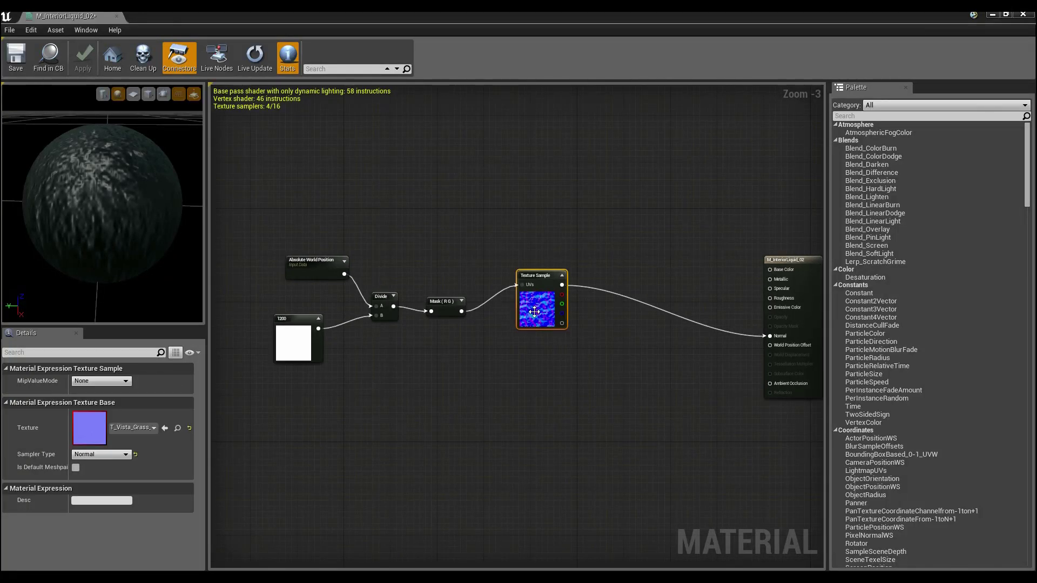
{"action": "left_click", "coordinate": [507, 316]}
{"action": "right_click_drag", "start_coordinate": [496, 411], "coordinate": [436, 333]}
{"action": "scroll", "coordinate": [395, 243], "scroll_direction": "up", "scroll_amount": 2}
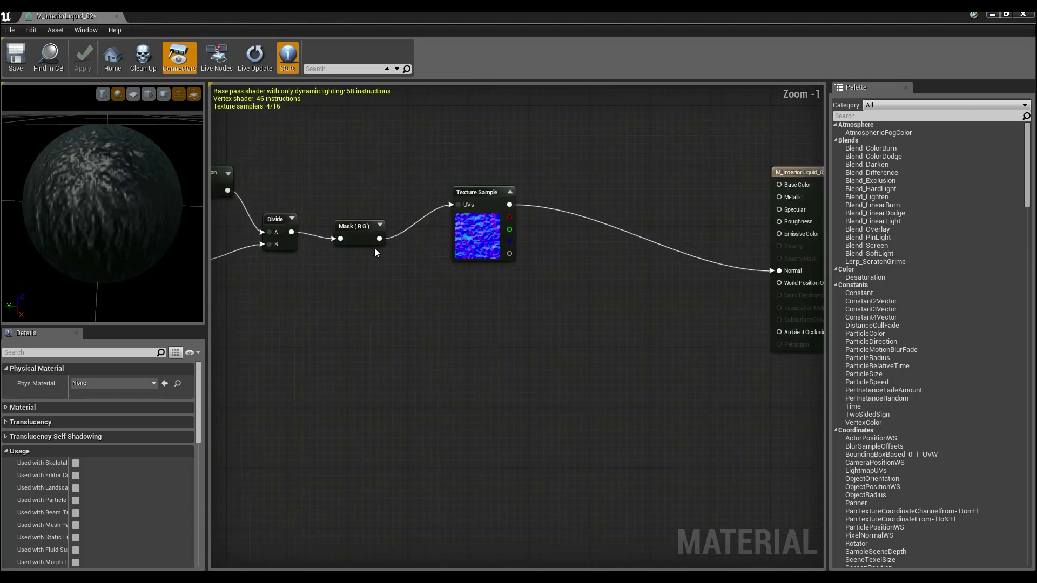
{"action": "right_click_drag", "start_coordinate": [284, 263], "coordinate": [494, 335]}
{"action": "left_click_drag", "start_coordinate": [598, 204], "coordinate": [342, 399]}
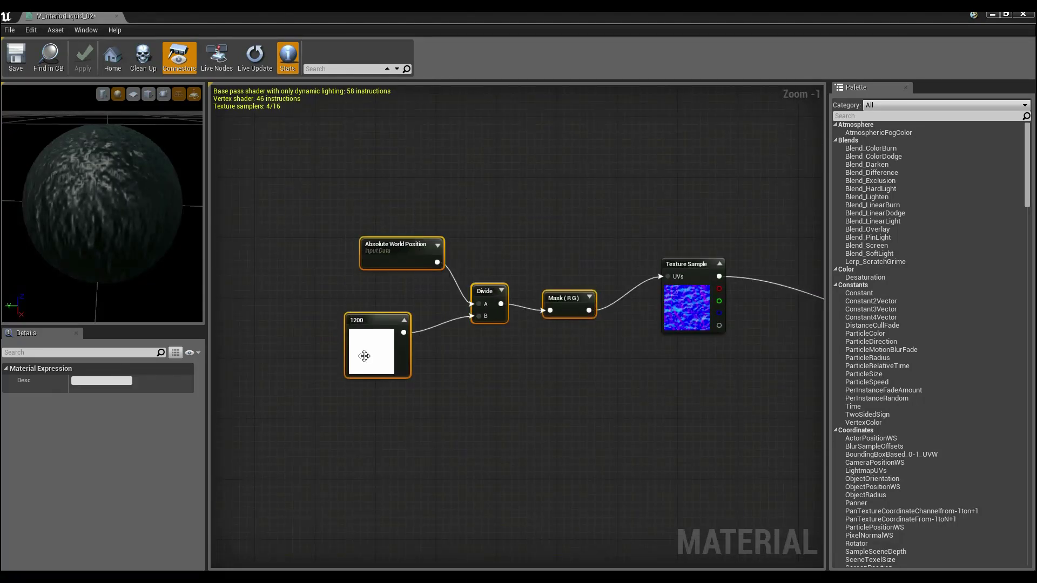
{"action": "left_click_drag", "start_coordinate": [358, 351], "coordinate": [291, 328]}
{"action": "right_click_drag", "start_coordinate": [602, 390], "coordinate": [523, 374]}
{"action": "left_click", "coordinate": [524, 374]}
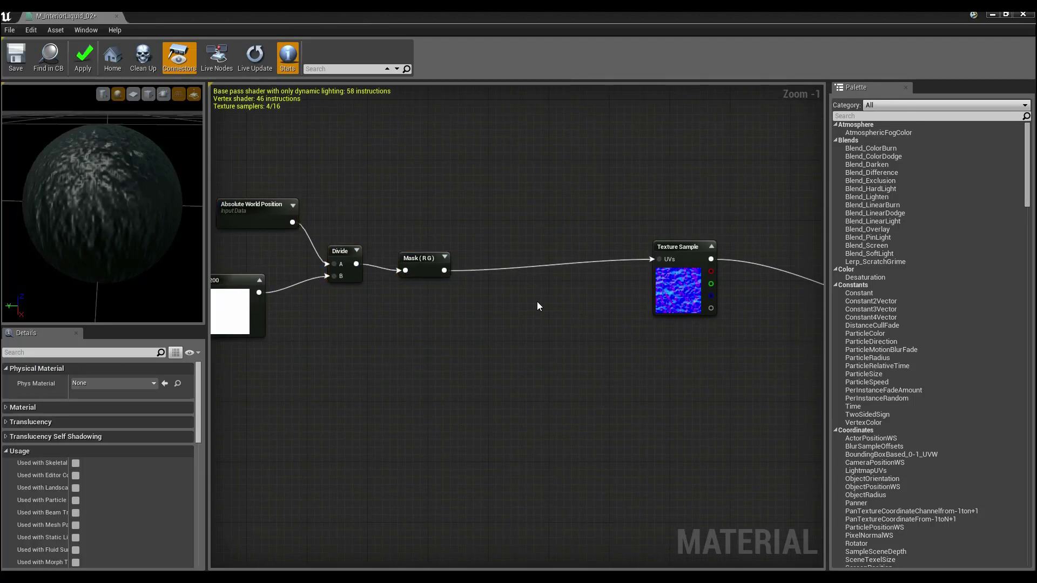
Add a Panner node and place it between the Mask and the Texture Sample
{"action": "right_click_drag", "start_coordinate": [604, 268], "coordinate": [481, 334]}
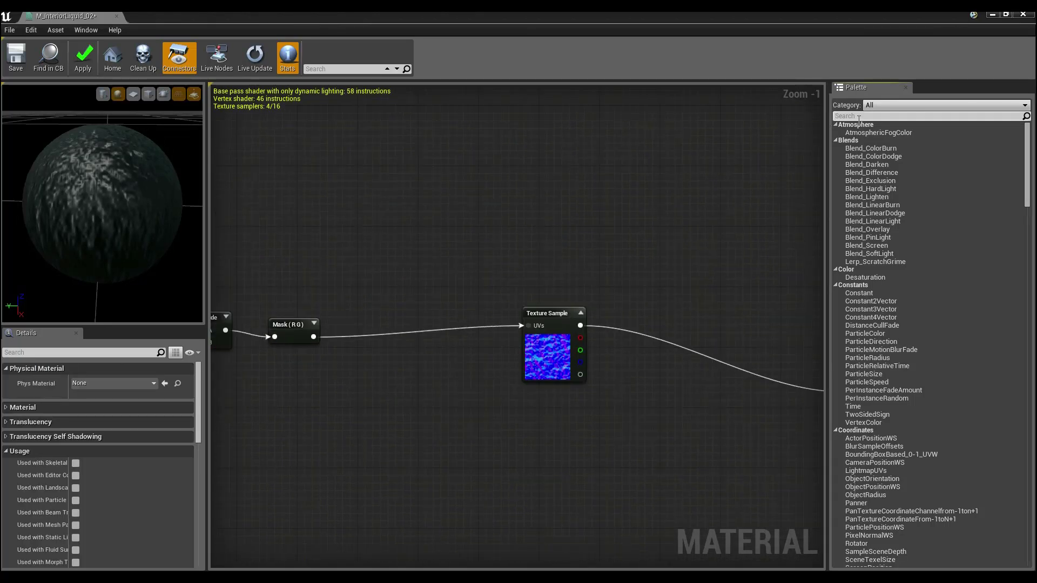
{"action": "type", "text": "panner"}
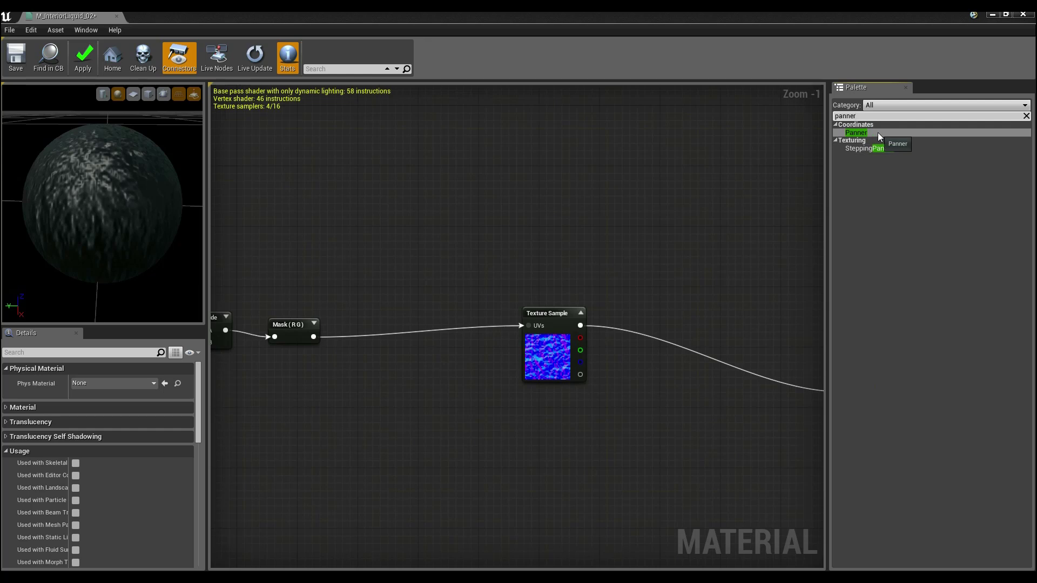
{"action": "left_click_drag", "start_coordinate": [877, 131], "coordinate": [598, 238]}
{"action": "left_click_drag", "start_coordinate": [377, 315], "coordinate": [407, 340]}
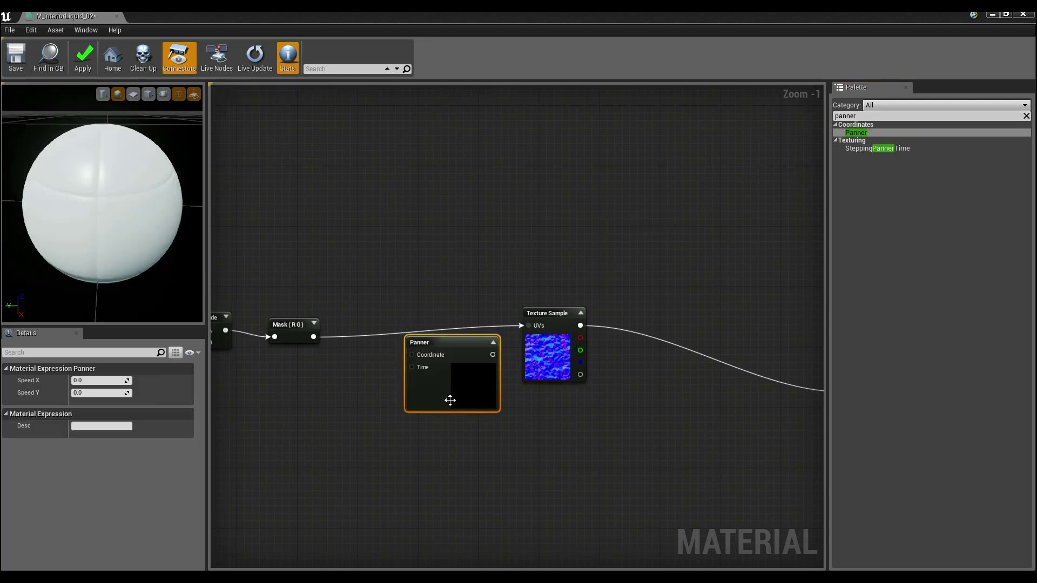
{"action": "left_click_drag", "start_coordinate": [450, 399], "coordinate": [423, 368]}
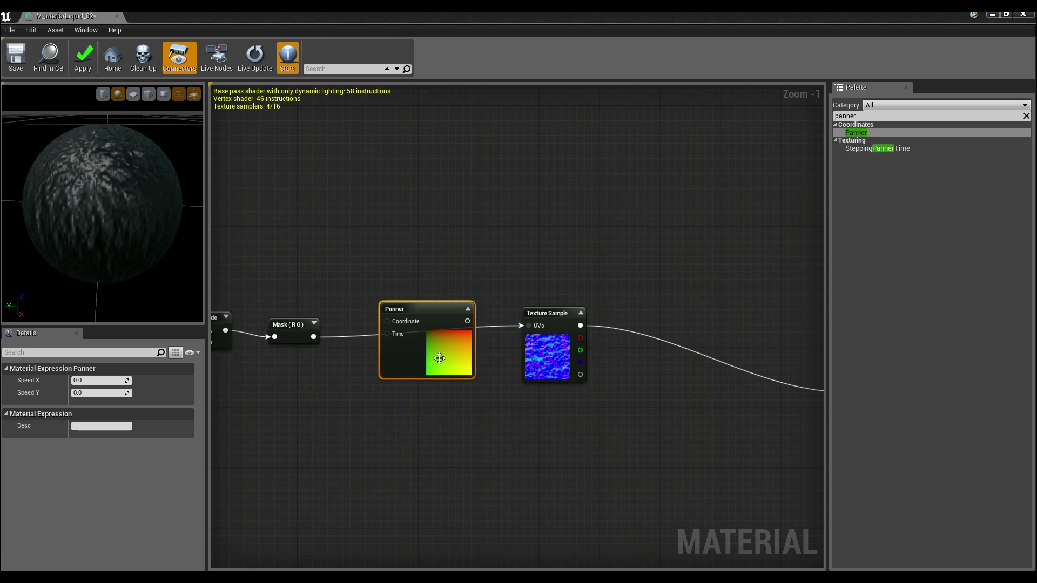
Set the Panner's Speed X to 0.01 and Speed Y to -0.01
{"action": "key", "text": "Return"}
{"action": "left_click", "coordinate": [91, 390]}
{"action": "type", "text": "-0.01"}
{"action": "key", "text": "Return"}
Route the Mask output into the Panner's Coordinate input and the Panner output into the Texture Sample's UVs
{"action": "right_click_drag", "start_coordinate": [530, 324], "coordinate": [518, 270]}
{"action": "left_click_drag", "start_coordinate": [517, 271], "coordinate": [454, 269]}
{"action": "left_click_drag", "start_coordinate": [374, 267], "coordinate": [301, 282]}
{"action": "left_click_drag", "start_coordinate": [145, 235], "coordinate": [132, 270]}
Apply the panning to the material and check the moving surface in the level with game view on and off
{"action": "left_click_drag", "start_coordinate": [348, 19], "coordinate": [740, 151]}
{"action": "left_click", "coordinate": [608, 195]}
{"action": "right_click_drag", "start_coordinate": [430, 306], "coordinate": [476, 273]}
{"action": "key", "text": "g"}
{"action": "right_click_drag", "start_coordinate": [436, 326], "coordinate": [436, 326]}
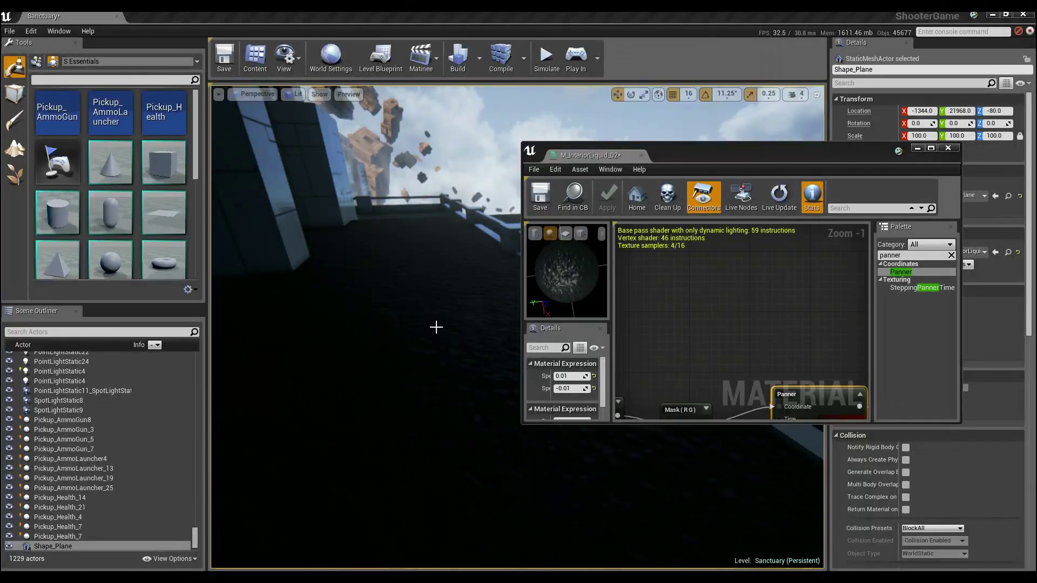
{"action": "key", "text": "g"}
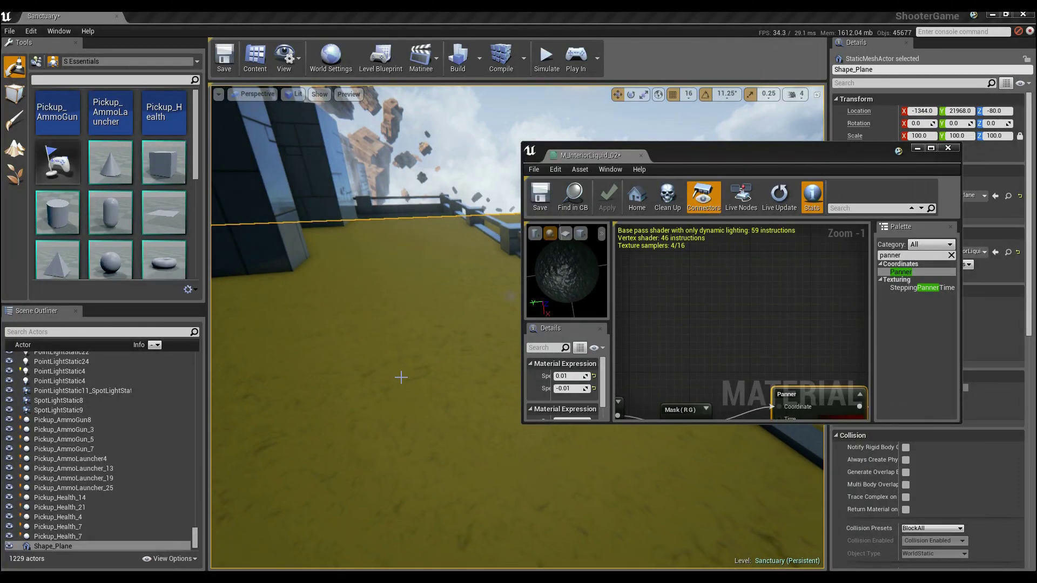
{"action": "mouse_move", "coordinate": [401, 377]}
{"action": "right_mouse_down"}
{"action": "mouse_move", "coordinate": [270, 373]}
{"action": "mouse_move", "coordinate": [227, 346]}
{"action": "mouse_move", "coordinate": [464, 386]}
{"action": "mouse_move", "coordinate": [426, 397]}
{"action": "mouse_move", "coordinate": [384, 375]}
{"action": "right_mouse_up"}
{"action": "key", "text": "g"}
{"action": "mouse_move", "coordinate": [431, 414]}
{"action": "right_mouse_down"}
{"action": "mouse_move", "coordinate": [540, 432]}
{"action": "mouse_move", "coordinate": [454, 443]}
{"action": "mouse_move", "coordinate": [431, 415]}
{"action": "right_mouse_up"}
Add a Constant node to the material graph near the M_InteriorLiquid_02 output's Base Color input
{"action": "left_click_drag", "start_coordinate": [770, 152], "coordinate": [687, 13]}
{"action": "right_click_drag", "start_coordinate": [621, 176], "coordinate": [380, 227]}
{"action": "scroll", "coordinate": [405, 232], "scroll_direction": "down", "scroll_amount": 1}
{"action": "scroll", "coordinate": [542, 329], "scroll_direction": "up", "scroll_amount": 2}
{"action": "right_click_drag", "start_coordinate": [540, 299], "coordinate": [516, 336]}
{"action": "key", "text": "1"}
{"action": "left_click", "coordinate": [465, 287]}
{"action": "left_click_drag", "start_coordinate": [502, 328], "coordinate": [432, 310]}
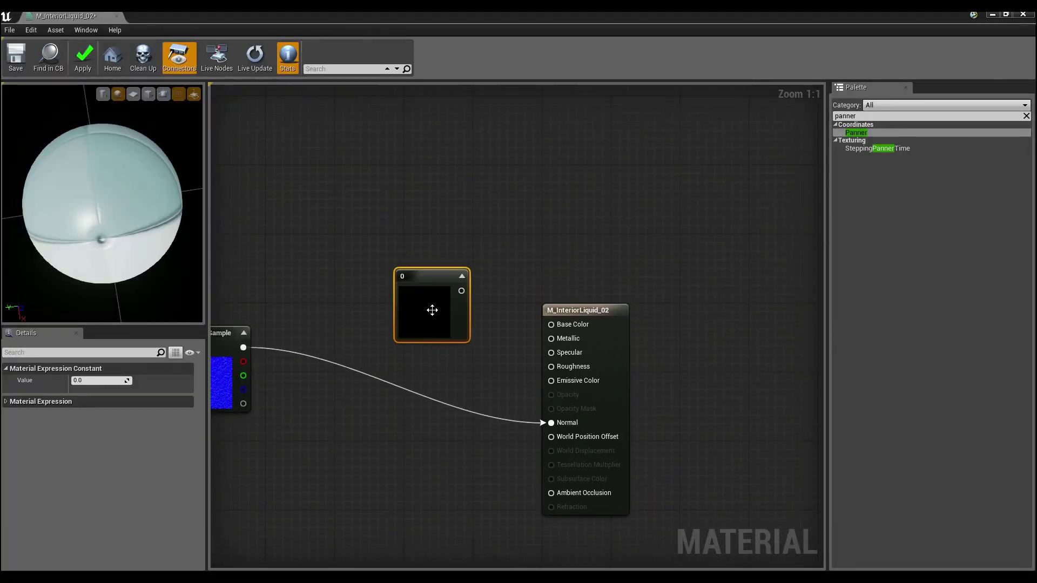
Set the new Constant to 1 and connect it to Base Color
{"action": "left_click", "coordinate": [101, 382]}
{"action": "type", "text": "1"}
{"action": "key", "text": "Return"}
{"action": "left_click_drag", "start_coordinate": [551, 324], "coordinate": [461, 291]}
Apply the white base color and inspect the liquid plane around the stairs in the level
{"action": "double_click", "coordinate": [324, 26]}
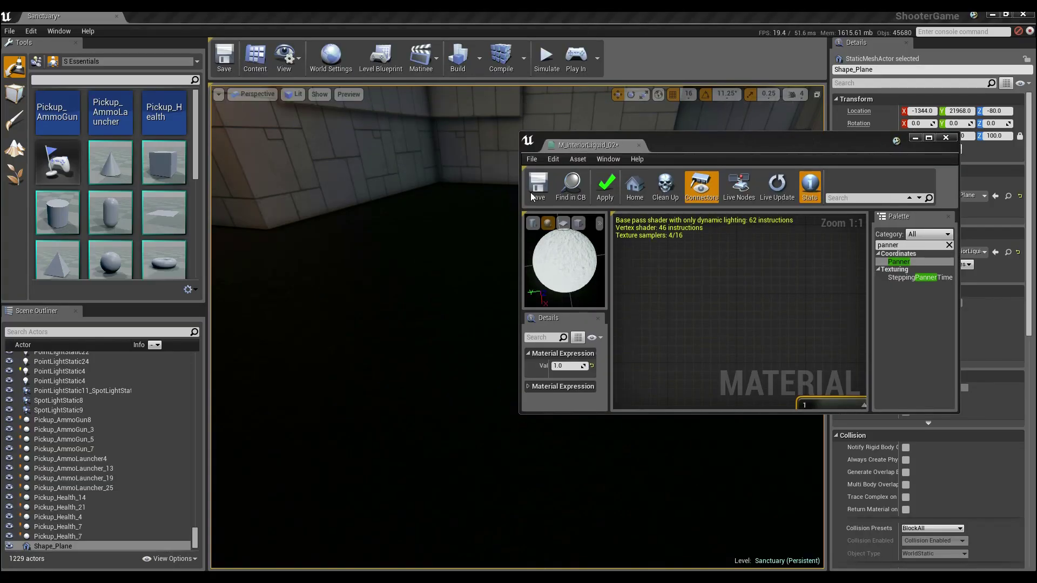
{"action": "left_click", "coordinate": [605, 188]}
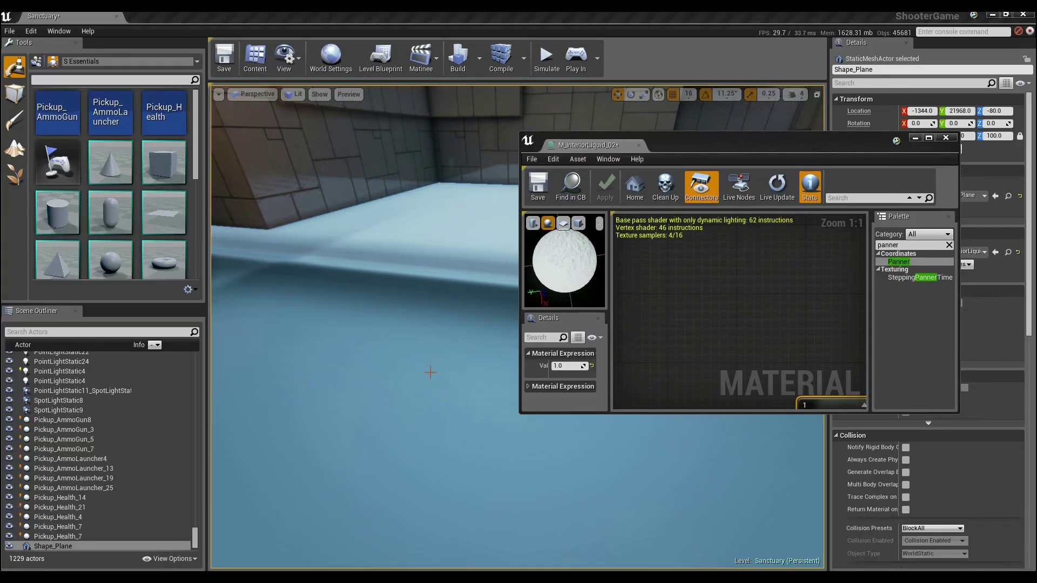
{"action": "mouse_move", "coordinate": [438, 310]}
{"action": "right_mouse_down"}
{"action": "mouse_move", "coordinate": [470, 324]}
{"action": "mouse_move", "coordinate": [476, 303]}
{"action": "mouse_move", "coordinate": [527, 321]}
{"action": "mouse_move", "coordinate": [556, 311]}
{"action": "mouse_move", "coordinate": [503, 305]}
{"action": "mouse_move", "coordinate": [521, 338]}
{"action": "mouse_move", "coordinate": [532, 310]}
{"action": "mouse_move", "coordinate": [533, 320]}
{"action": "right_mouse_up"}
{"action": "left_click", "coordinate": [453, 313]}
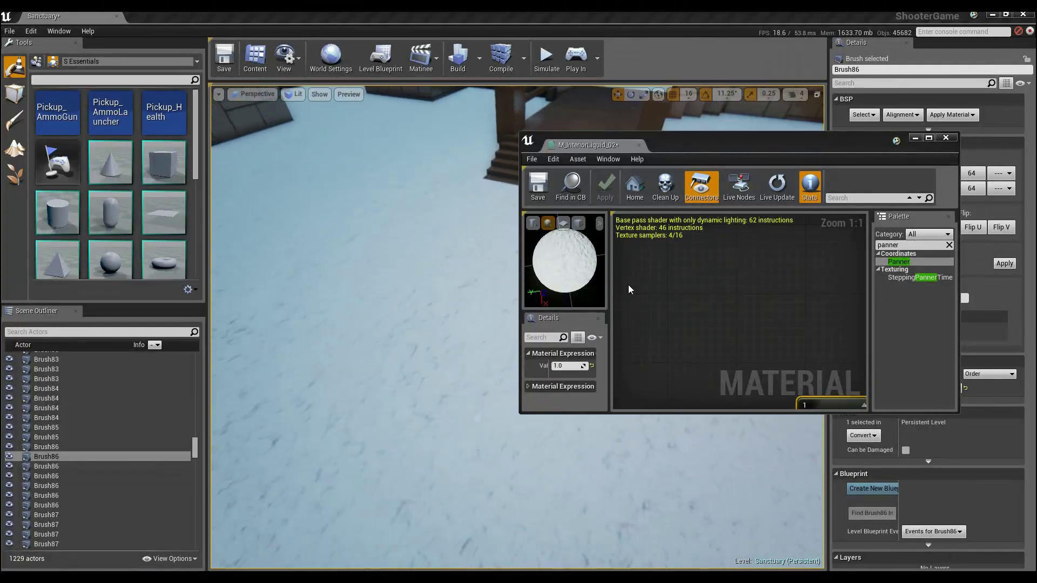
{"action": "left_click", "coordinate": [697, 295]}
{"action": "left_click_drag", "start_coordinate": [705, 144], "coordinate": [824, 147]}
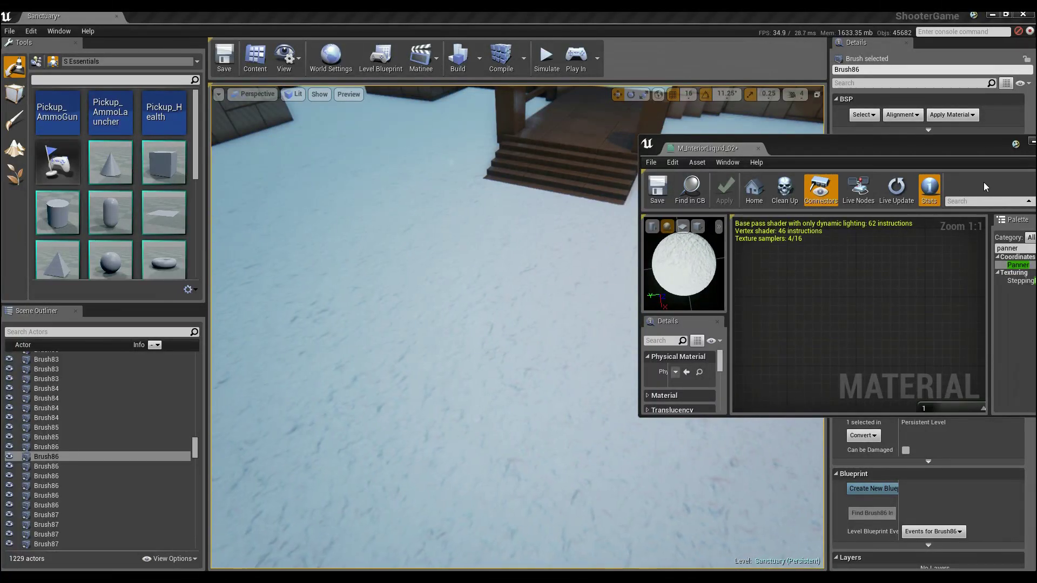
Duplicate the grass normal Texture Sample in the M_InteriorLiquid_02 graph and place the copy below the original
{"action": "left_click_drag", "start_coordinate": [859, 145], "coordinate": [442, 14]}
{"action": "right_click_drag", "start_coordinate": [270, 396], "coordinate": [549, 279]}
{"action": "left_click", "coordinate": [510, 294]}
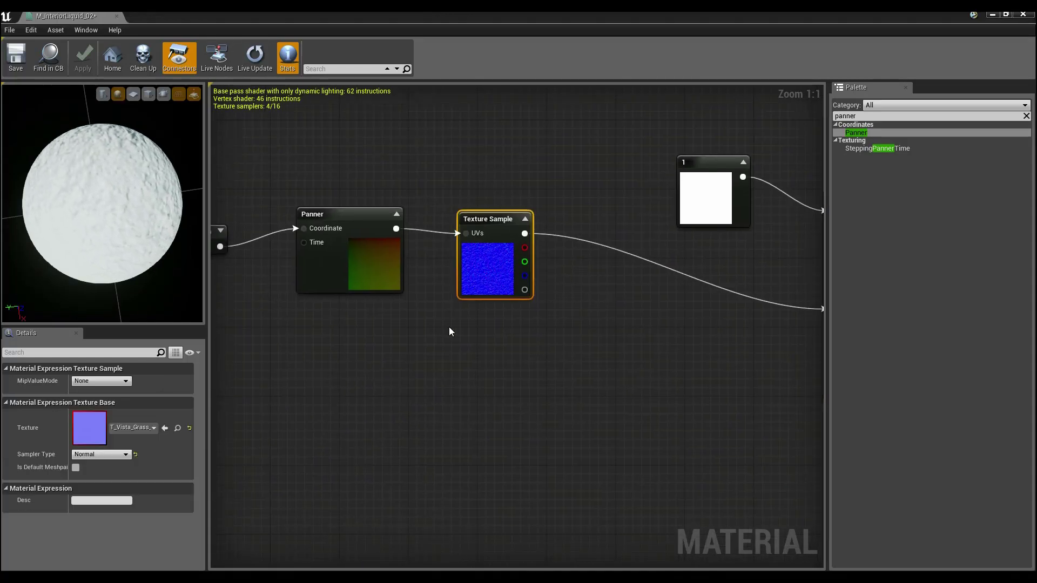
{"action": "right_click_drag", "start_coordinate": [448, 329], "coordinate": [449, 265]}
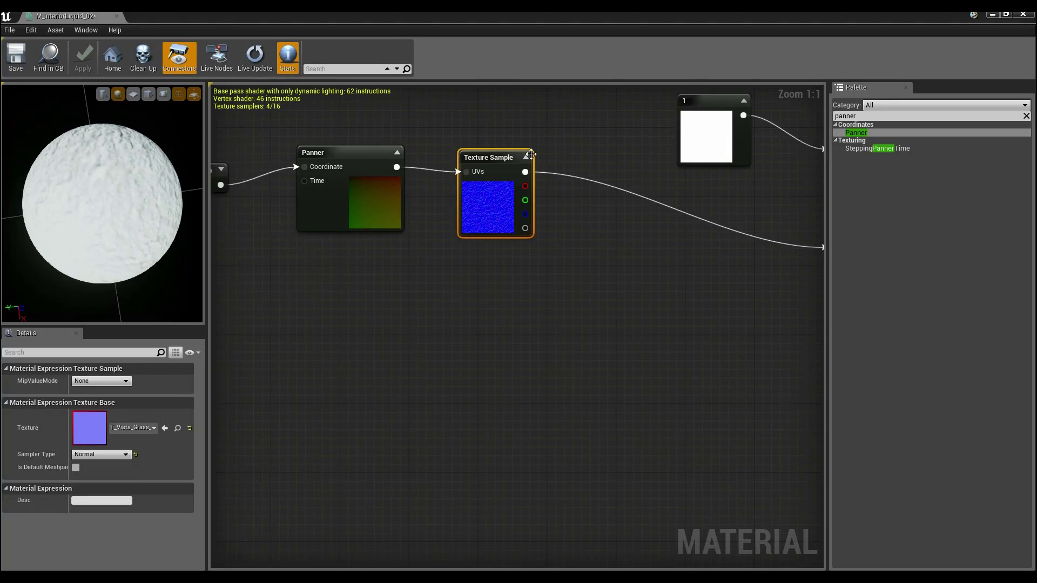
{"action": "key", "text": "ctrl+w"}
{"action": "left_click_drag", "start_coordinate": [559, 182], "coordinate": [481, 339]}
{"action": "right_click_drag", "start_coordinate": [445, 292], "coordinate": [509, 337]}
{"action": "scroll", "coordinate": [429, 353], "scroll_direction": "up", "scroll_amount": 1}
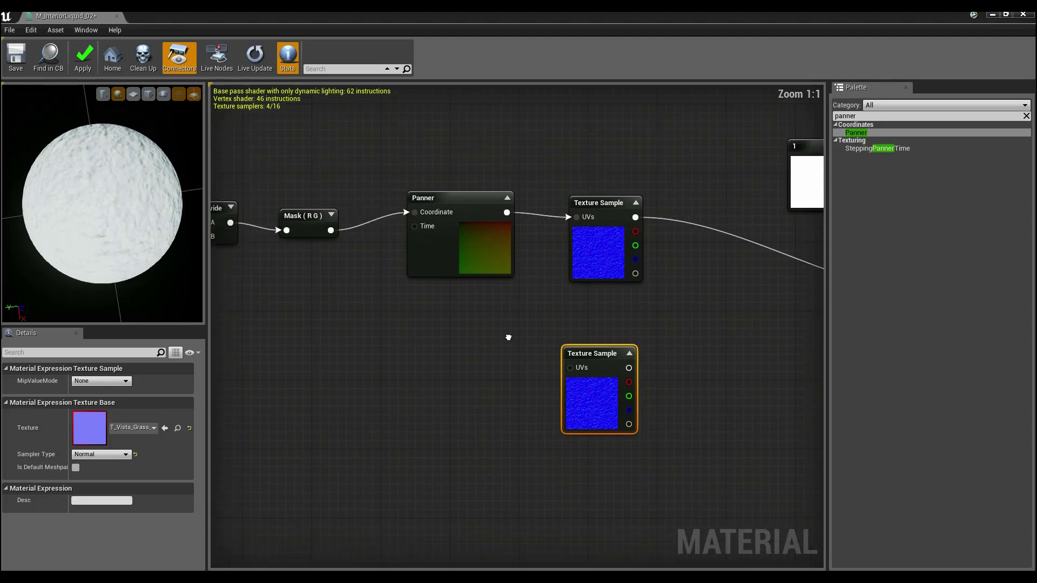
Duplicate the Panner beside the copied Texture Sample, connecting it to the sample's UVs and its Coordinate to Mask (R G)
{"action": "left_click", "coordinate": [462, 211]}
{"action": "key", "text": "ctrl+w"}
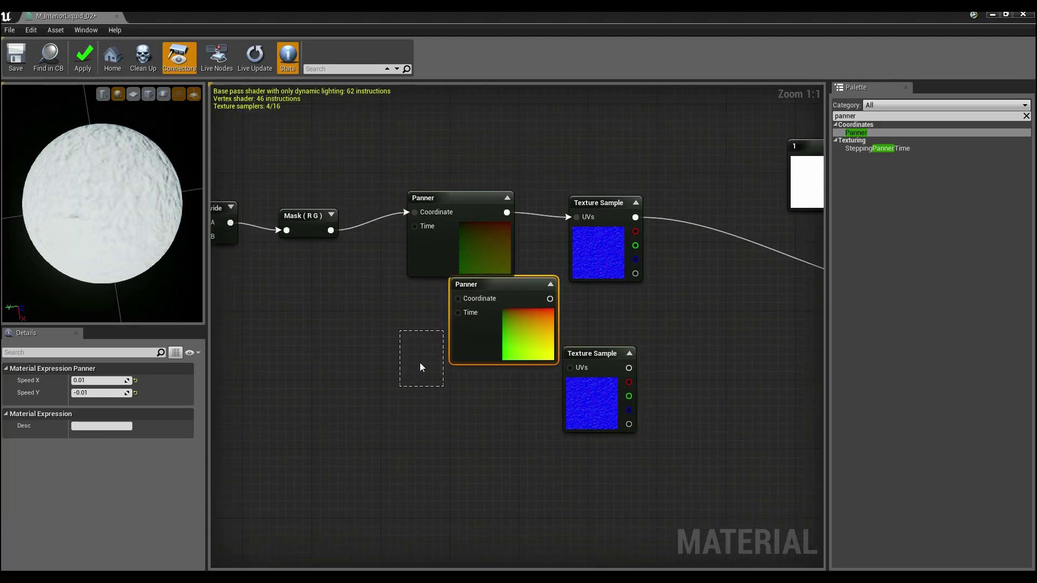
{"action": "left_click_drag", "start_coordinate": [502, 345], "coordinate": [467, 388]}
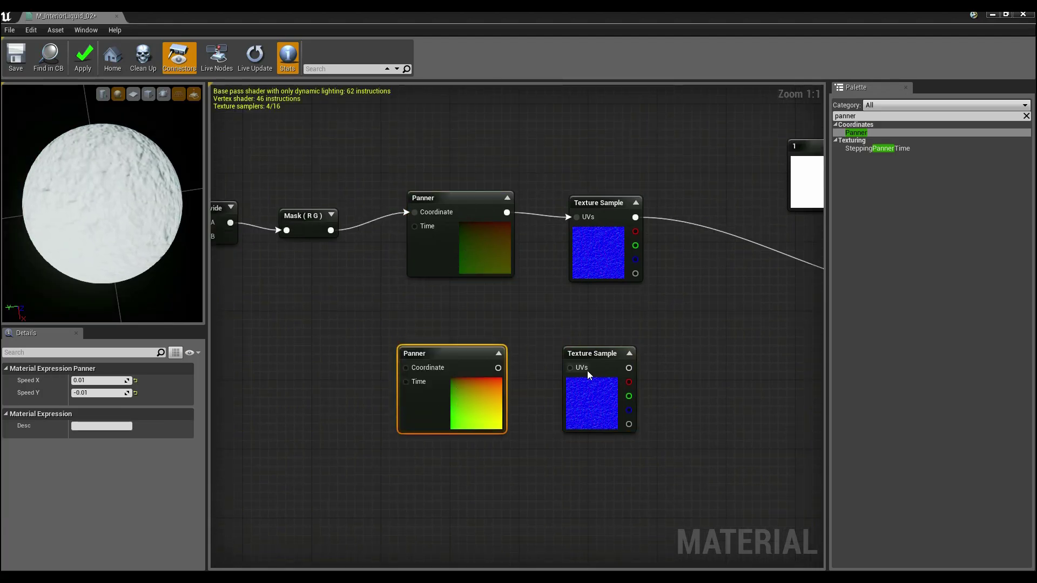
{"action": "left_click_drag", "start_coordinate": [571, 369], "coordinate": [501, 371]}
{"action": "left_click", "coordinate": [515, 291]}
{"action": "left_click_drag", "start_coordinate": [331, 230], "coordinate": [404, 367]}
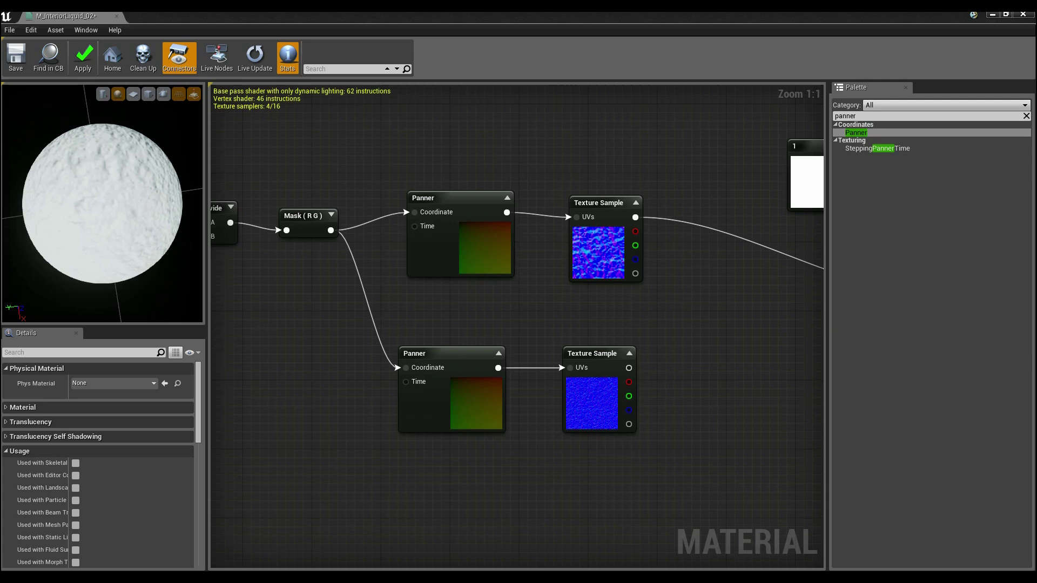
Set the lower Panner's Speed X to -0.012 and Speed Y to 0.015
{"action": "left_click", "coordinate": [451, 397]}
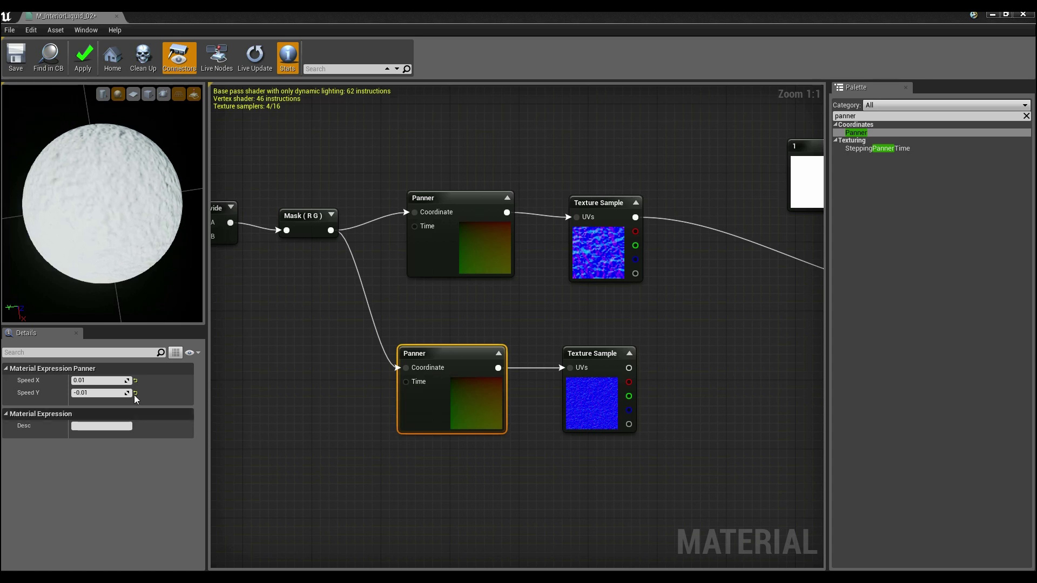
{"action": "left_click", "coordinate": [108, 381]}
{"action": "type", "text": "-"}
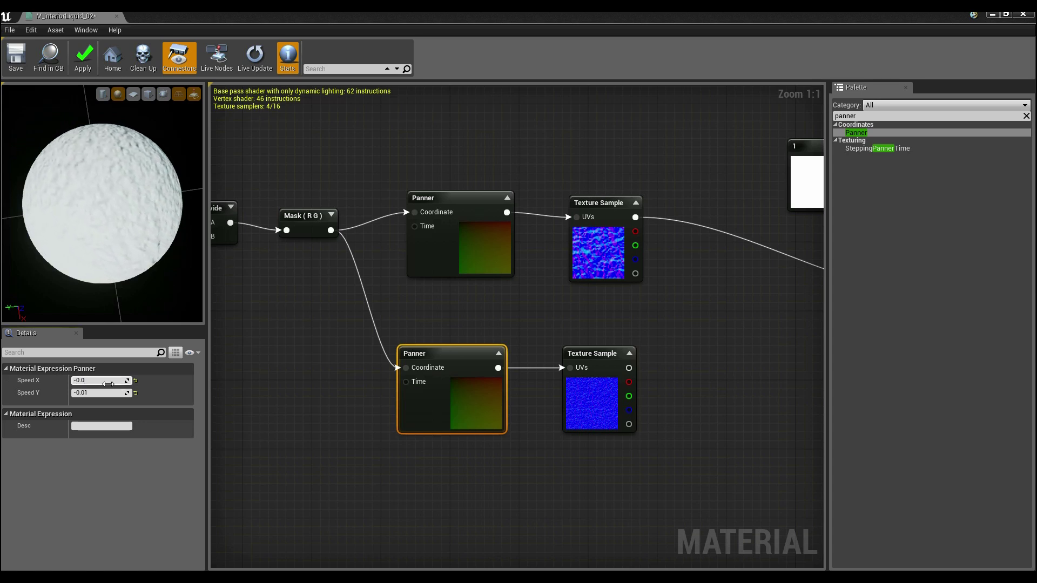
{"action": "type", "text": "0.012"}
{"action": "key", "text": "Return"}
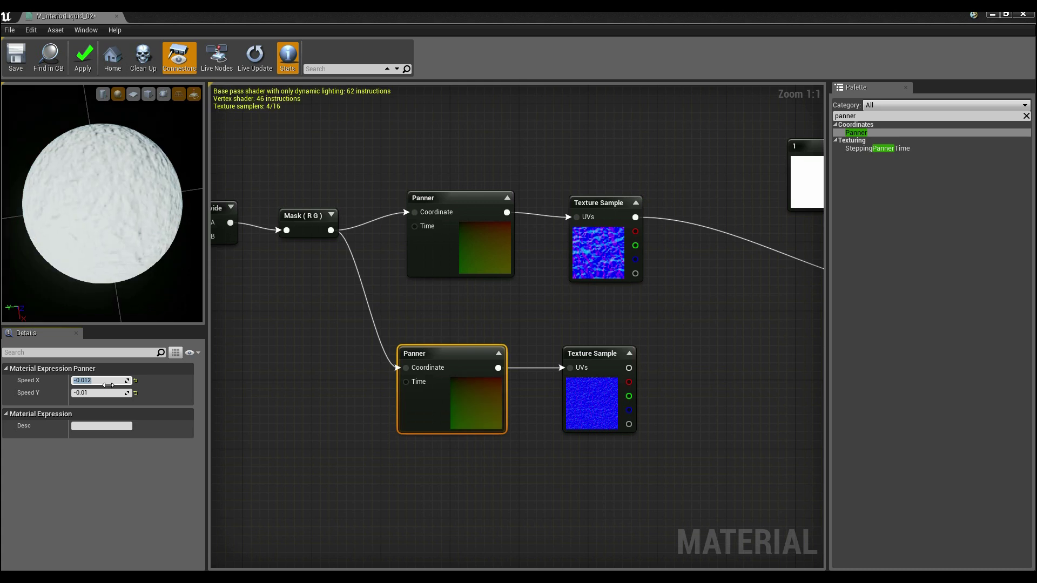
{"action": "left_click", "coordinate": [104, 394]}
{"action": "key", "text": "Right"}
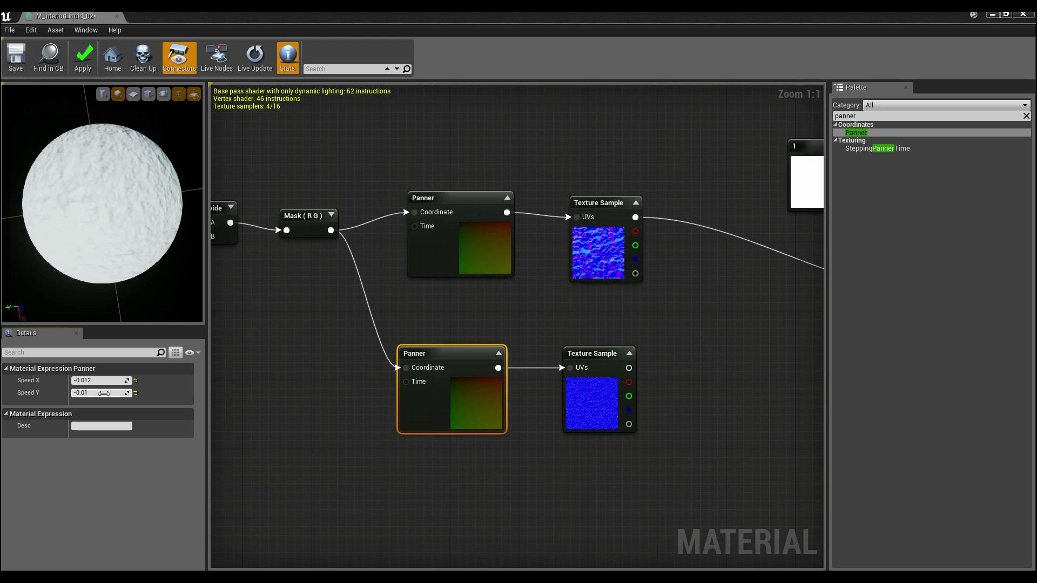
{"action": "key", "text": "Delete"}
{"action": "key", "text": "Return"}
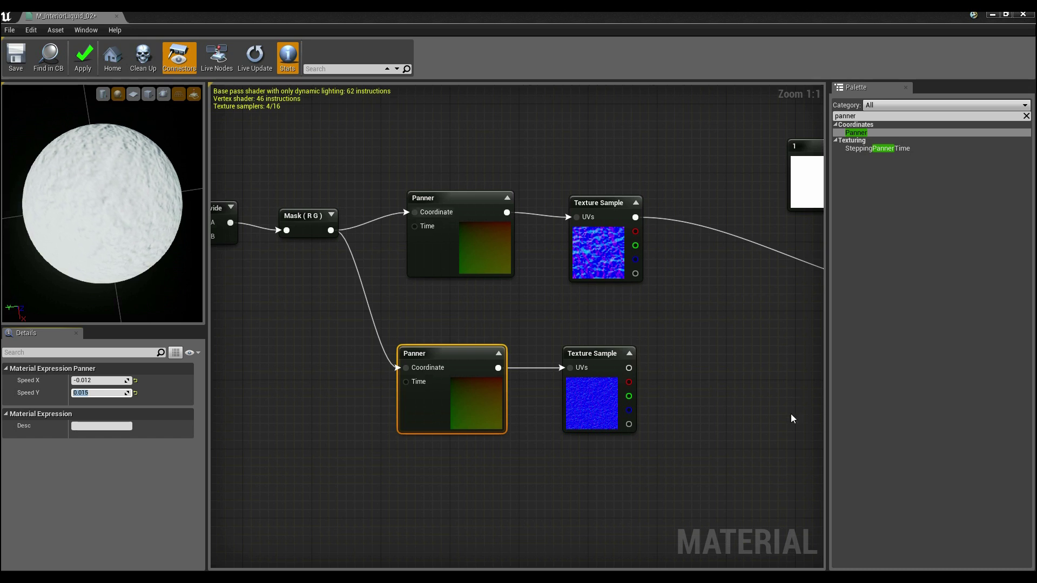
Insert an Add node and connect the outputs of both Texture Samples to its A and B inputs
{"action": "right_click_drag", "start_coordinate": [611, 276], "coordinate": [465, 230]}
{"action": "left_click", "coordinate": [481, 388]}
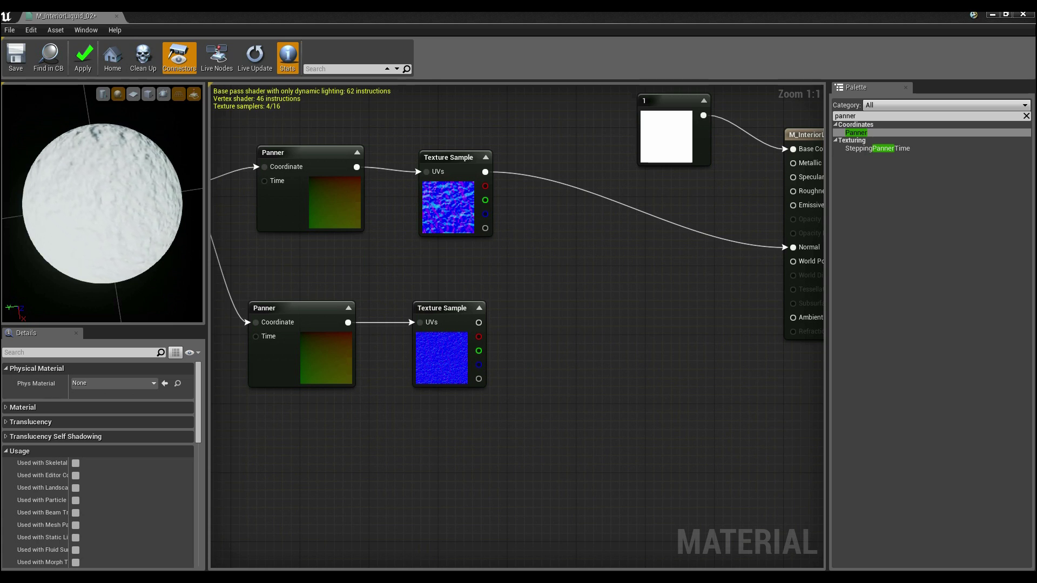
{"action": "right_click_drag", "start_coordinate": [546, 299], "coordinate": [570, 293]}
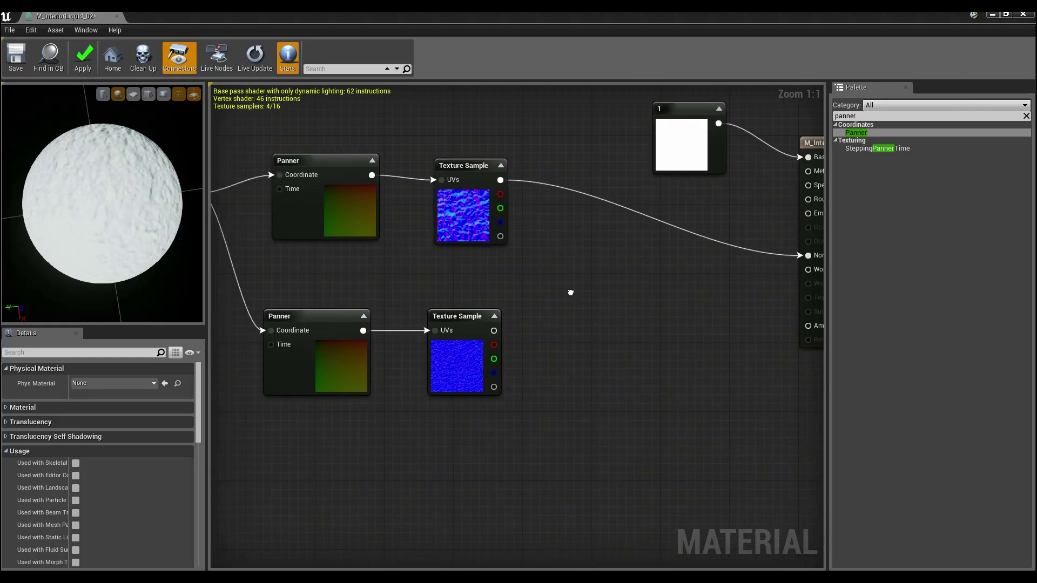
{"action": "key", "text": "a"}
{"action": "left_click", "coordinate": [545, 252]}
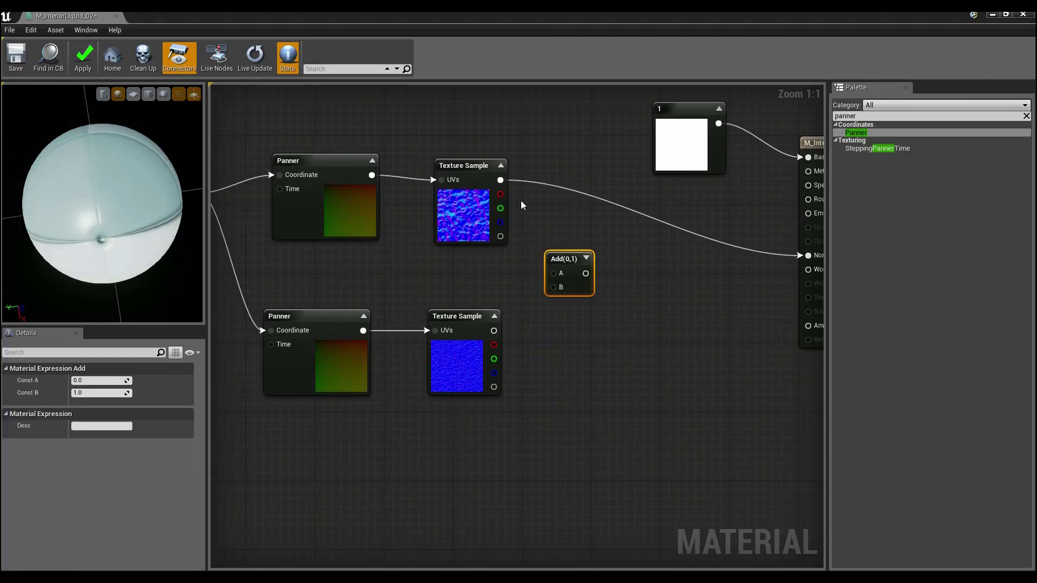
{"action": "left_click_drag", "start_coordinate": [500, 180], "coordinate": [494, 331]}
{"action": "right_click_drag", "start_coordinate": [572, 357], "coordinate": [486, 350]}
{"action": "left_click", "coordinate": [564, 334]}
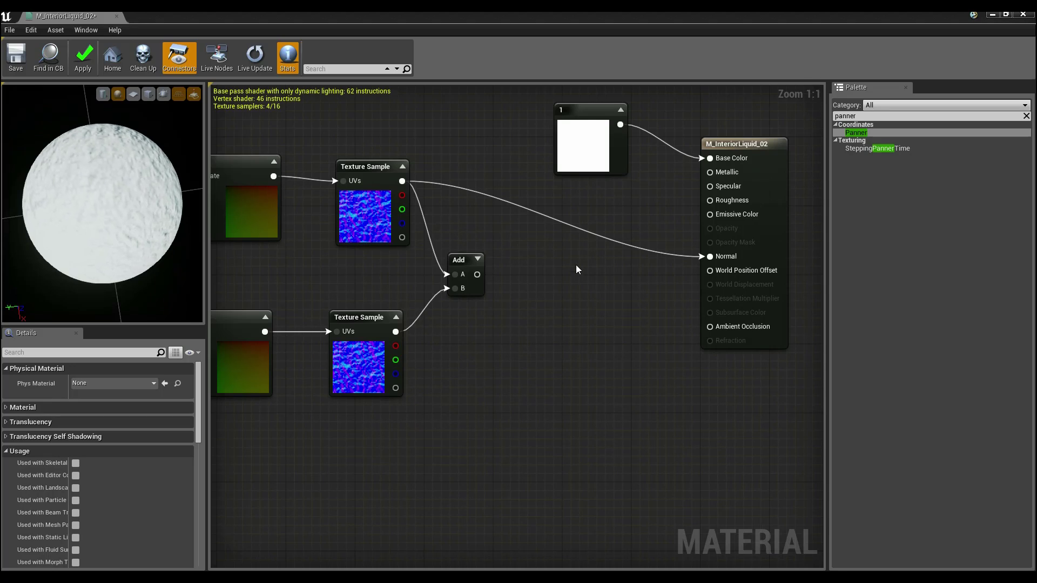
Place a Multiply node after the Add node and connect the Add result to its A input
{"action": "key", "text": "m"}
{"action": "left_click", "coordinate": [551, 276]}
{"action": "left_click_drag", "start_coordinate": [581, 286], "coordinate": [477, 274]}
{"action": "right_click_drag", "start_coordinate": [507, 345], "coordinate": [512, 315]}
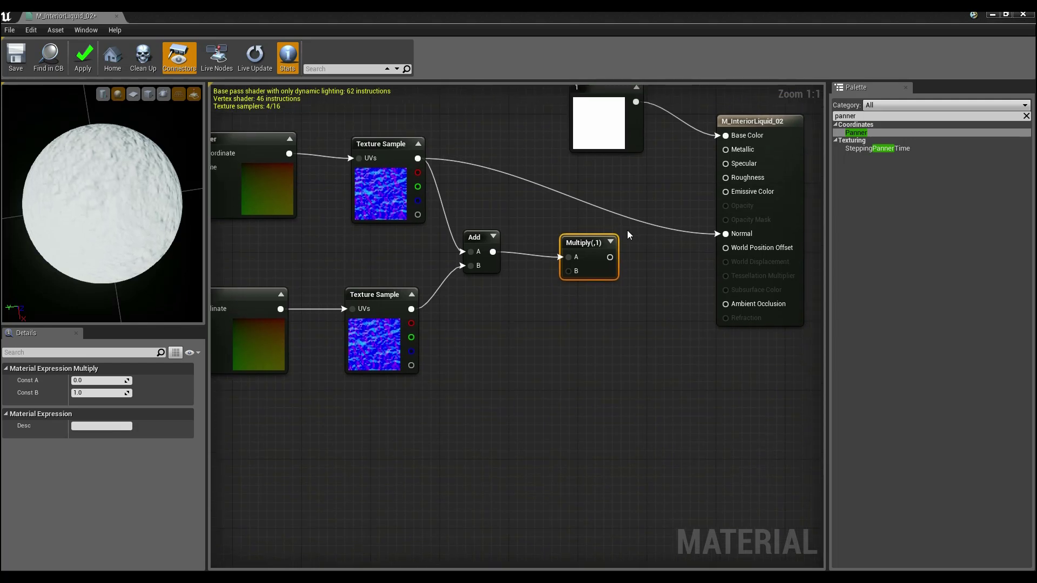
{"action": "left_click", "coordinate": [514, 346]}
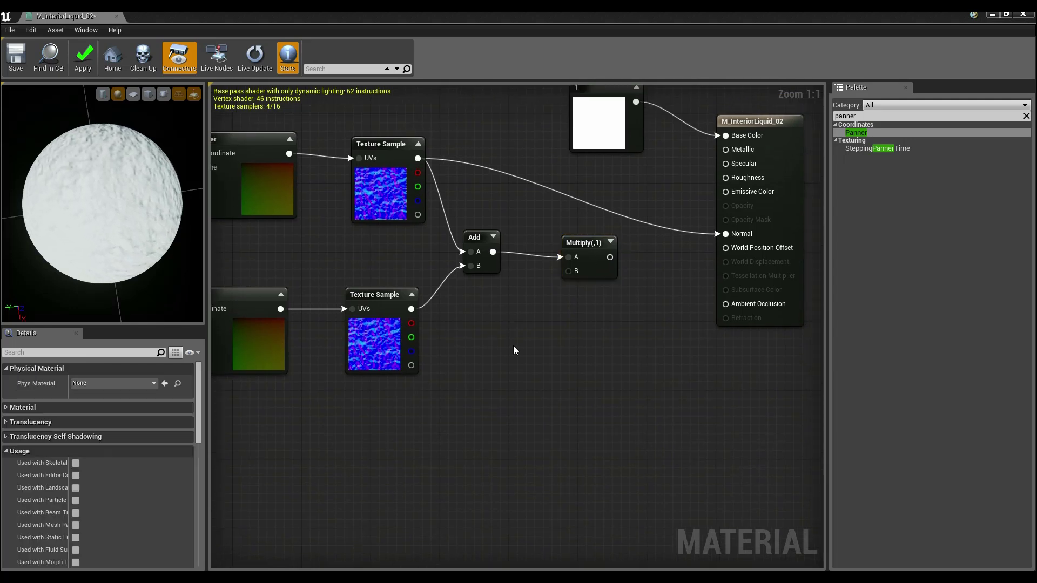
Place a Constant 3Vector below the Multiply node and set it to R 1, G 1, B 0.5
{"action": "mouse_move", "coordinate": [517, 334]}
{"action": "right_mouse_down"}
{"action": "mouse_move", "coordinate": [512, 352]}
{"action": "mouse_move", "coordinate": [511, 333]}
{"action": "right_mouse_up"}
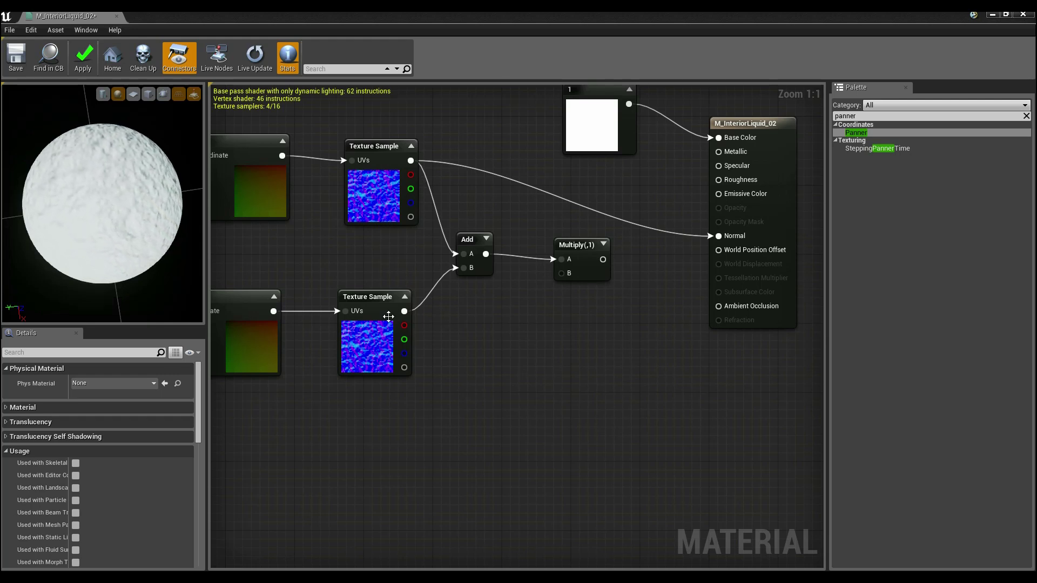
{"action": "left_click", "coordinate": [513, 333]}
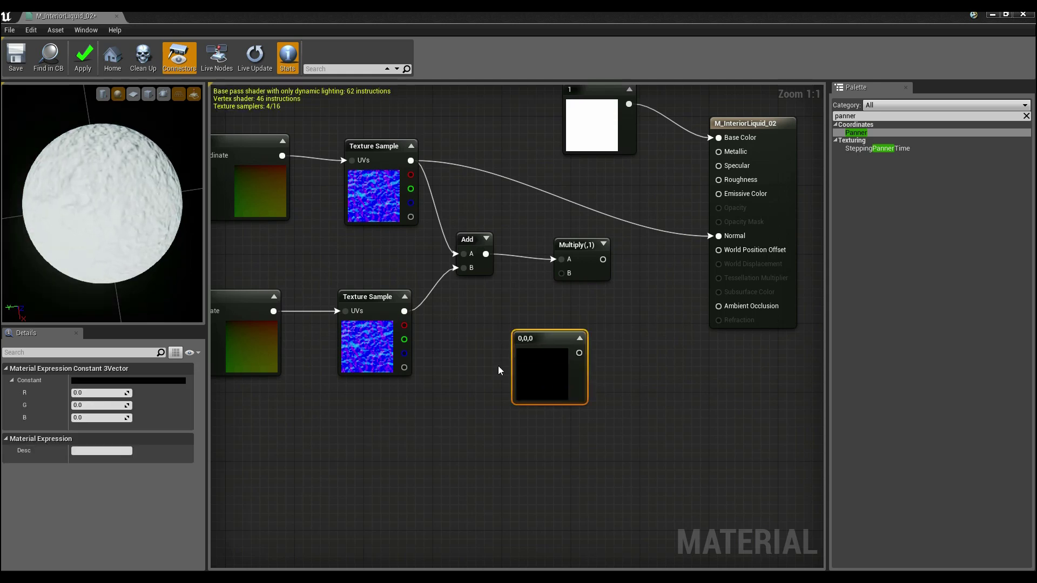
{"action": "left_click_drag", "start_coordinate": [549, 378], "coordinate": [502, 373]}
{"action": "left_click", "coordinate": [88, 394]}
{"action": "type", "text": "1"}
{"action": "key", "text": "Return"}
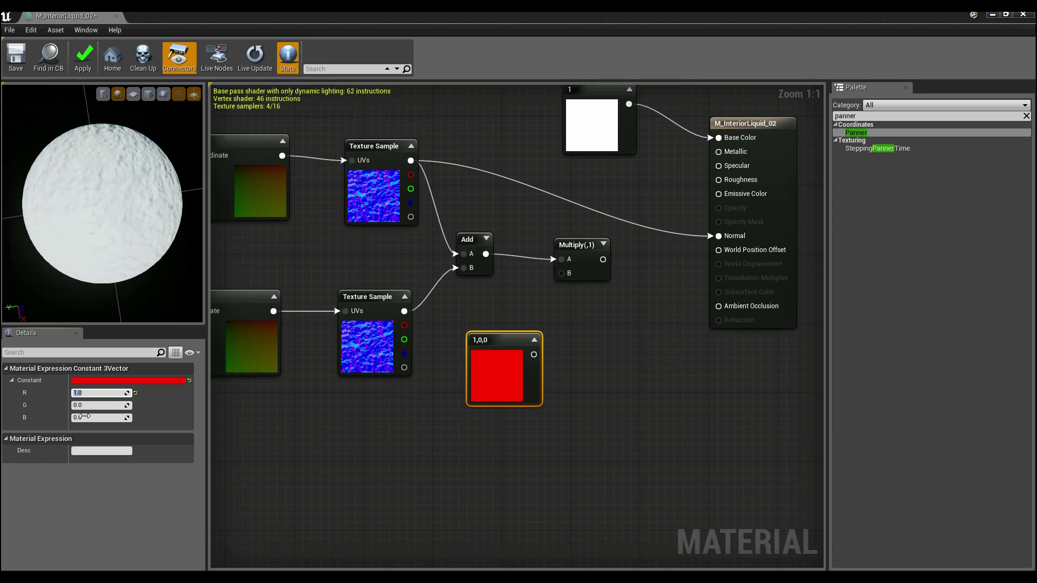
{"action": "left_click", "coordinate": [93, 407]}
{"action": "type", "text": "1"}
{"action": "left_click", "coordinate": [104, 418]}
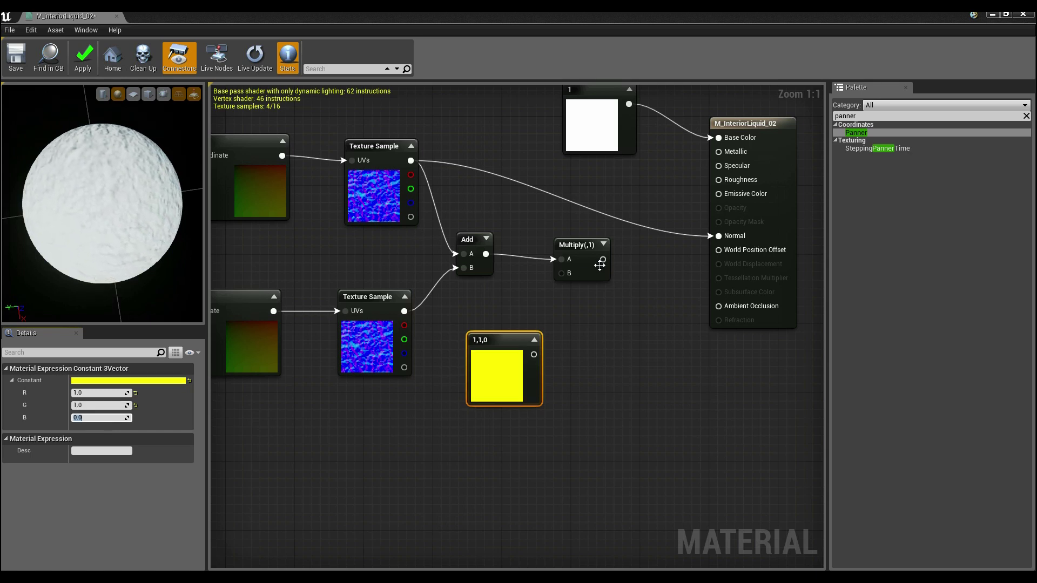
{"action": "type", "text": "0.5"}
{"action": "key", "text": "Return"}
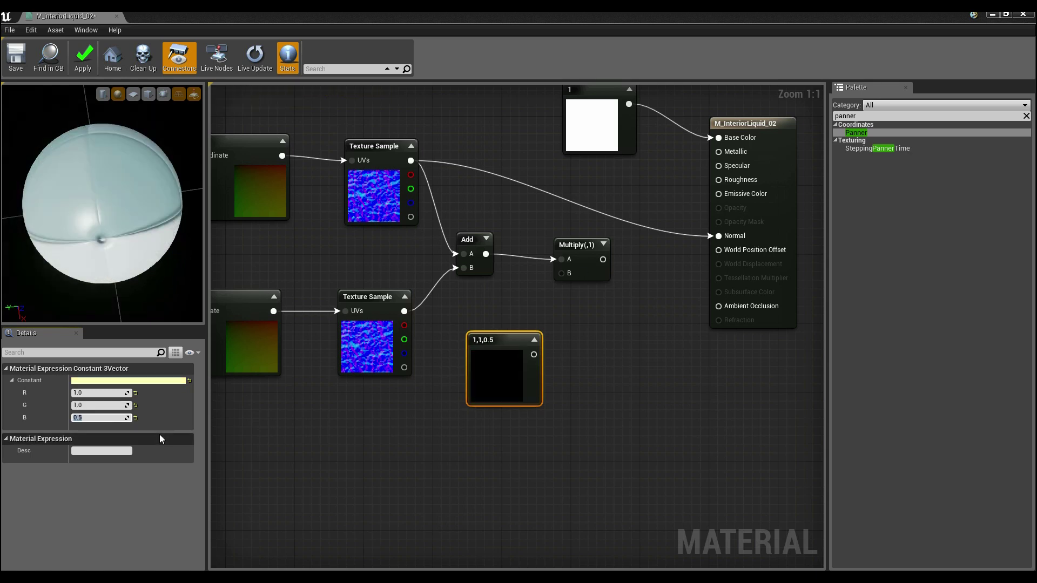
Connect the 1,1,0.5 vector to Multiply's B input and the Multiply result to the material's Normal
{"action": "left_click_drag", "start_coordinate": [562, 274], "coordinate": [533, 356]}
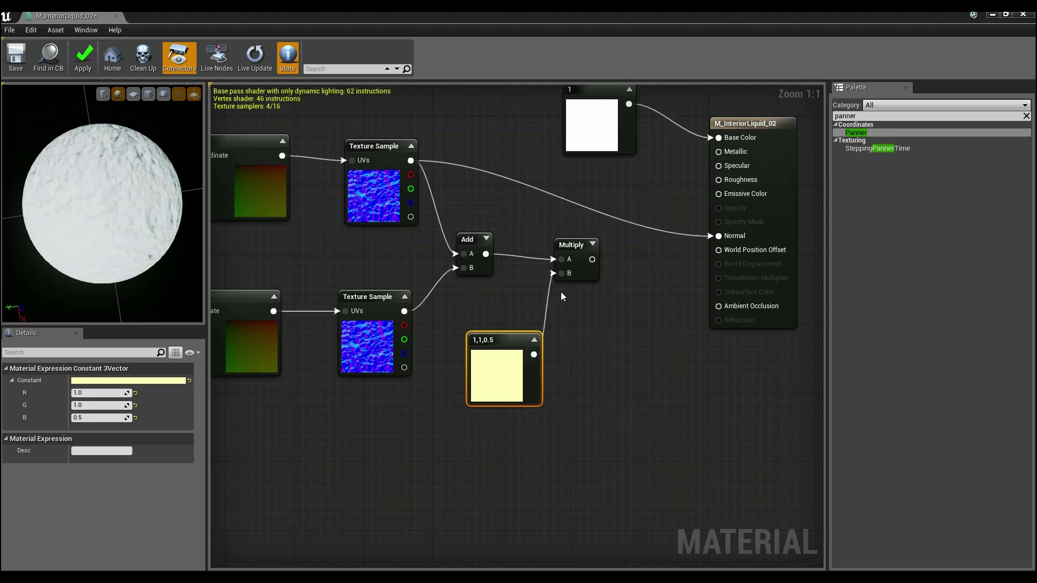
{"action": "left_click_drag", "start_coordinate": [714, 236], "coordinate": [592, 260]}
{"action": "right_click_drag", "start_coordinate": [564, 331], "coordinate": [588, 364]}
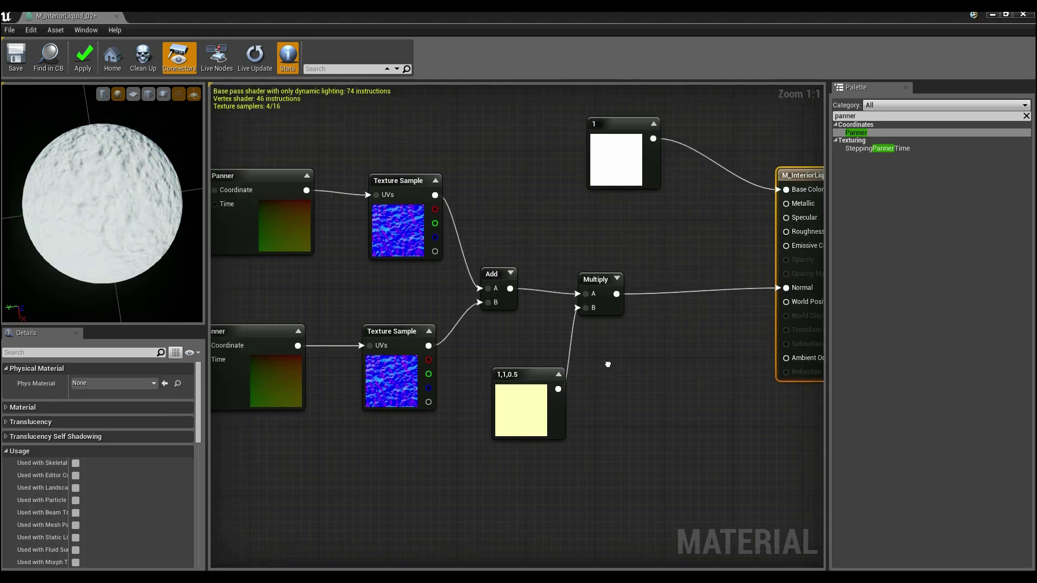
Inspect the combined normals on the preview sphere, apply the material and check the liquid plane in the level
{"action": "scroll", "coordinate": [587, 367], "scroll_direction": "down", "scroll_amount": 2}
{"action": "left_click_drag", "start_coordinate": [68, 215], "coordinate": [69, 280]}
{"action": "left_click_drag", "start_coordinate": [101, 227], "coordinate": [101, 173]}
{"action": "left_click_drag", "start_coordinate": [403, 19], "coordinate": [685, 147]}
{"action": "left_click", "coordinate": [562, 192]}
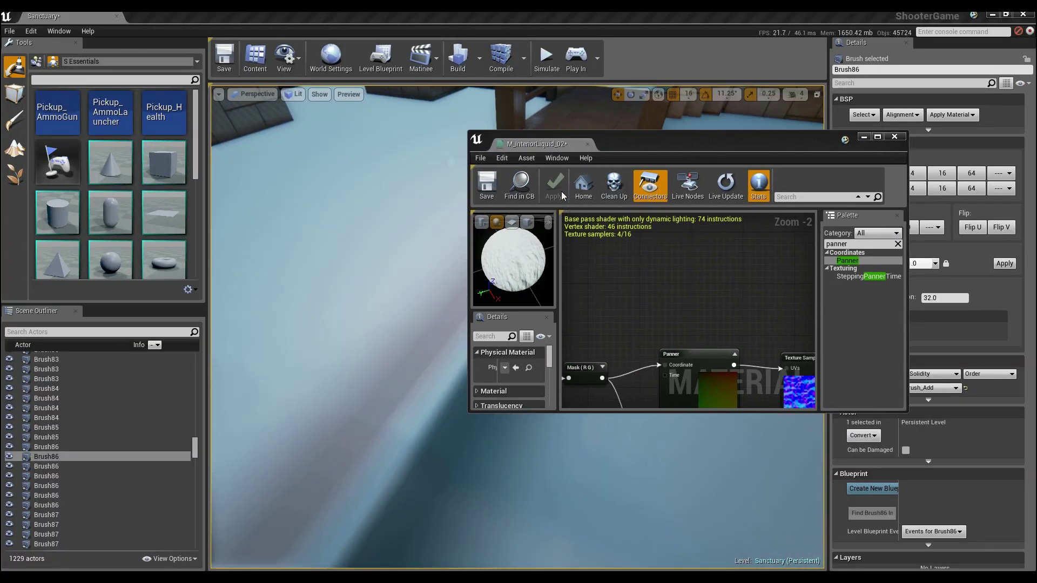
{"action": "left_click_drag", "start_coordinate": [644, 141], "coordinate": [867, 160]}
{"action": "right_click_drag", "start_coordinate": [632, 252], "coordinate": [546, 281]}
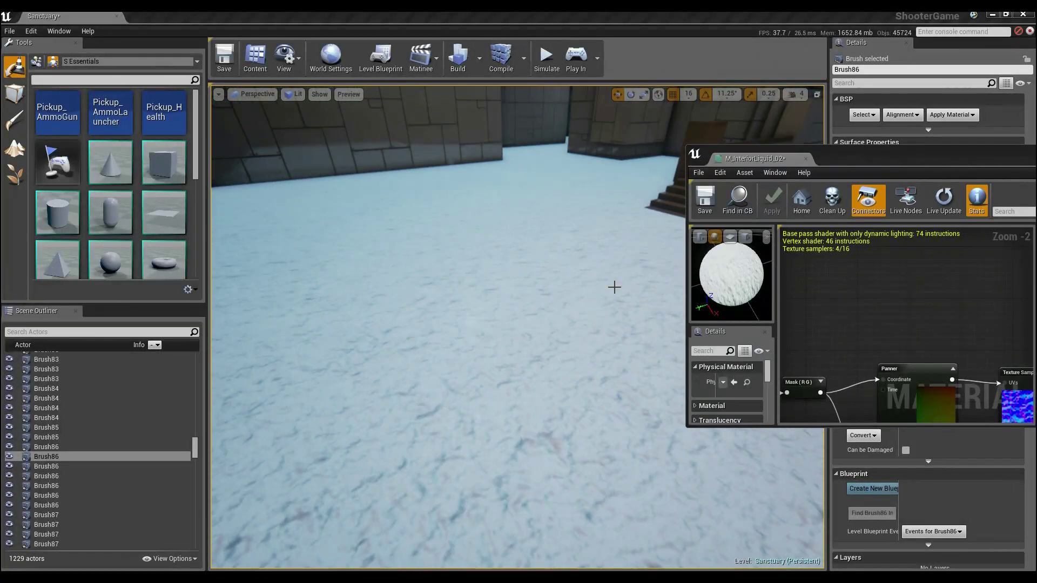
Return to the graph and space it out, moving the normal network away from the output node and the white Constant higher
{"action": "left_click_drag", "start_coordinate": [871, 150], "coordinate": [398, 13]}
{"action": "right_click_drag", "start_coordinate": [235, 322], "coordinate": [323, 254]}
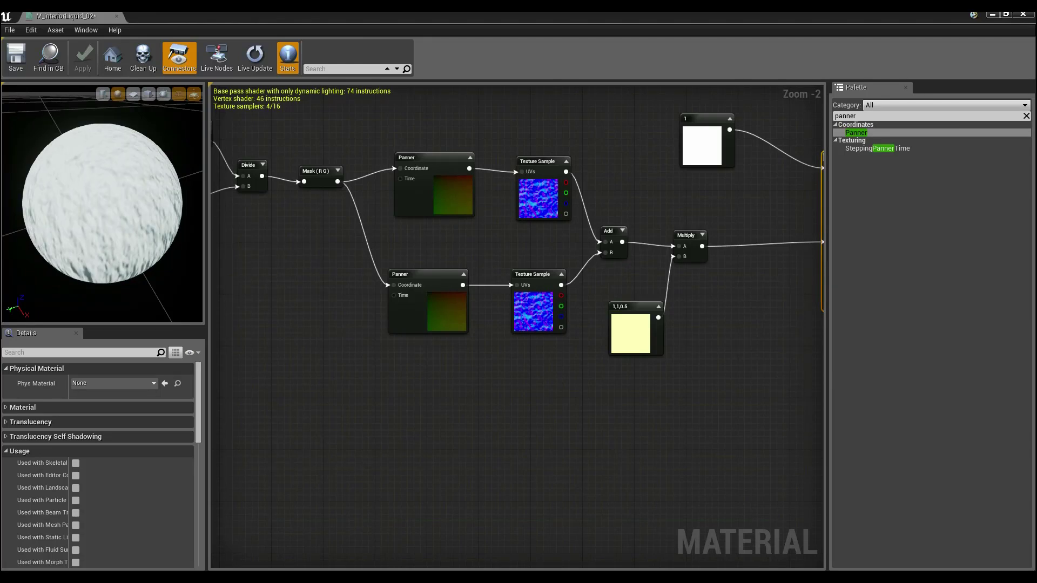
{"action": "right_click_drag", "start_coordinate": [429, 310], "coordinate": [441, 484]}
{"action": "scroll", "coordinate": [648, 377], "scroll_direction": "down", "scroll_amount": 4}
{"action": "scroll", "coordinate": [670, 374], "scroll_direction": "up", "scroll_amount": 1}
{"action": "scroll", "coordinate": [669, 375], "scroll_direction": "up", "scroll_amount": 2}
{"action": "right_click_drag", "start_coordinate": [671, 370], "coordinate": [742, 253]}
{"action": "scroll", "coordinate": [672, 336], "scroll_direction": "down", "scroll_amount": 1}
{"action": "right_click_drag", "start_coordinate": [723, 352], "coordinate": [740, 367]}
{"action": "left_click_drag", "start_coordinate": [731, 451], "coordinate": [288, 216], "text": "shift"}
{"action": "left_click_drag", "start_coordinate": [366, 290], "coordinate": [279, 323]}
{"action": "left_click", "coordinate": [802, 231], "text": "ctrl"}
{"action": "left_click", "coordinate": [591, 224]}
{"action": "left_click_drag", "start_coordinate": [633, 265], "coordinate": [626, 136]}
{"action": "left_click", "coordinate": [615, 234]}
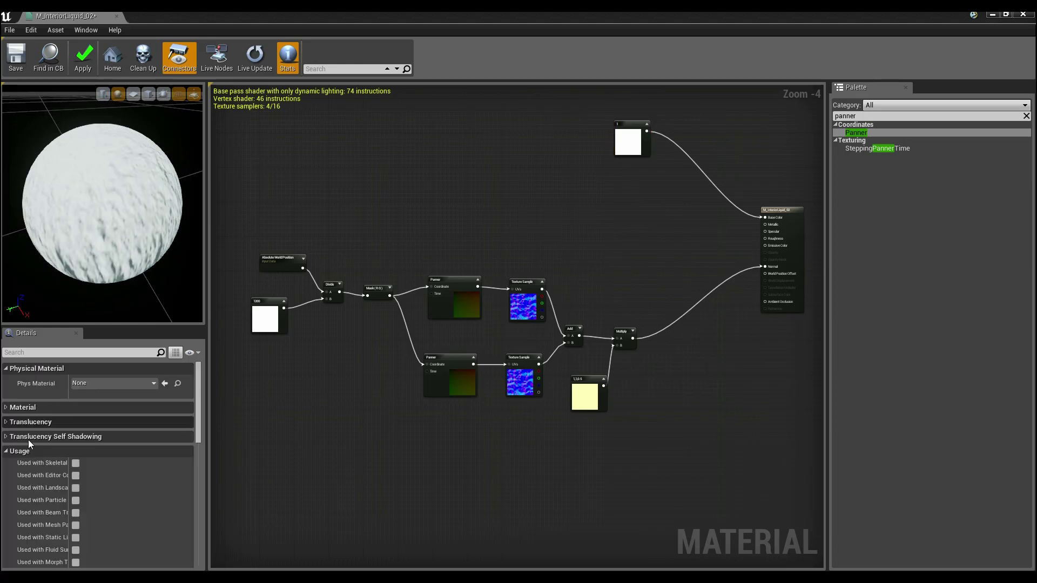
Change the material's Blend Mode from its general Material properties to Translucent
{"action": "left_click", "coordinate": [82, 423]}
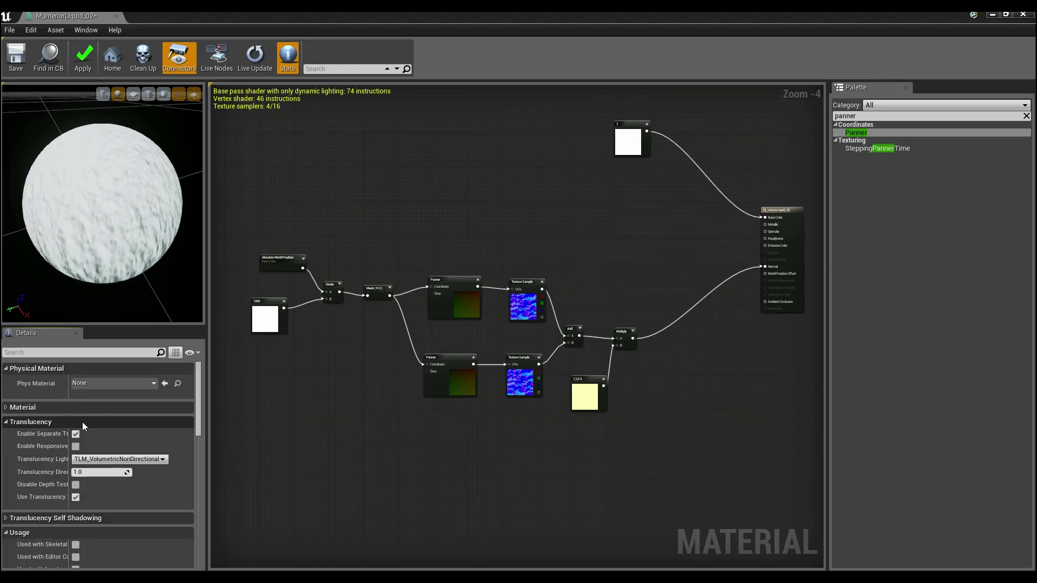
{"action": "left_click", "coordinate": [37, 409]}
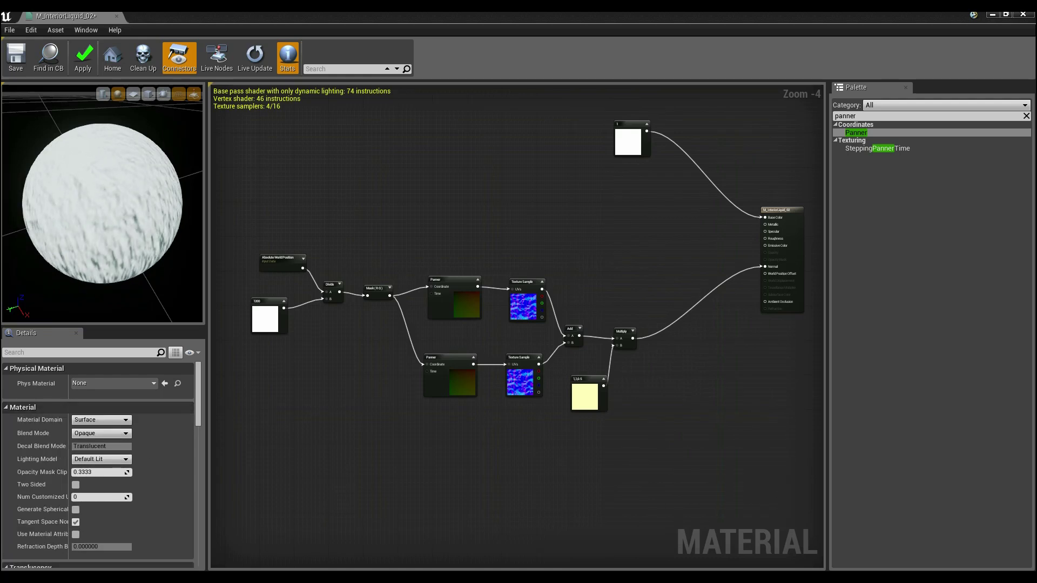
{"action": "left_click", "coordinate": [112, 435]}
{"action": "left_click", "coordinate": [90, 456]}
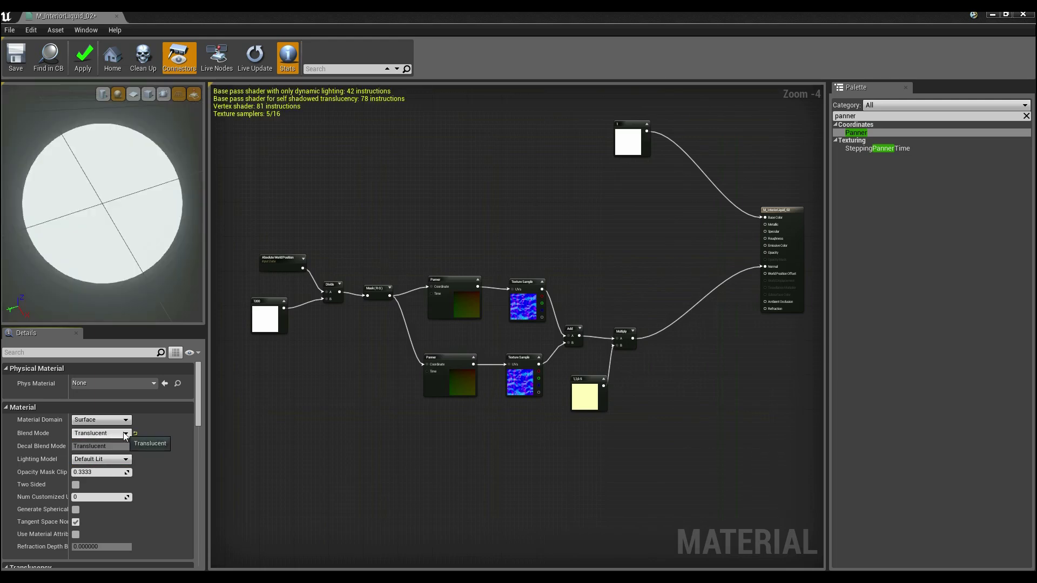
Delete the white Constant node connected to Base Color
{"action": "right_click_drag", "start_coordinate": [585, 311], "coordinate": [504, 349]}
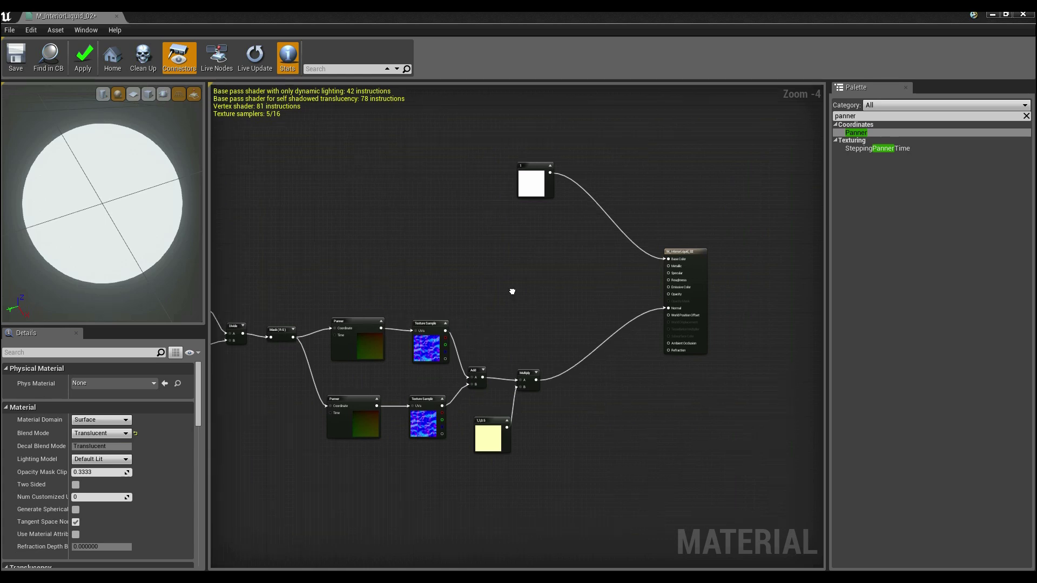
{"action": "scroll", "coordinate": [640, 297], "scroll_direction": "up", "scroll_amount": 1}
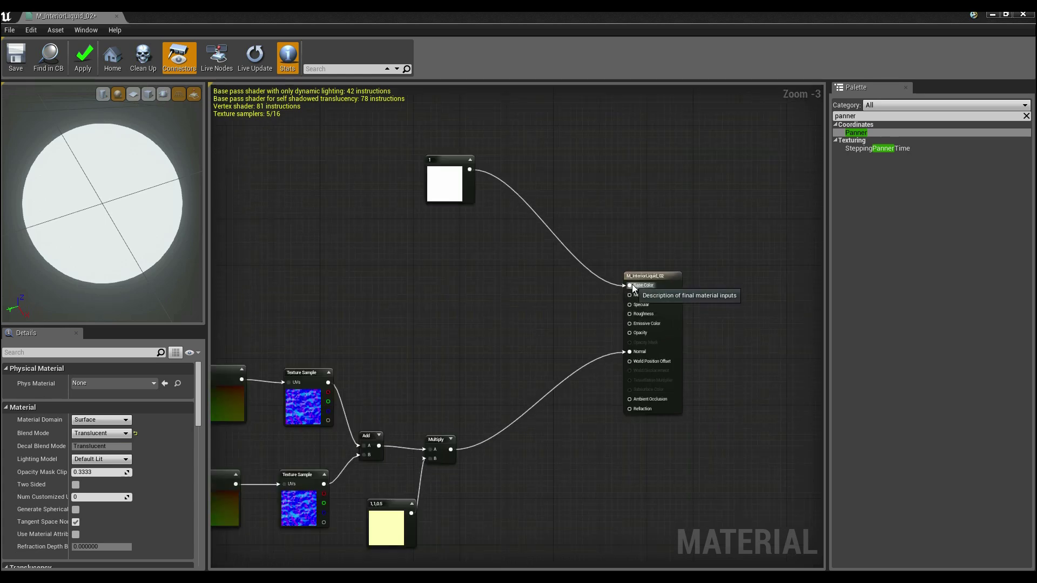
{"action": "left_click", "coordinate": [475, 185]}
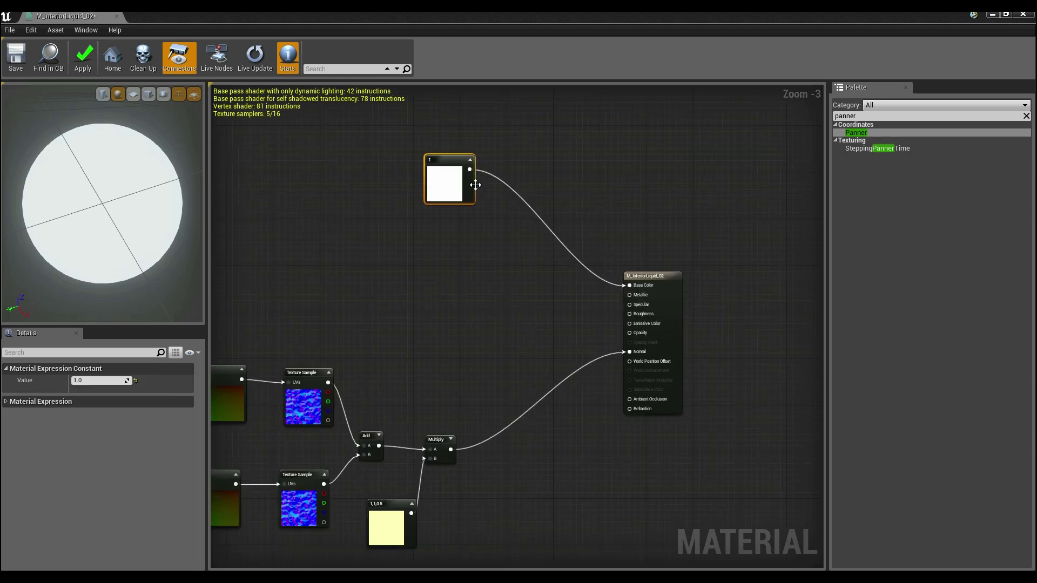
{"action": "key", "text": "Delete"}
{"action": "right_click_drag", "start_coordinate": [450, 297], "coordinate": [427, 269]}
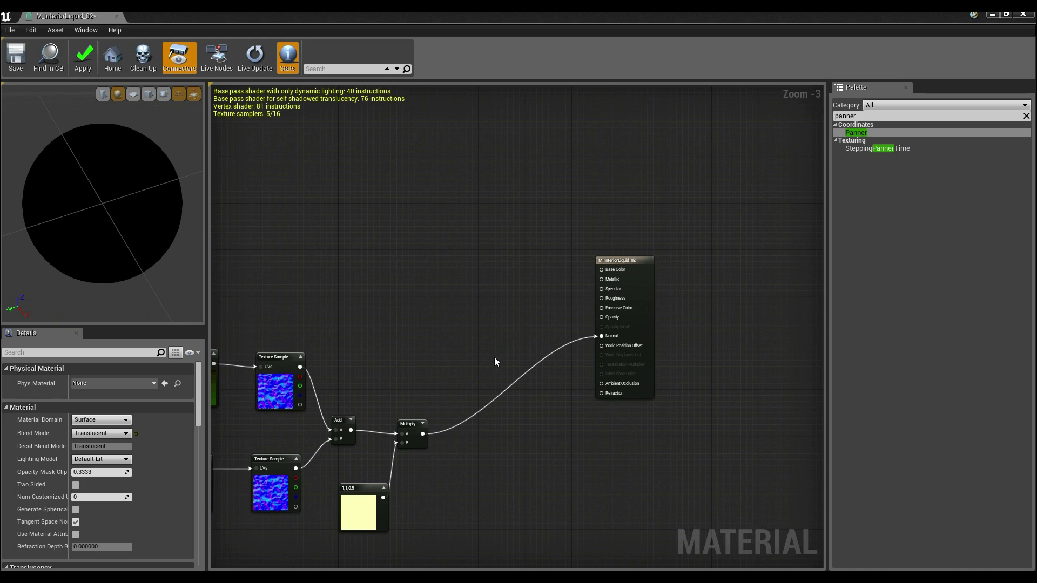
Add a DepthFade node to the graph and position it above the normal network
{"action": "left_click", "coordinate": [859, 117]}
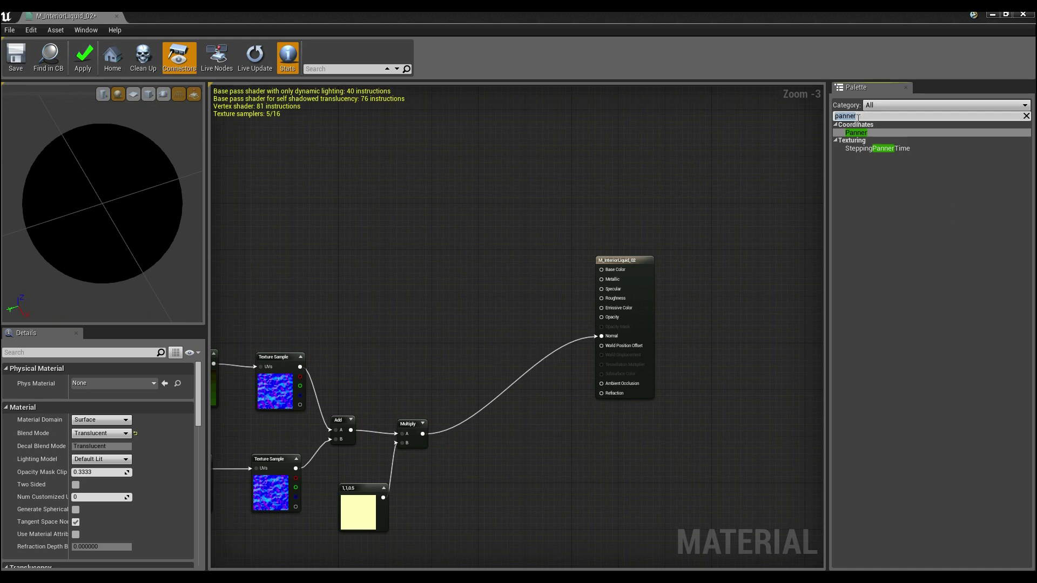
{"action": "type", "text": "depth"}
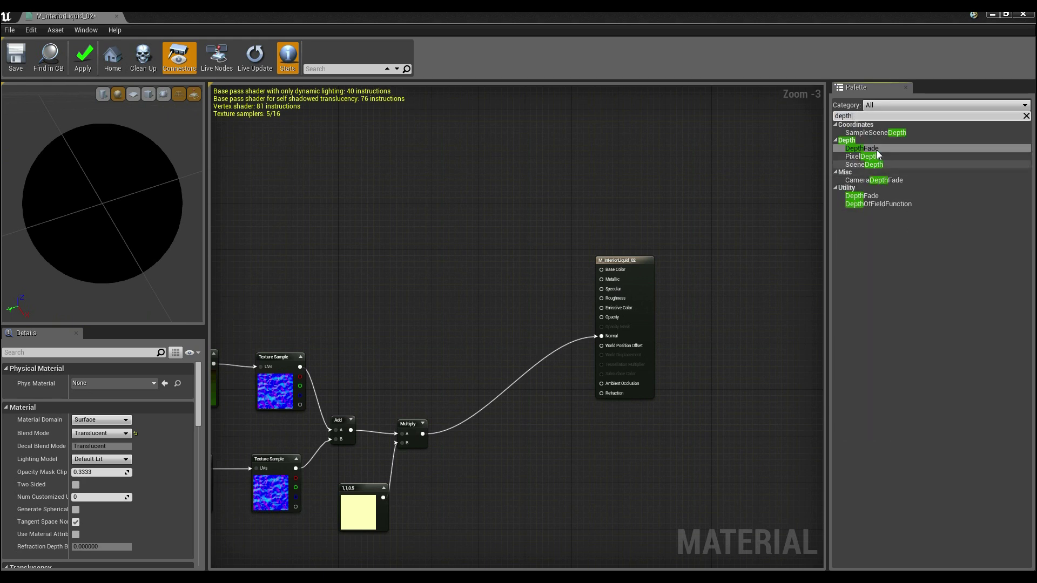
{"action": "left_click_drag", "start_coordinate": [869, 148], "coordinate": [322, 238]}
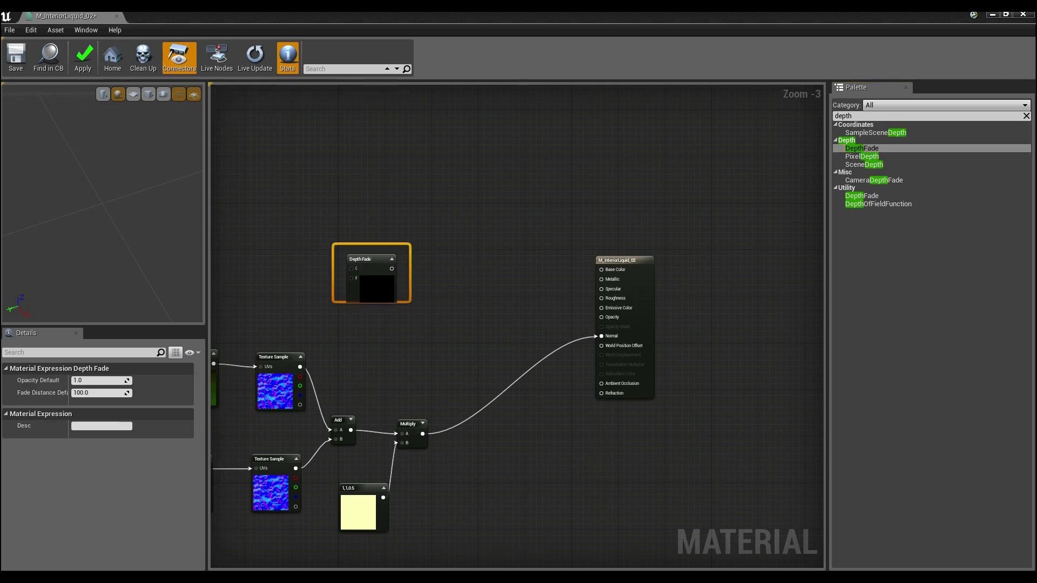
{"action": "scroll", "coordinate": [558, 320], "scroll_direction": "up", "scroll_amount": 2}
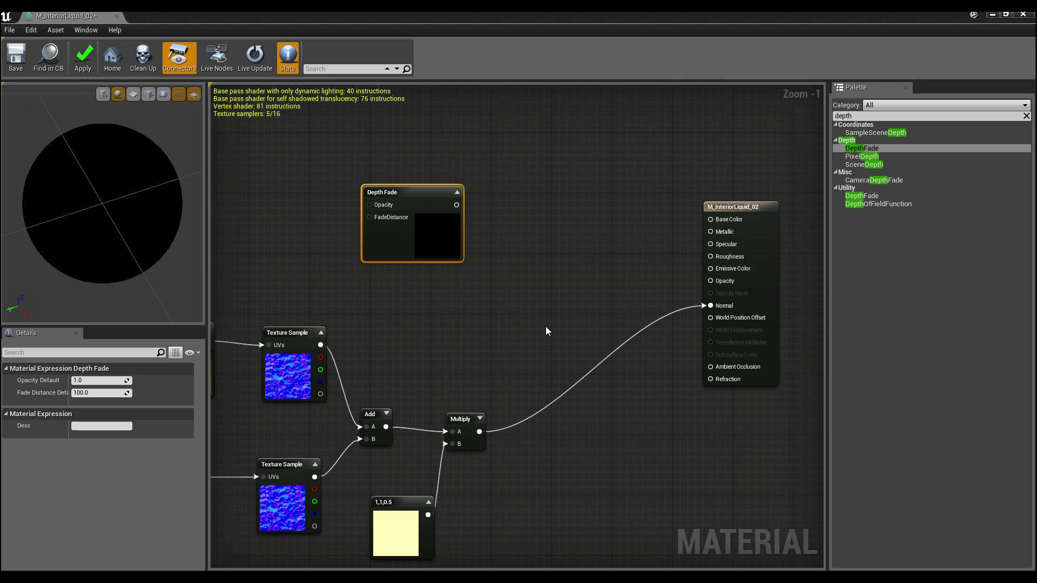
{"action": "right_click_drag", "start_coordinate": [543, 256], "coordinate": [550, 287]}
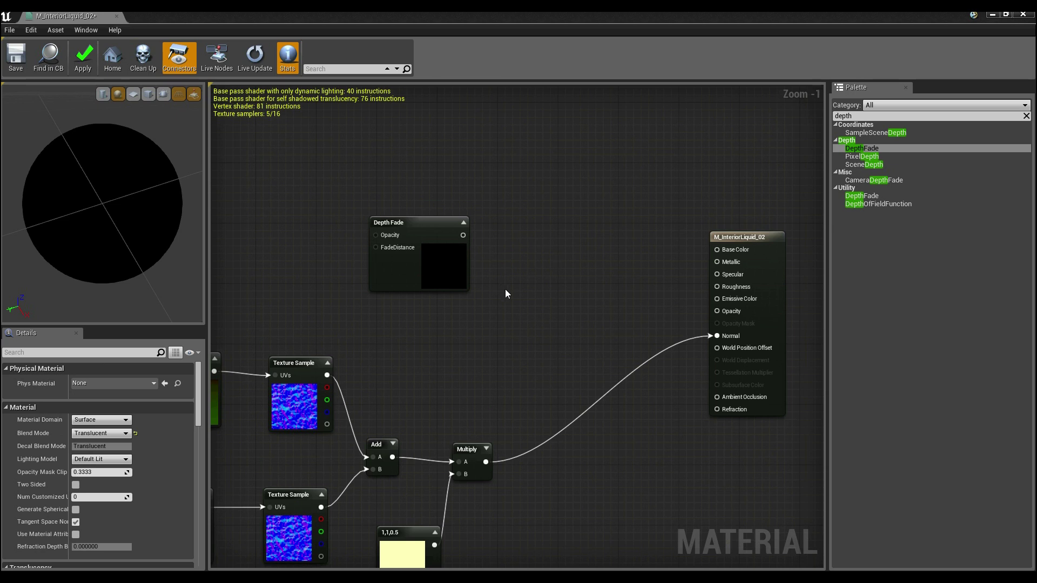
{"action": "left_click", "coordinate": [411, 281]}
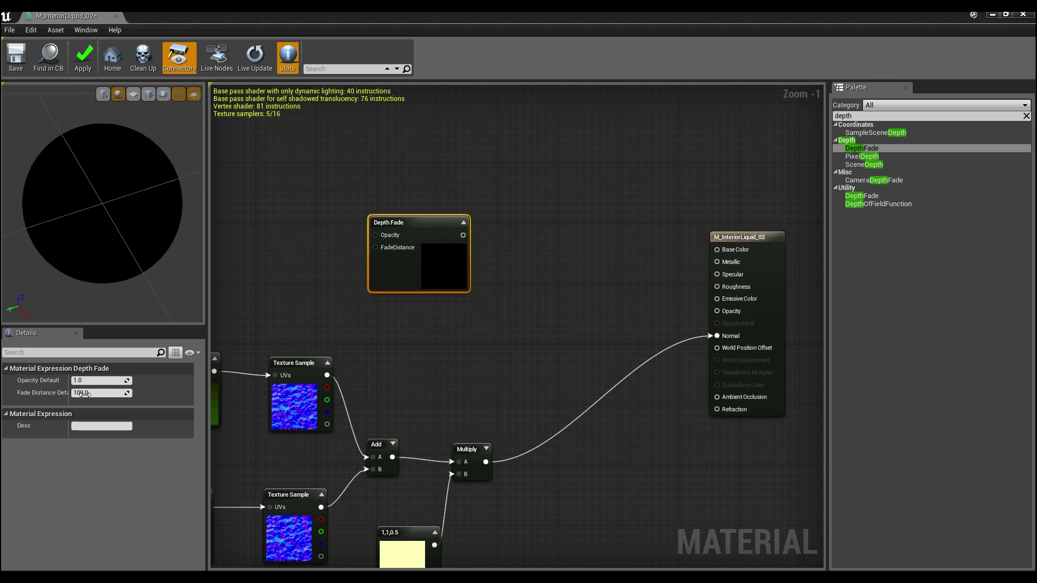
{"action": "left_click", "coordinate": [448, 355]}
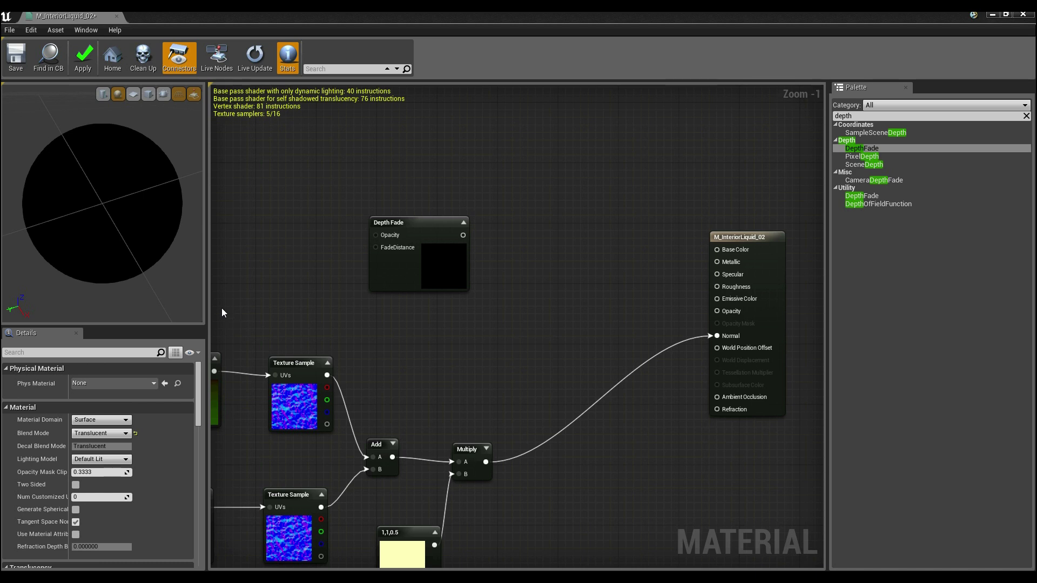
{"action": "right_click_drag", "start_coordinate": [442, 343], "coordinate": [445, 382]}
{"action": "left_click_drag", "start_coordinate": [447, 314], "coordinate": [441, 279]}
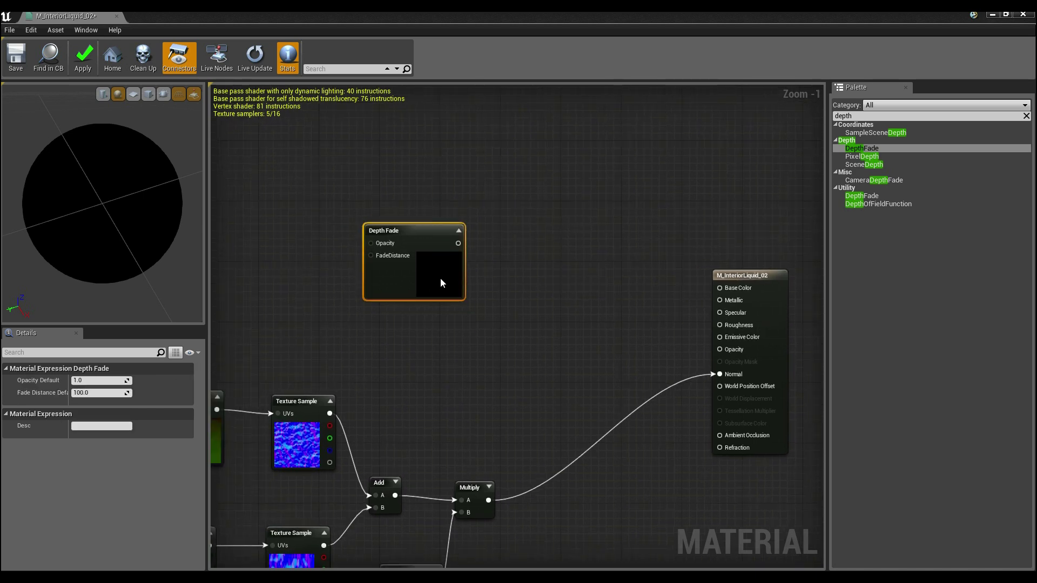
{"action": "right_click_drag", "start_coordinate": [490, 353], "coordinate": [454, 332]}
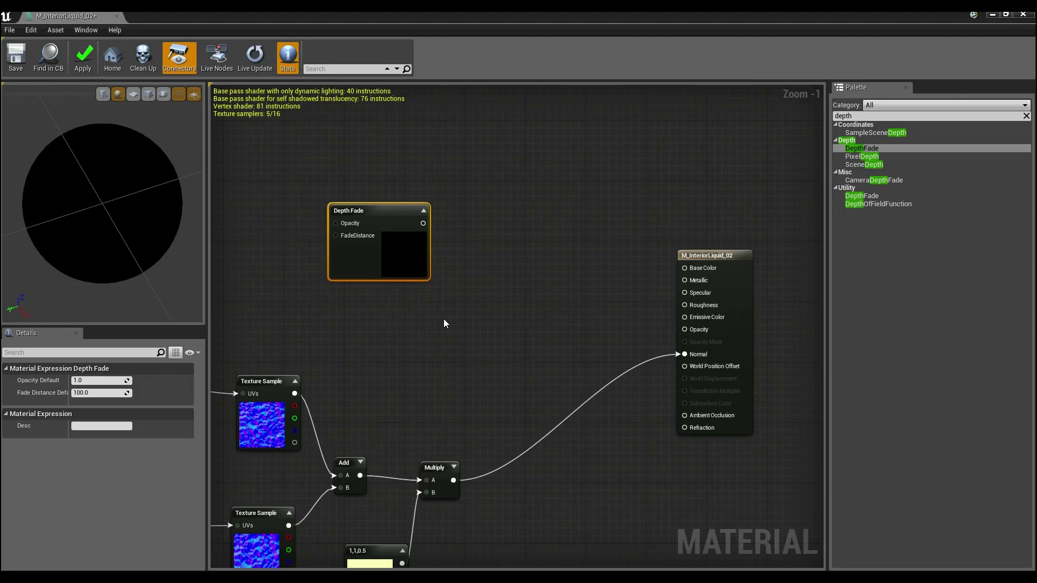
{"action": "left_click", "coordinate": [463, 352]}
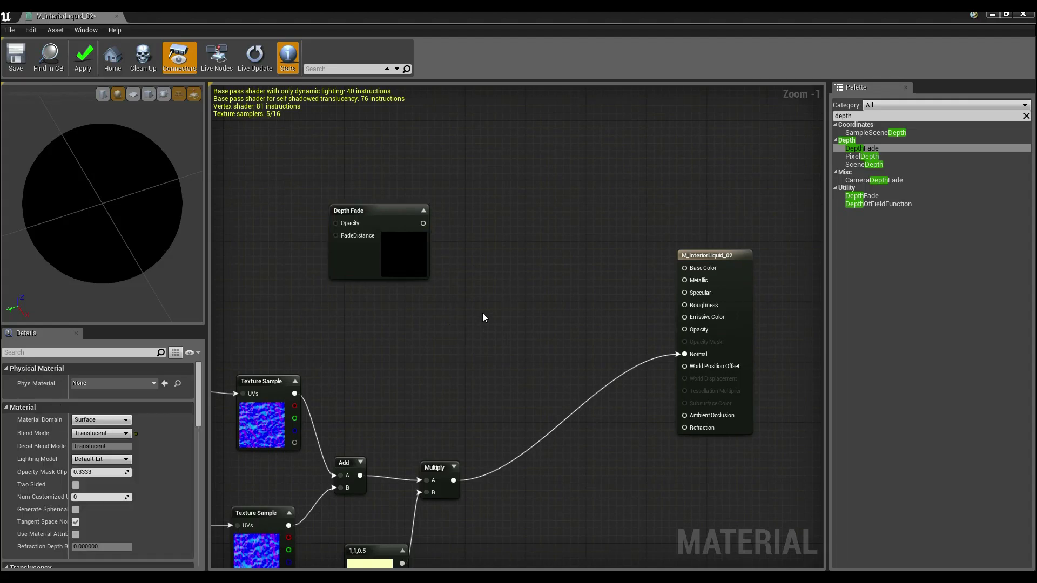
Add a Multiply node beside the Depth Fade and a Fresnel node beneath the Depth Fade
{"action": "key", "text": "m"}
{"action": "left_click", "coordinate": [472, 306]}
{"action": "left_click", "coordinate": [436, 326]}
{"action": "left_click", "coordinate": [917, 114]}
{"action": "type", "text": "fres"}
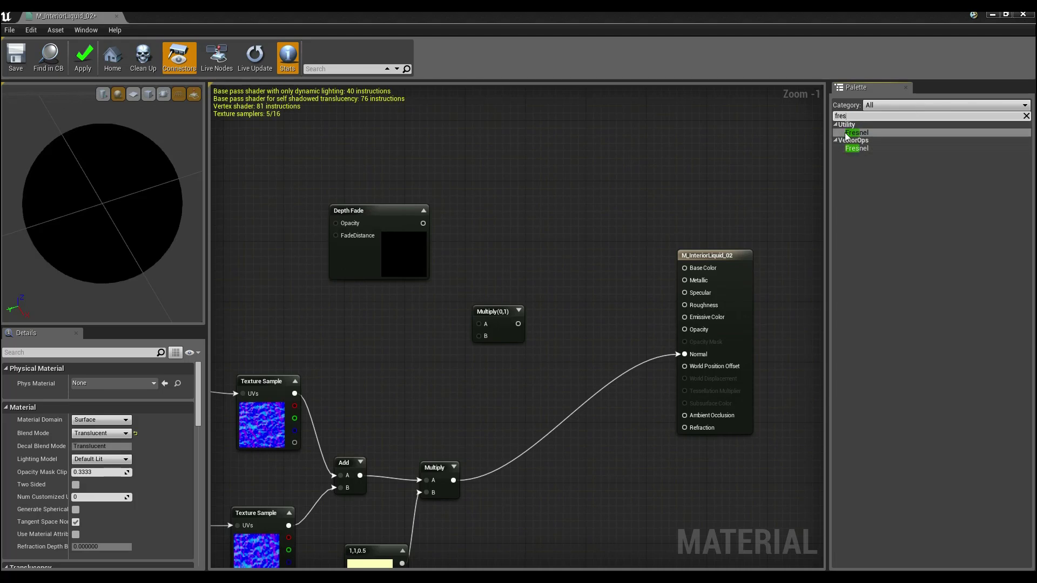
{"action": "left_click_drag", "start_coordinate": [847, 135], "coordinate": [306, 296]}
{"action": "right_click_drag", "start_coordinate": [419, 286], "coordinate": [444, 318]}
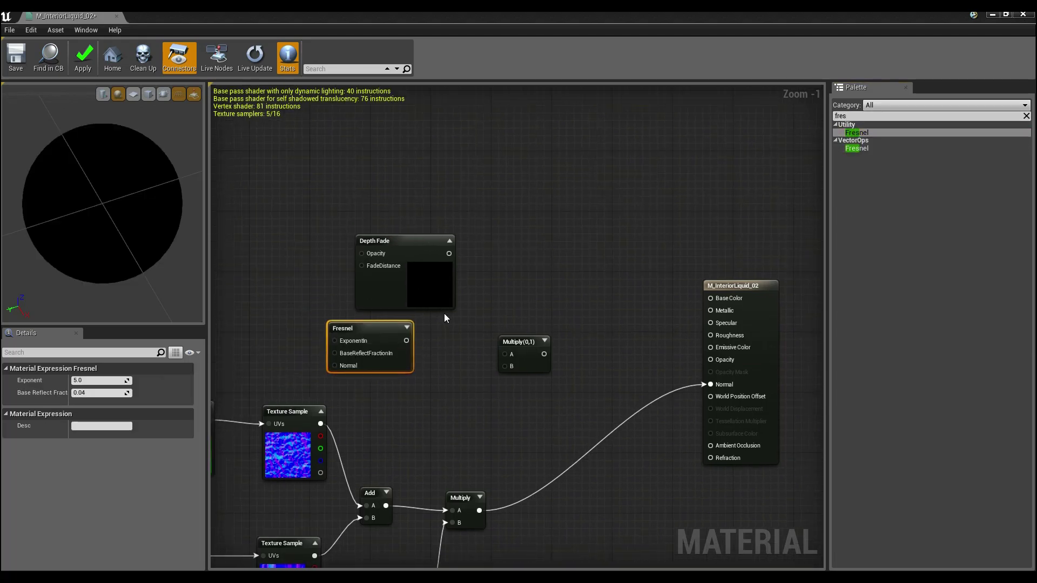
Preview the Fresnel node on the sphere and move the Depth Fade node up to make room
{"action": "right_click", "coordinate": [401, 344]}
{"action": "right_click", "coordinate": [397, 365]}
{"action": "left_click", "coordinate": [428, 373]}
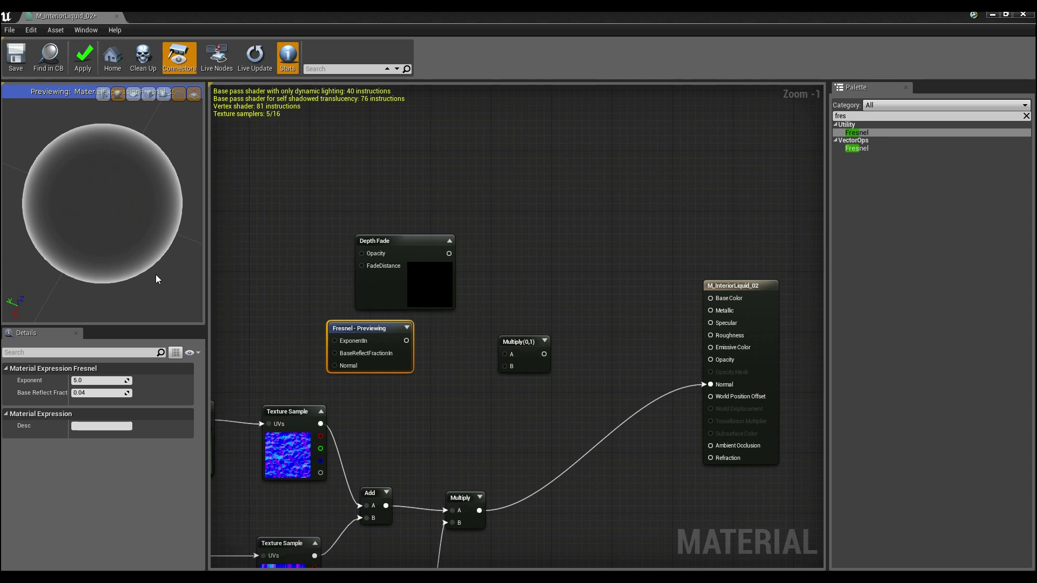
{"action": "left_click", "coordinate": [420, 221]}
{"action": "left_click_drag", "start_coordinate": [426, 250], "coordinate": [396, 212]}
{"action": "left_click", "coordinate": [450, 299]}
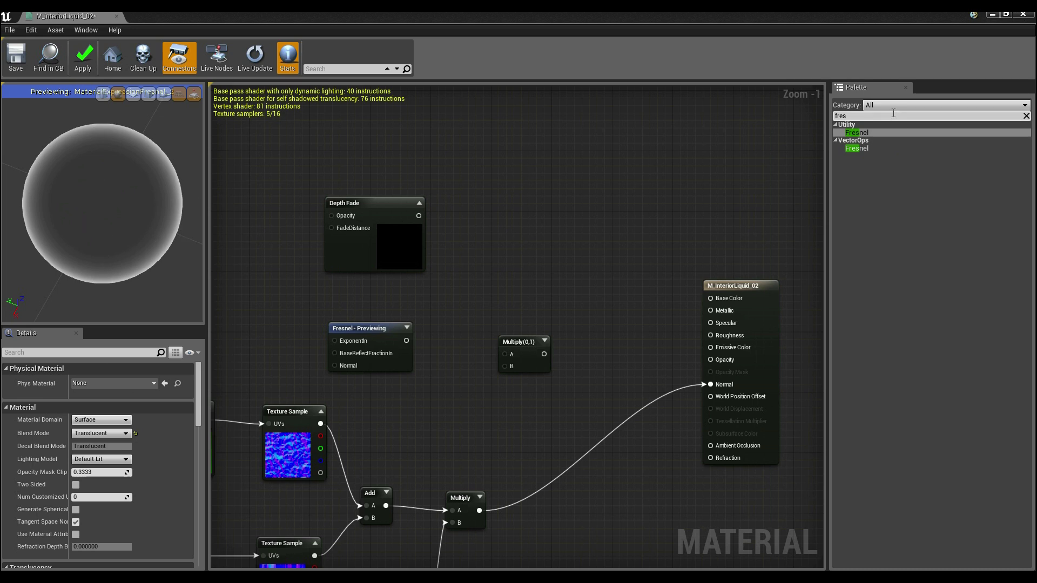
Add a OneMinus node after Fresnel, feeding its output into Multiply B and Depth Fade into Multiply A
{"action": "left_click", "coordinate": [877, 116]}
{"action": "type", "text": "one"}
{"action": "left_click_drag", "start_coordinate": [879, 150], "coordinate": [438, 349]}
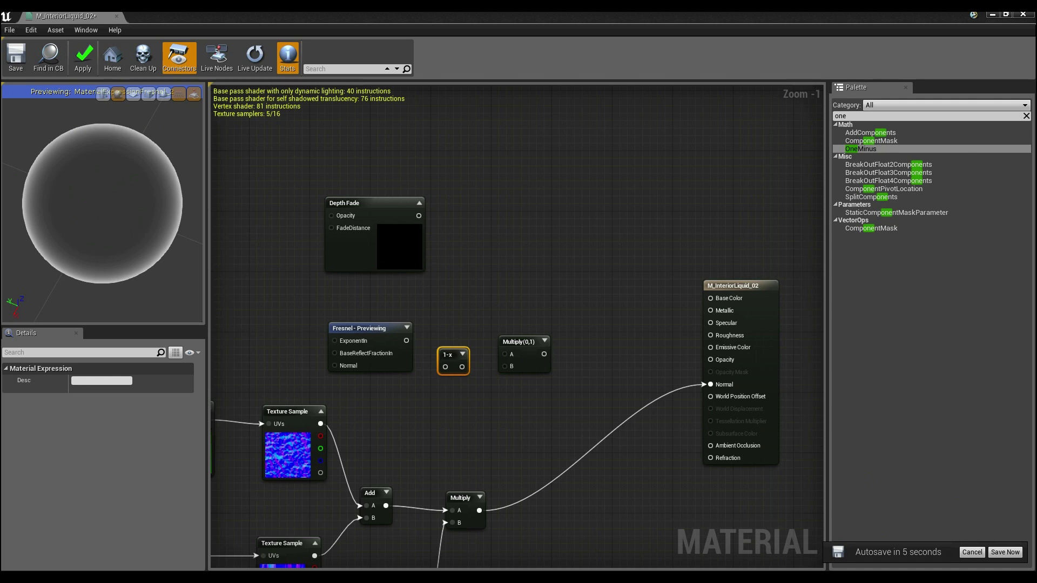
{"action": "left_click", "coordinate": [533, 276]}
{"action": "left_click_drag", "start_coordinate": [406, 340], "coordinate": [445, 367]}
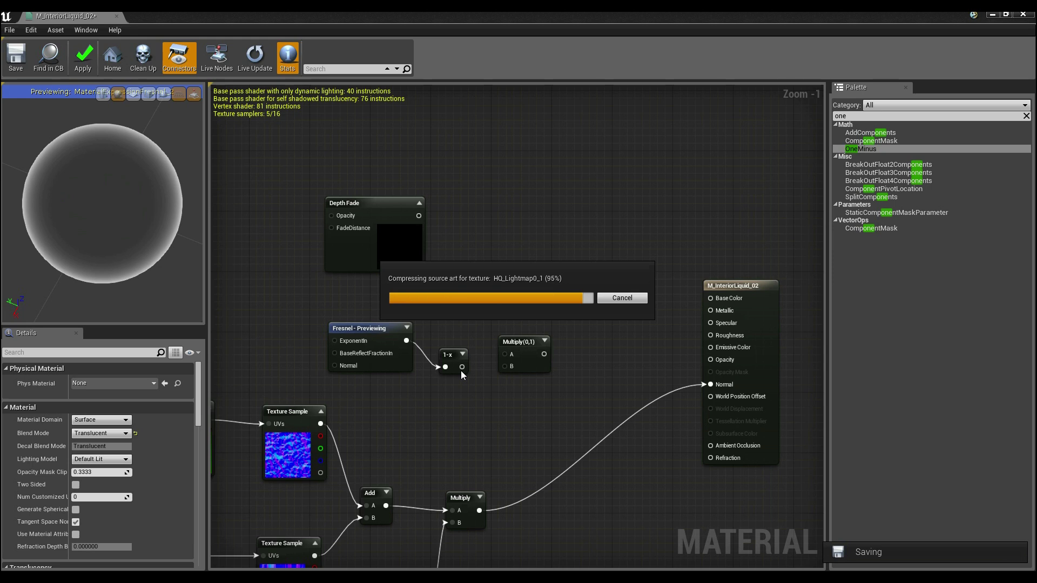
{"action": "left_click_drag", "start_coordinate": [463, 367], "coordinate": [419, 215]}
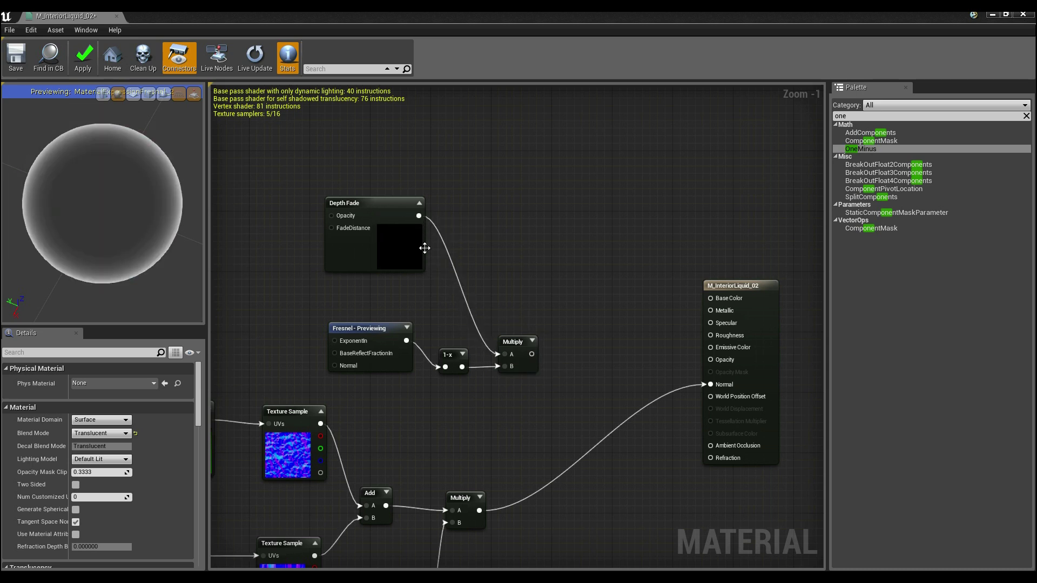
Stop previewing the Fresnel node and connect the new Multiply's output to the material's Opacity
{"action": "right_click", "coordinate": [398, 351]}
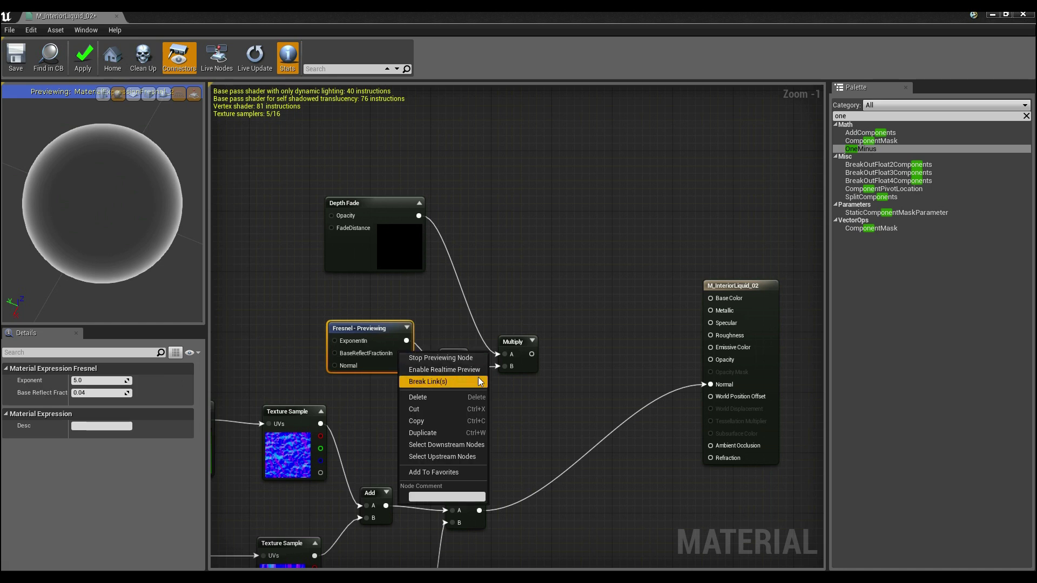
{"action": "left_click", "coordinate": [460, 361]}
{"action": "left_click", "coordinate": [526, 364]}
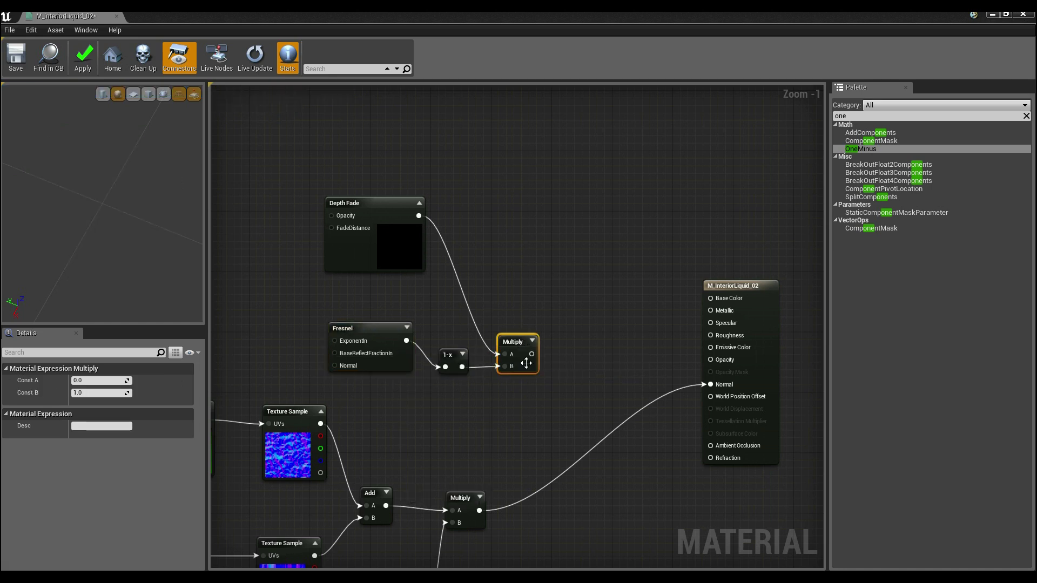
{"action": "right_click_drag", "start_coordinate": [563, 307], "coordinate": [539, 285]}
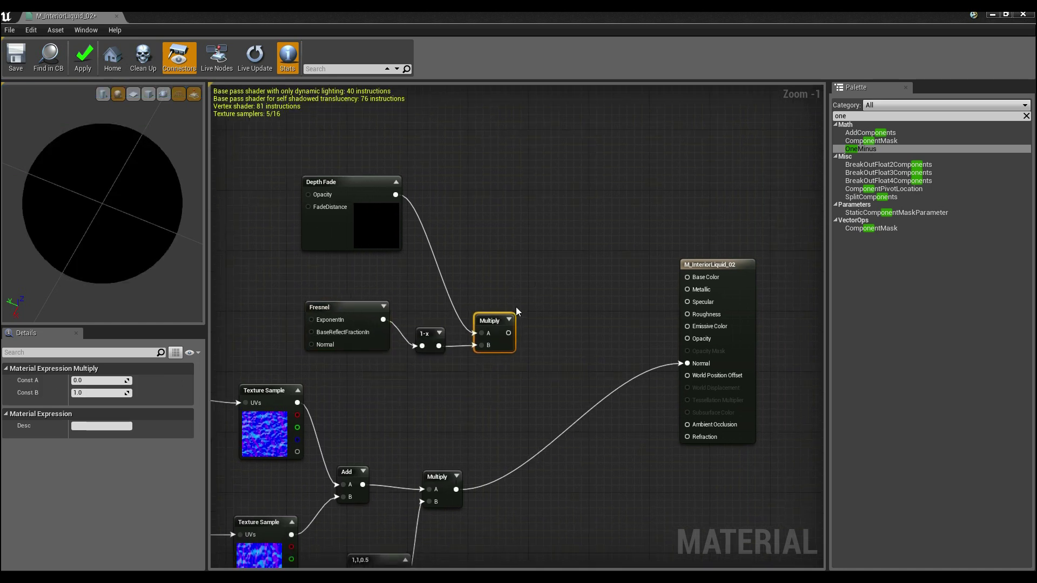
{"action": "left_click_drag", "start_coordinate": [508, 333], "coordinate": [685, 339]}
{"action": "left_click_drag", "start_coordinate": [96, 219], "coordinate": [97, 167]}
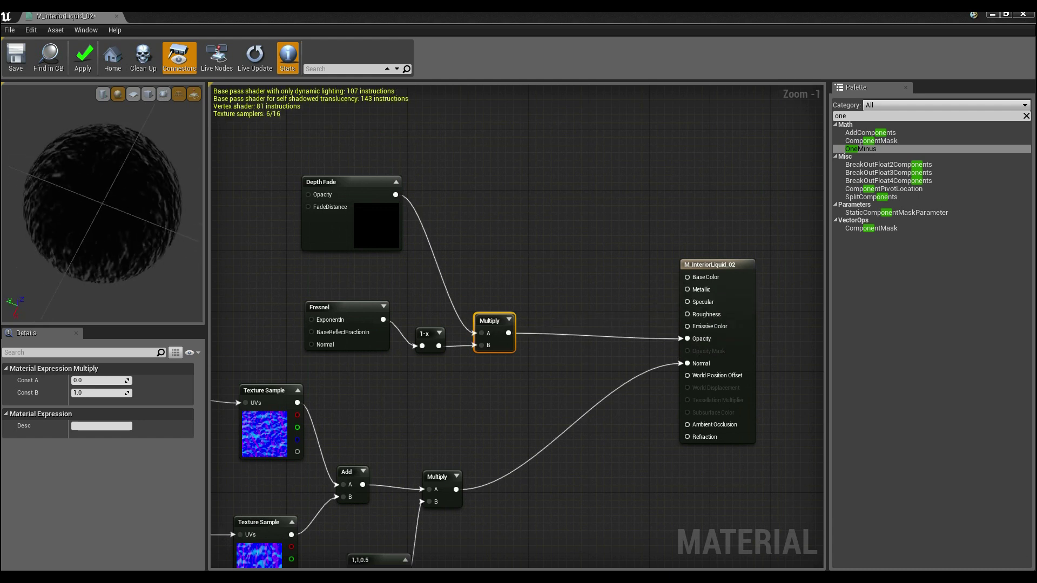
Uncover the level viewport, apply the material and inspect the translucent liquid around the walls and stairs
{"action": "left_click_drag", "start_coordinate": [394, 16], "coordinate": [736, 117]}
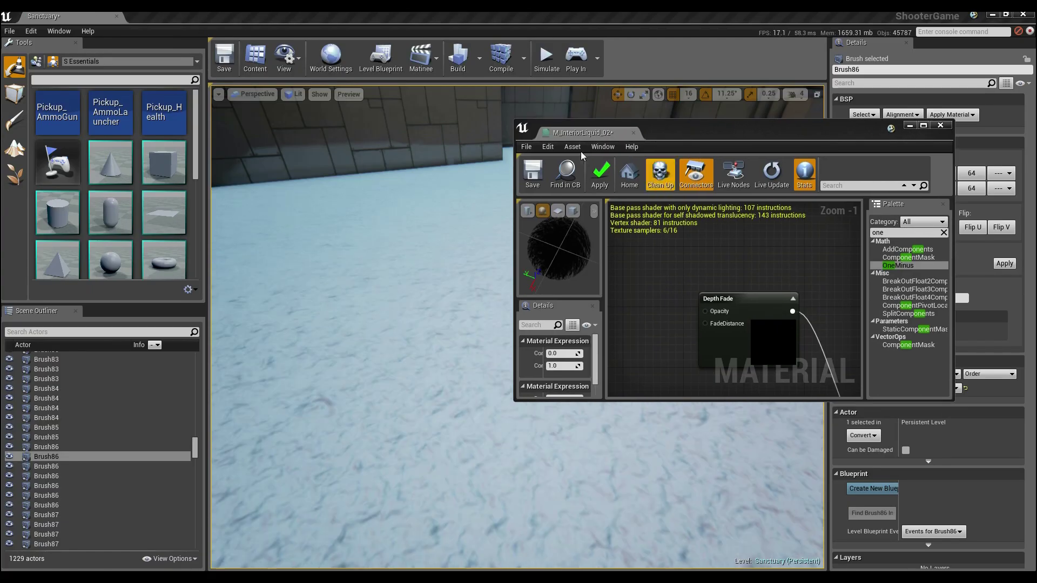
{"action": "left_click", "coordinate": [608, 178]}
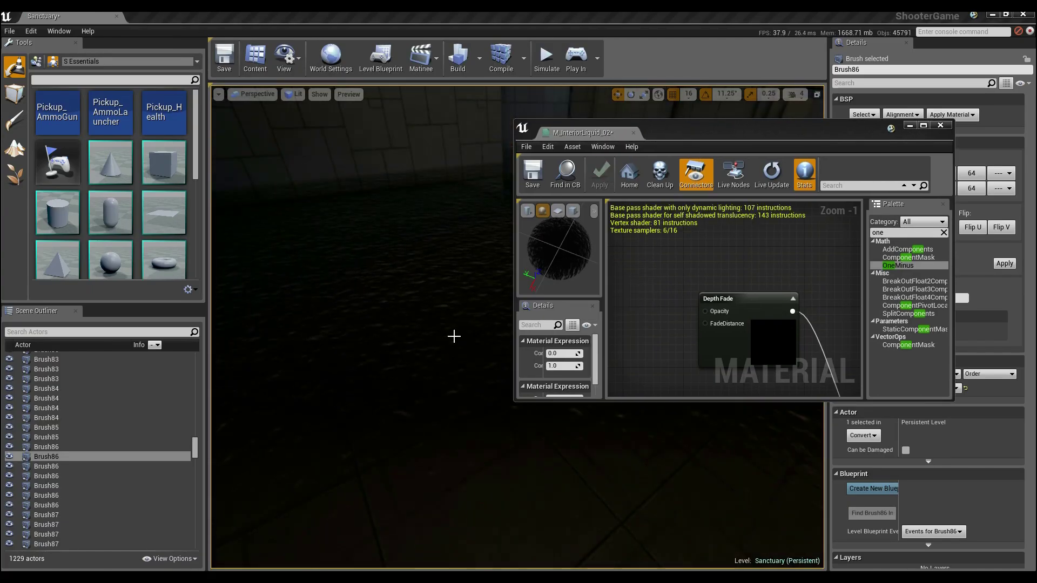
{"action": "right_click_drag", "start_coordinate": [454, 336], "coordinate": [621, 305]}
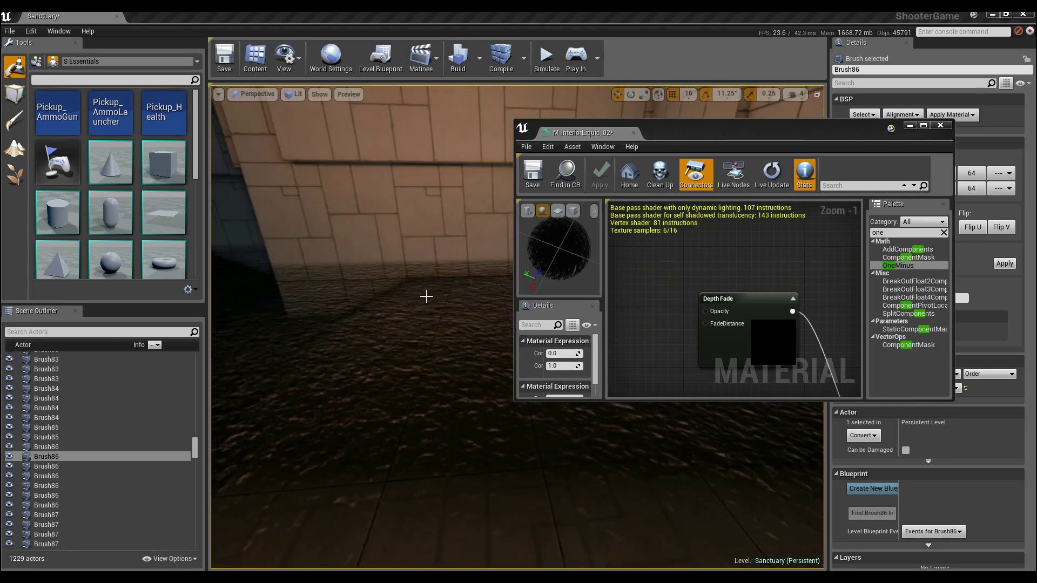
{"action": "right_click_drag", "start_coordinate": [438, 372], "coordinate": [474, 396]}
{"action": "scroll", "coordinate": [473, 396], "scroll_direction": "down", "scroll_amount": 5}
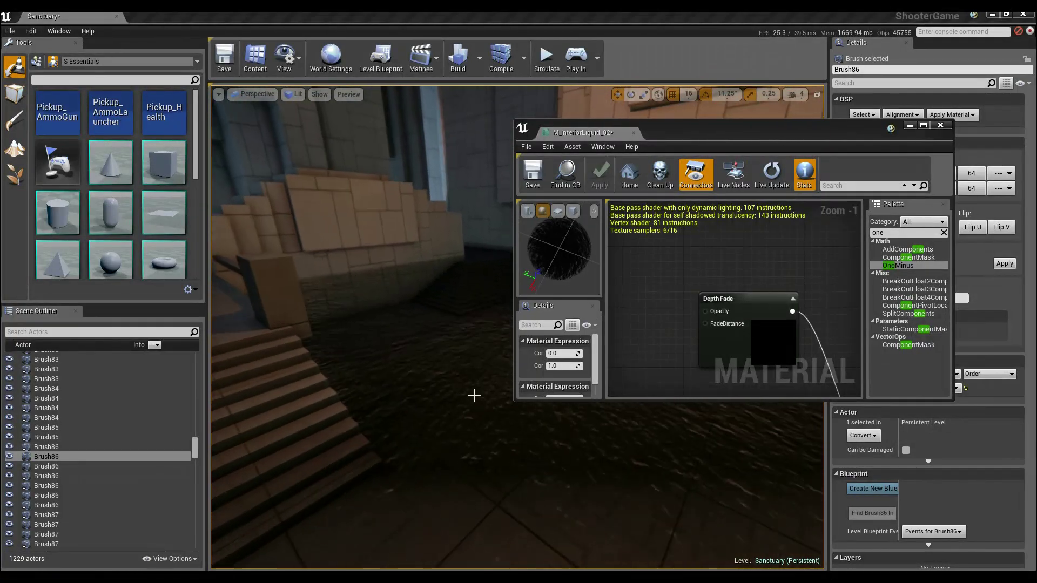
Return to the full material graph and place another Multiply node in the free area below the Normal connection
{"action": "double_click", "coordinate": [793, 127]}
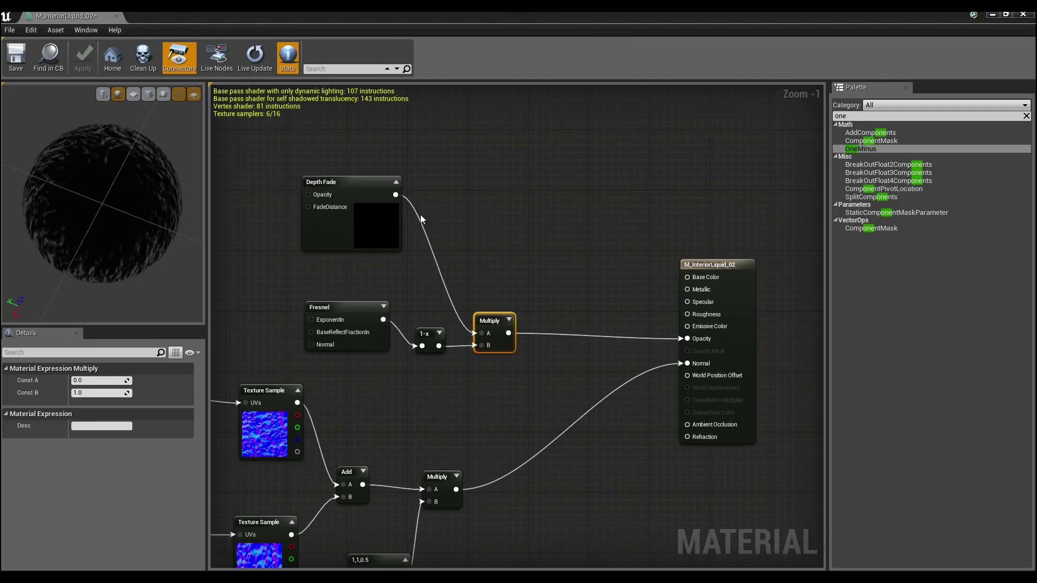
{"action": "left_click", "coordinate": [482, 257]}
{"action": "right_click_drag", "start_coordinate": [491, 246], "coordinate": [546, 200]}
{"action": "left_click", "coordinate": [440, 172]}
{"action": "left_click", "coordinate": [493, 355]}
{"action": "right_click_drag", "start_coordinate": [541, 356], "coordinate": [509, 330]}
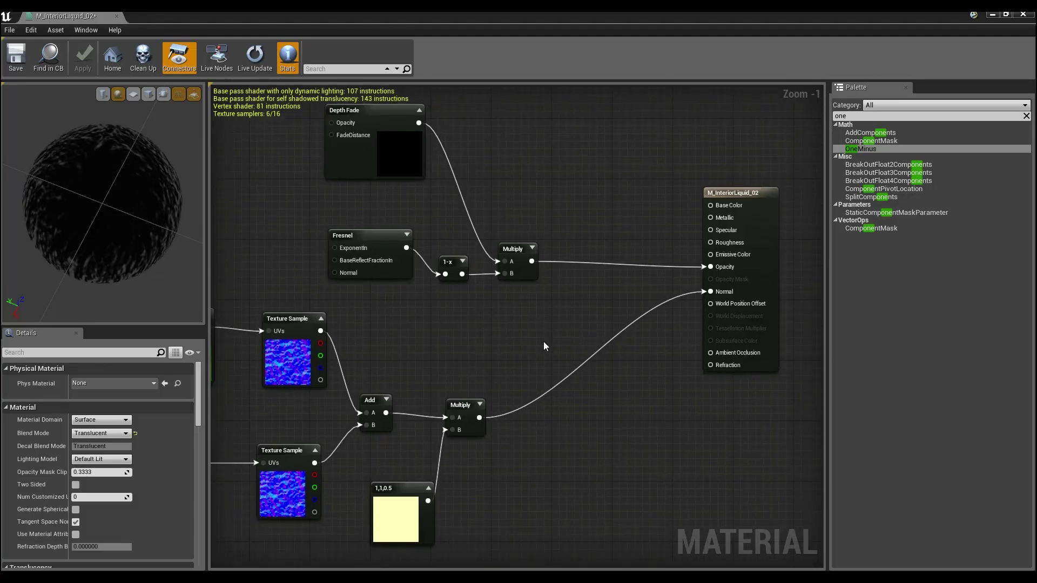
{"action": "right_click_drag", "start_coordinate": [603, 374], "coordinate": [586, 402]}
{"action": "right_click_drag", "start_coordinate": [460, 340], "coordinate": [497, 351]}
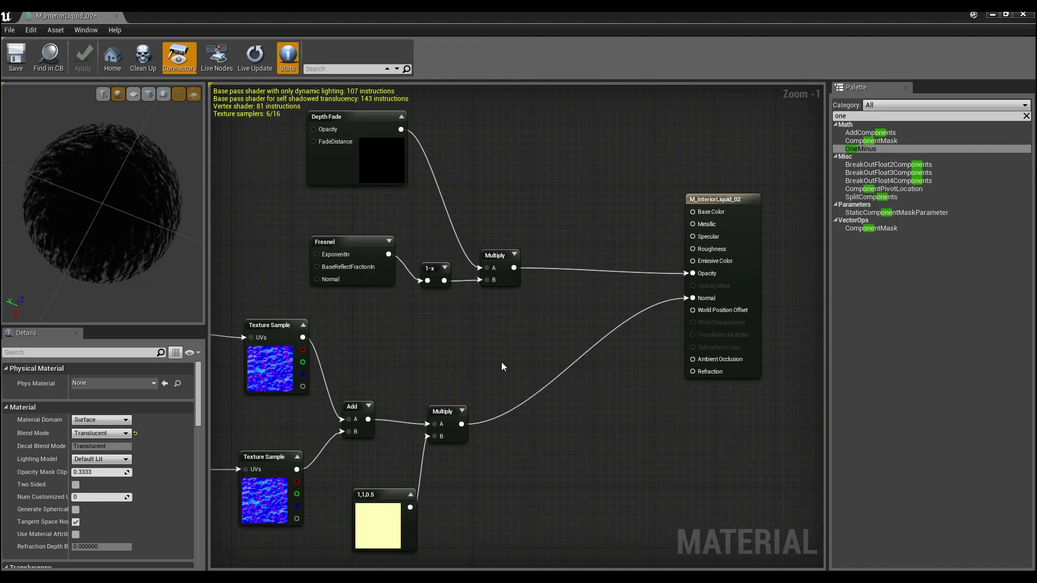
{"action": "left_click", "coordinate": [502, 360]}
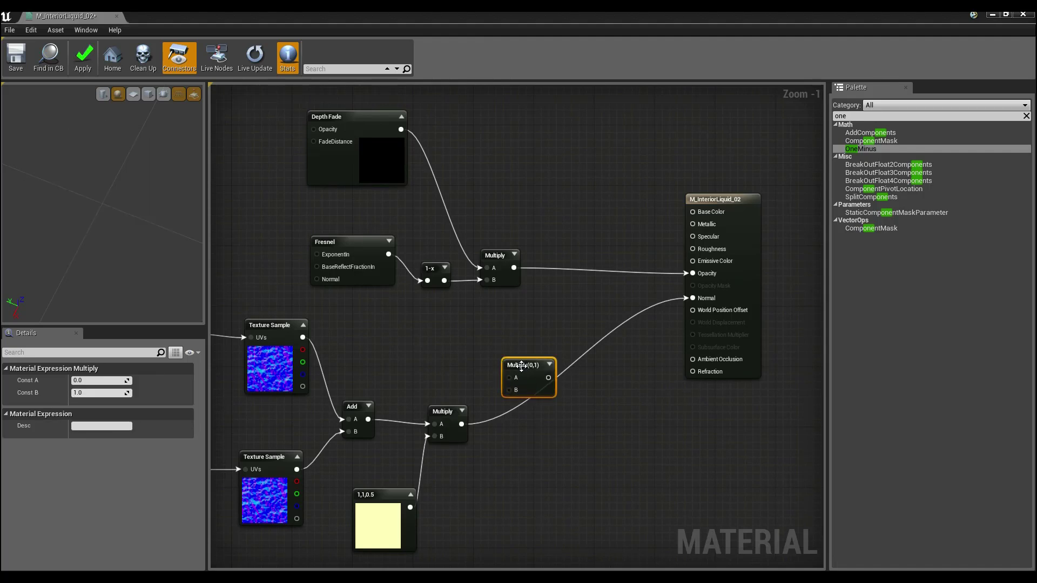
{"action": "right_click_drag", "start_coordinate": [549, 325], "coordinate": [536, 286]}
{"action": "left_click_drag", "start_coordinate": [524, 327], "coordinate": [585, 385]}
{"action": "left_click", "coordinate": [467, 427]}
{"action": "left_click", "coordinate": [527, 405]}
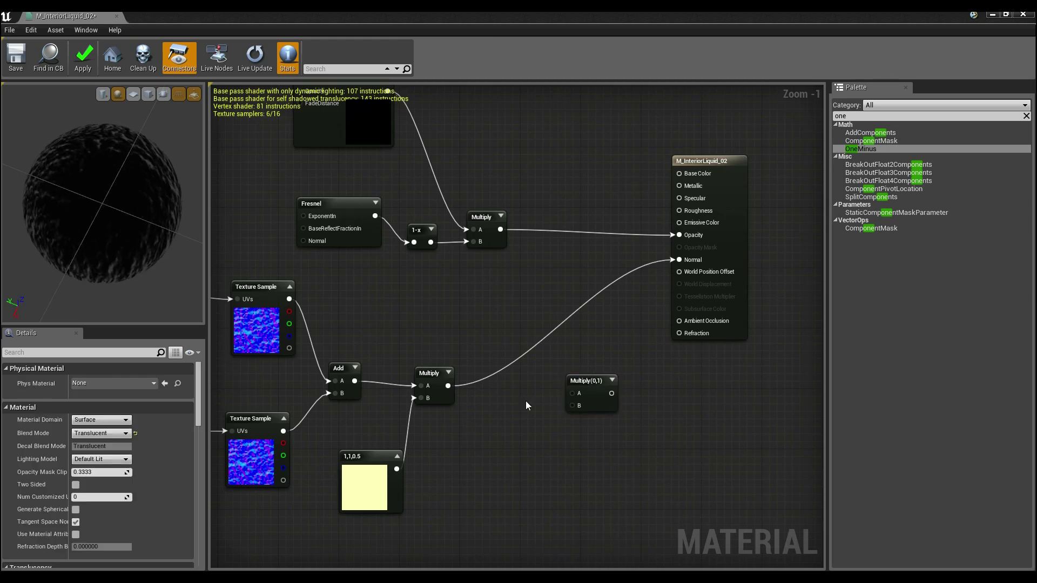
Create a scalar parameter named RefractionAmount beside the unconnected Multiply node and set its default value to 2
{"action": "right_click_drag", "start_coordinate": [526, 401], "coordinate": [500, 402]}
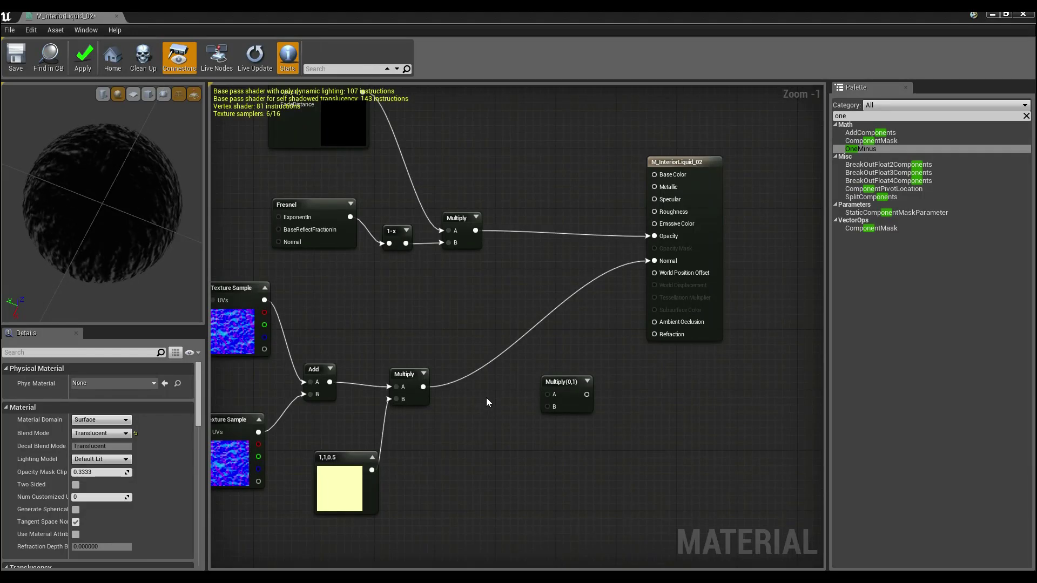
{"action": "key", "text": "s"}
{"action": "left_click", "coordinate": [486, 398]}
{"action": "type", "text": "RefractionAmount"}
{"action": "key", "text": "Return"}
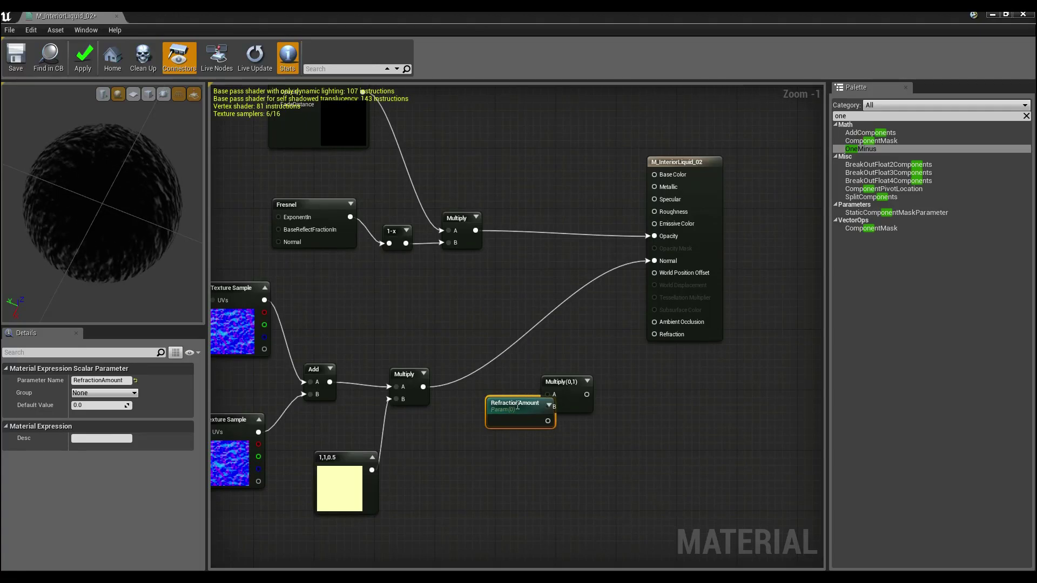
{"action": "left_click_drag", "start_coordinate": [520, 427], "coordinate": [490, 428]}
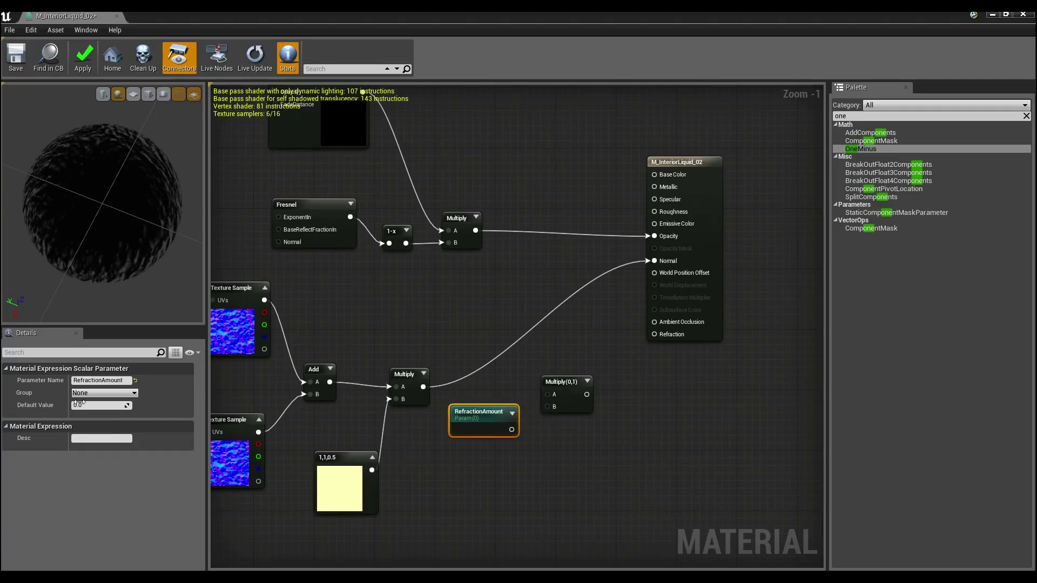
{"action": "type", "text": "2"}
{"action": "key", "text": "Return"}
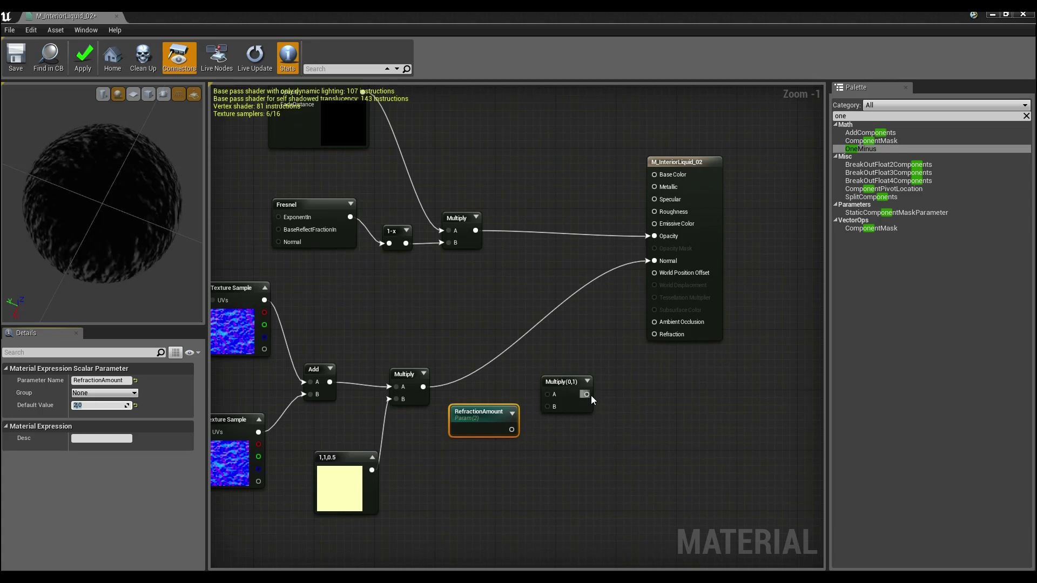
{"action": "right_click_drag", "start_coordinate": [381, 183], "coordinate": [400, 203]}
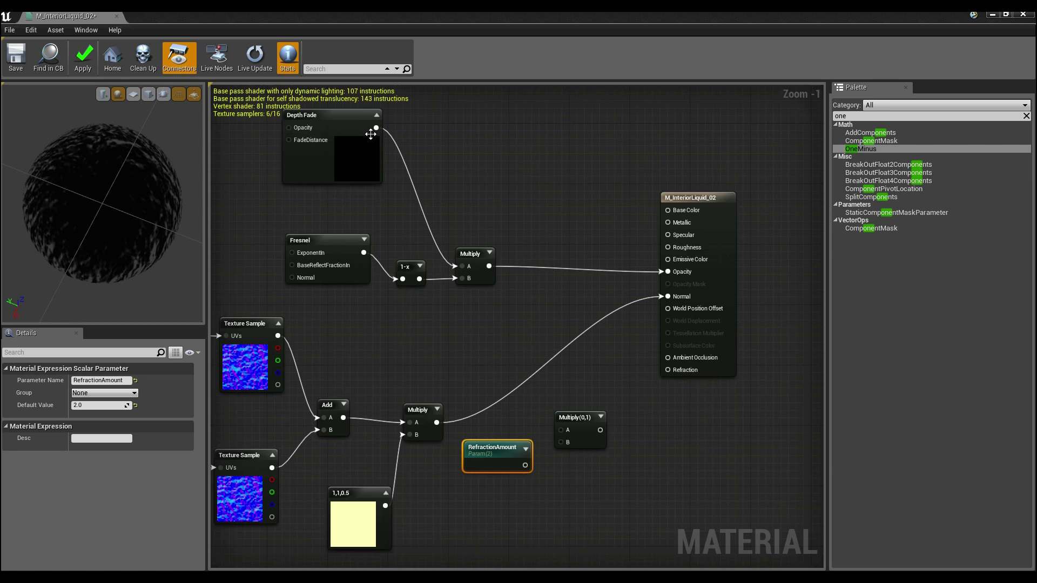
Connect Depth Fade and RefractionAmount to the unconnected Multiply node's A and B inputs, and feed its output to the material's Refraction
{"action": "left_click_drag", "start_coordinate": [376, 129], "coordinate": [525, 465]}
{"action": "right_click_drag", "start_coordinate": [643, 446], "coordinate": [591, 471]}
{"action": "left_click_drag", "start_coordinate": [535, 458], "coordinate": [616, 397]}
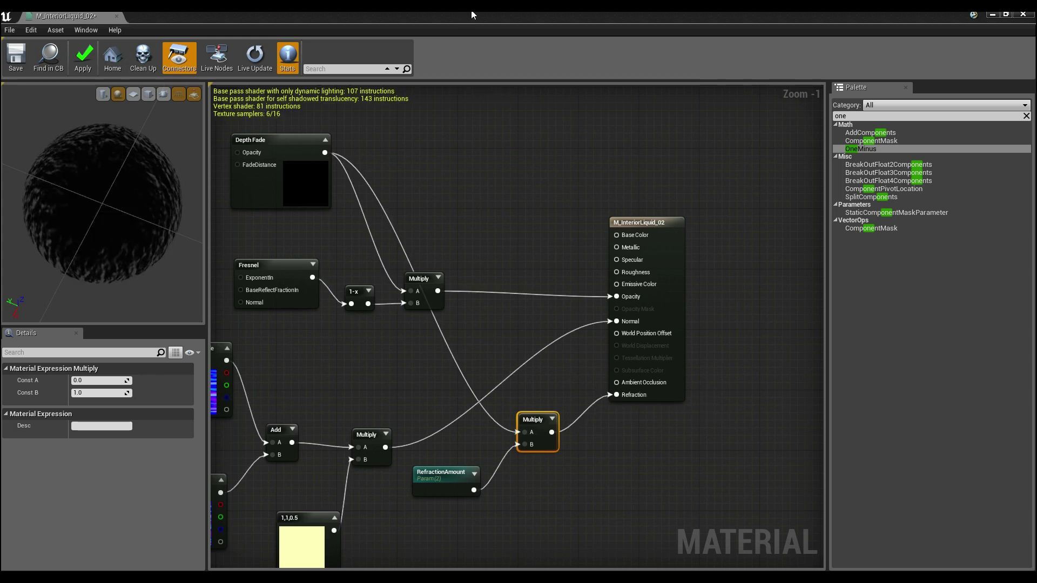
Uncover the level viewport, apply the material and inspect the liquid's refraction near the walls and across the floor
{"action": "left_click_drag", "start_coordinate": [473, 14], "coordinate": [722, 133]}
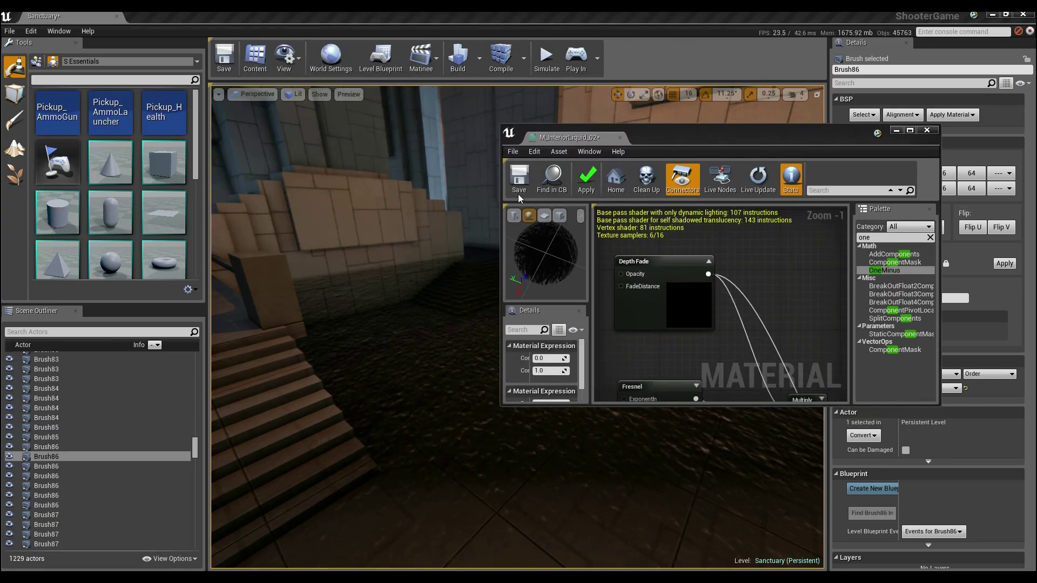
{"action": "left_click", "coordinate": [586, 178]}
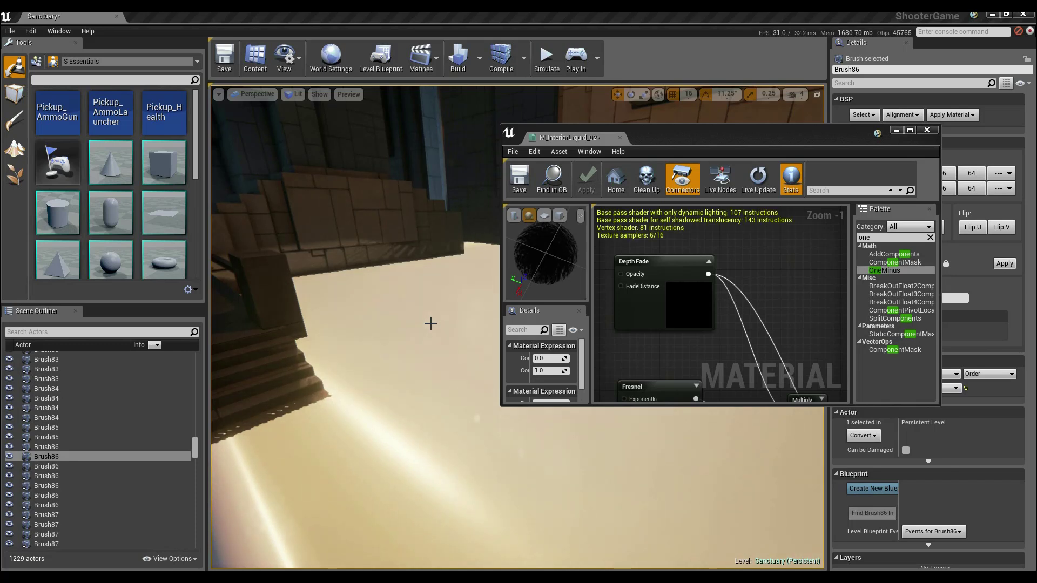
{"action": "right_click_drag", "start_coordinate": [430, 324], "coordinate": [515, 354]}
{"action": "right_click_drag", "start_coordinate": [435, 327], "coordinate": [475, 328]}
{"action": "key", "text": "w"}
{"action": "right_click_drag", "start_coordinate": [332, 328], "coordinate": [333, 294]}
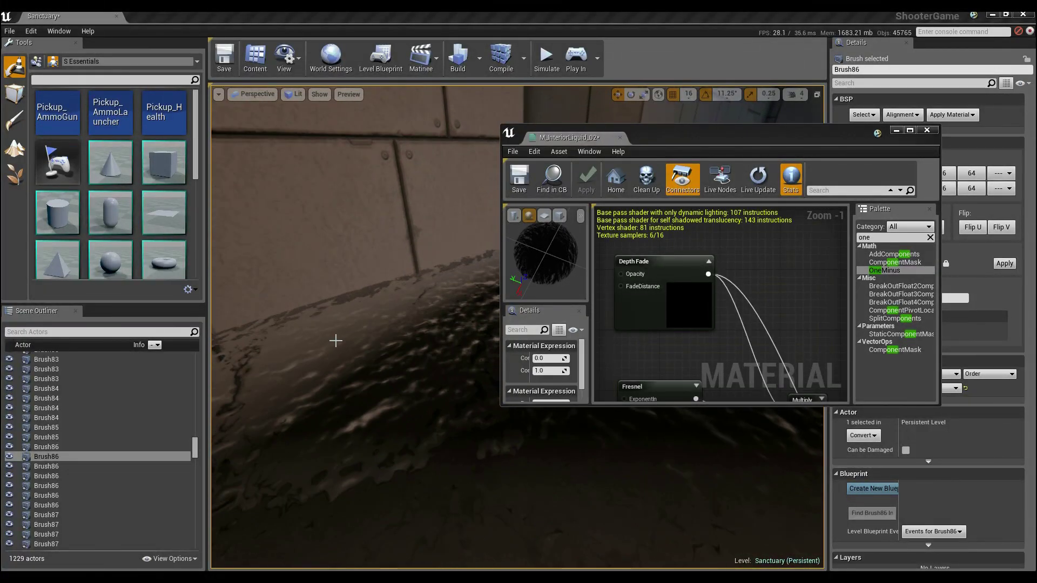
{"action": "right_click_drag", "start_coordinate": [424, 349], "coordinate": [726, 328]}
{"action": "left_click_drag", "start_coordinate": [787, 130], "coordinate": [559, 436]}
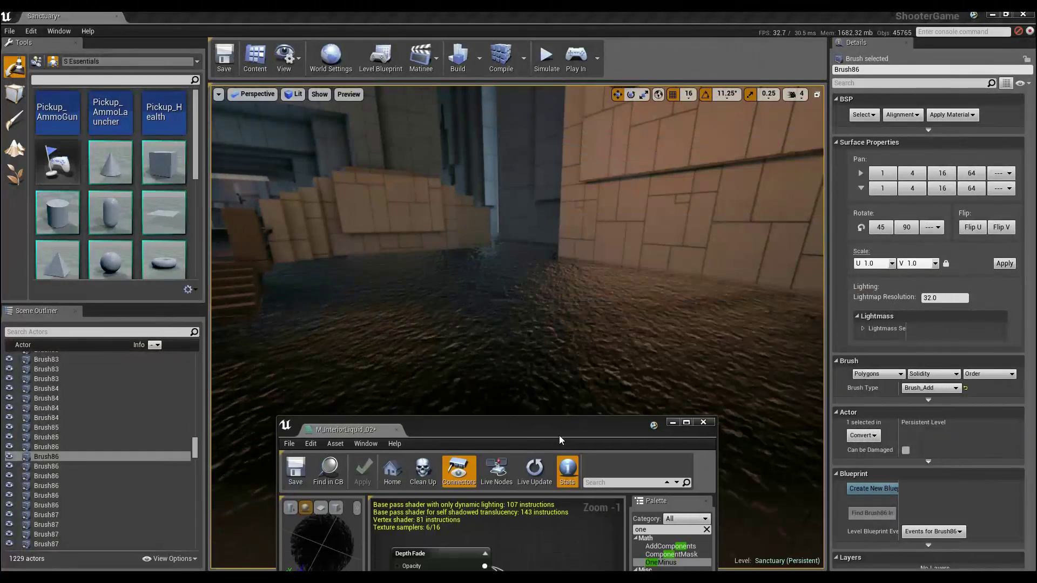
{"action": "right_click_drag", "start_coordinate": [583, 275], "coordinate": [551, 259]}
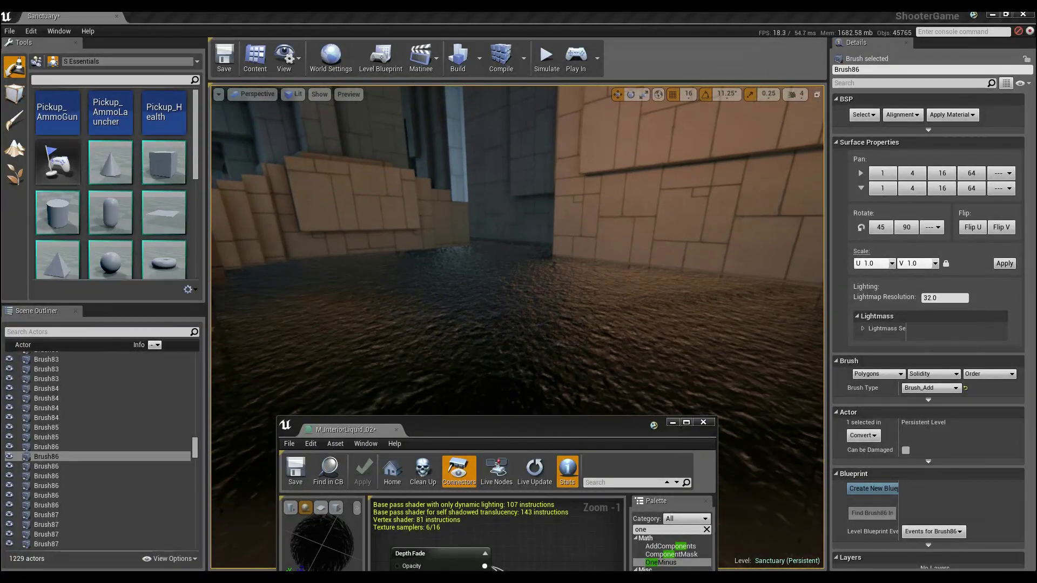
Return to the full material graph and rearrange the node network and main material node with more space between them
{"action": "left_click_drag", "start_coordinate": [594, 429], "coordinate": [603, 2]}
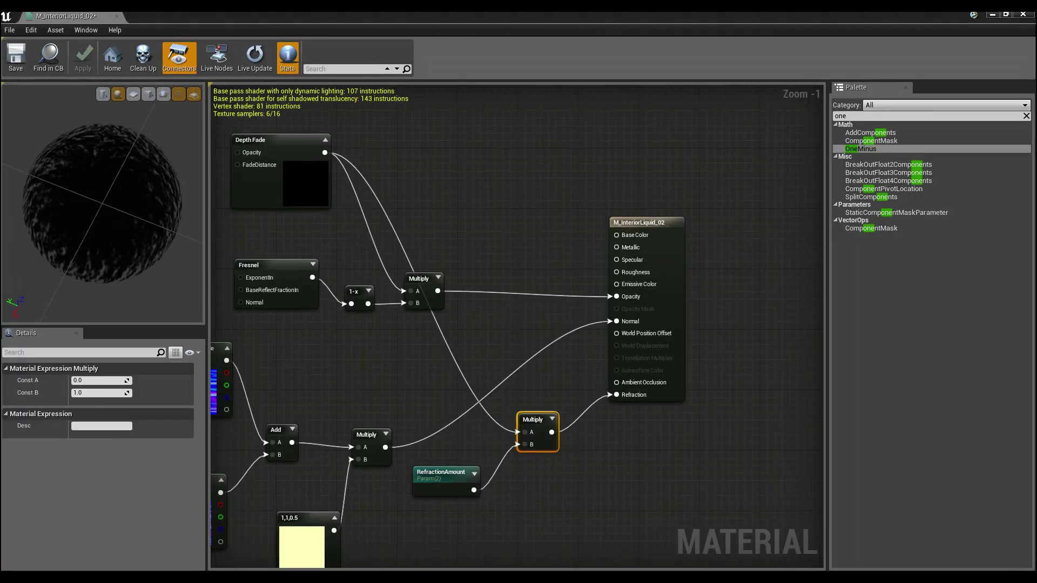
{"action": "right_click_drag", "start_coordinate": [468, 166], "coordinate": [649, 356]}
{"action": "scroll", "coordinate": [570, 312], "scroll_direction": "up", "scroll_amount": 1}
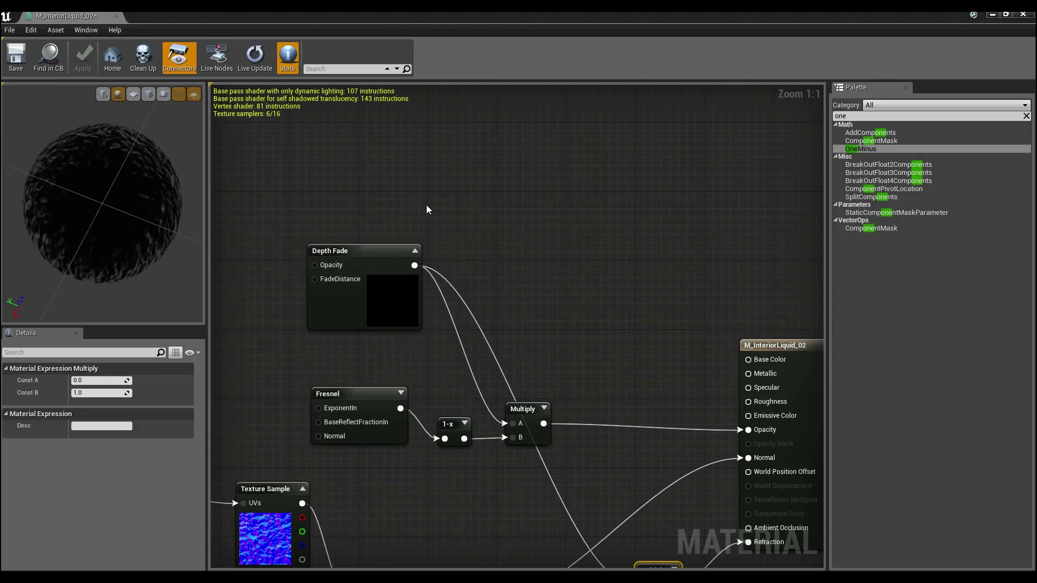
{"action": "right_click_drag", "start_coordinate": [412, 283], "coordinate": [412, 234]}
{"action": "scroll", "coordinate": [412, 234], "scroll_direction": "down", "scroll_amount": 2}
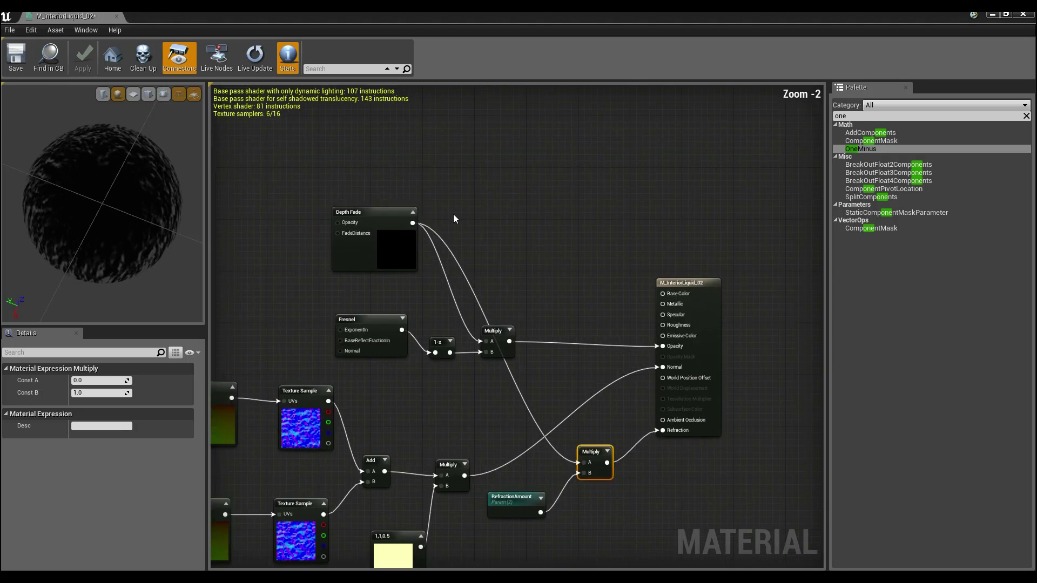
{"action": "right_click_drag", "start_coordinate": [550, 242], "coordinate": [598, 132]}
{"action": "scroll", "coordinate": [596, 167], "scroll_direction": "down", "scroll_amount": 1}
{"action": "scroll", "coordinate": [599, 211], "scroll_direction": "down", "scroll_amount": 2}
{"action": "left_click_drag", "start_coordinate": [646, 146], "coordinate": [264, 380]}
{"action": "left_click_drag", "start_coordinate": [306, 305], "coordinate": [287, 343]}
{"action": "left_click", "coordinate": [664, 326]}
{"action": "left_click", "coordinate": [639, 306]}
{"action": "left_click_drag", "start_coordinate": [641, 307], "coordinate": [637, 337]}
Create a vector parameter named DarkColour in the free area above the Depth Fade node
{"action": "right_click_drag", "start_coordinate": [592, 218], "coordinate": [559, 388]}
{"action": "left_click", "coordinate": [582, 290]}
{"action": "scroll", "coordinate": [582, 289], "scroll_direction": "up", "scroll_amount": 1}
{"action": "scroll", "coordinate": [546, 331], "scroll_direction": "up", "scroll_amount": 2}
{"action": "right_click_drag", "start_coordinate": [544, 330], "coordinate": [601, 397]}
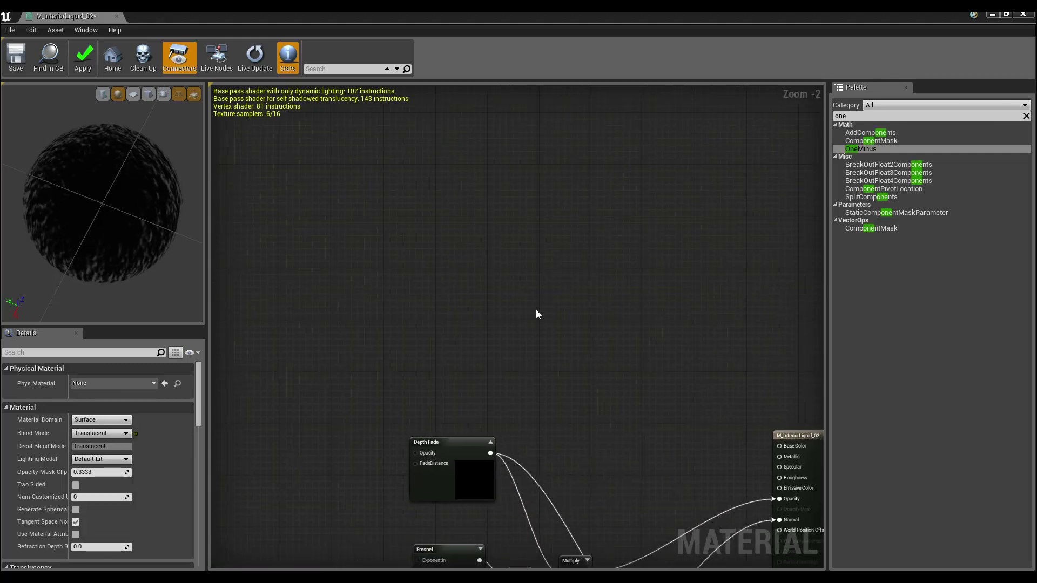
{"action": "left_click", "coordinate": [348, 199]}
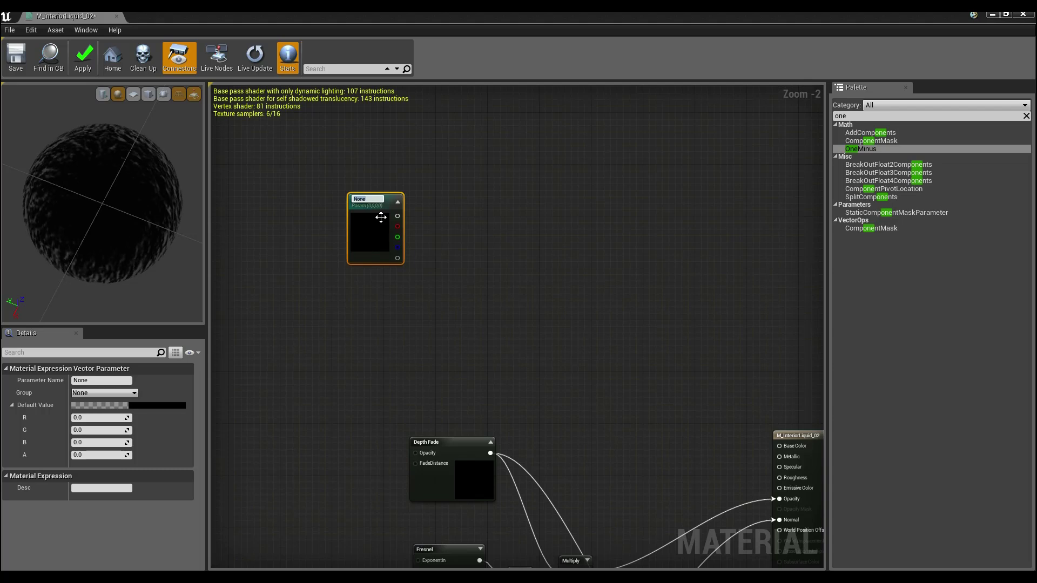
{"action": "type", "text": "DarkColour"}
{"action": "key", "text": "Return"}
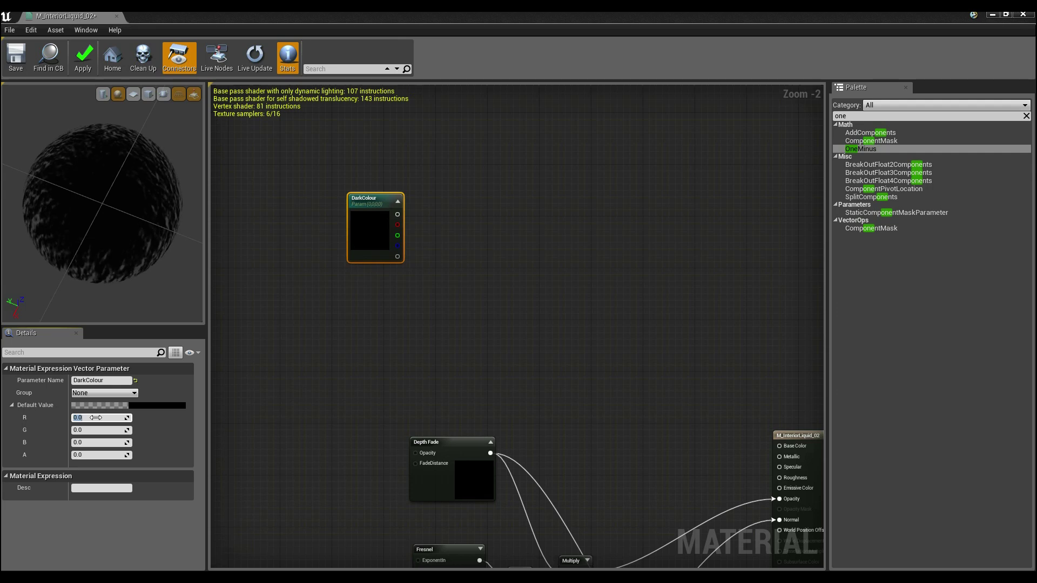
Set DarkColour's default value to R 0.015, G 0.03 and B 0.06
{"action": "key", "text": "Return"}
{"action": "left_click", "coordinate": [105, 432]}
{"action": "type", "text": "0"}
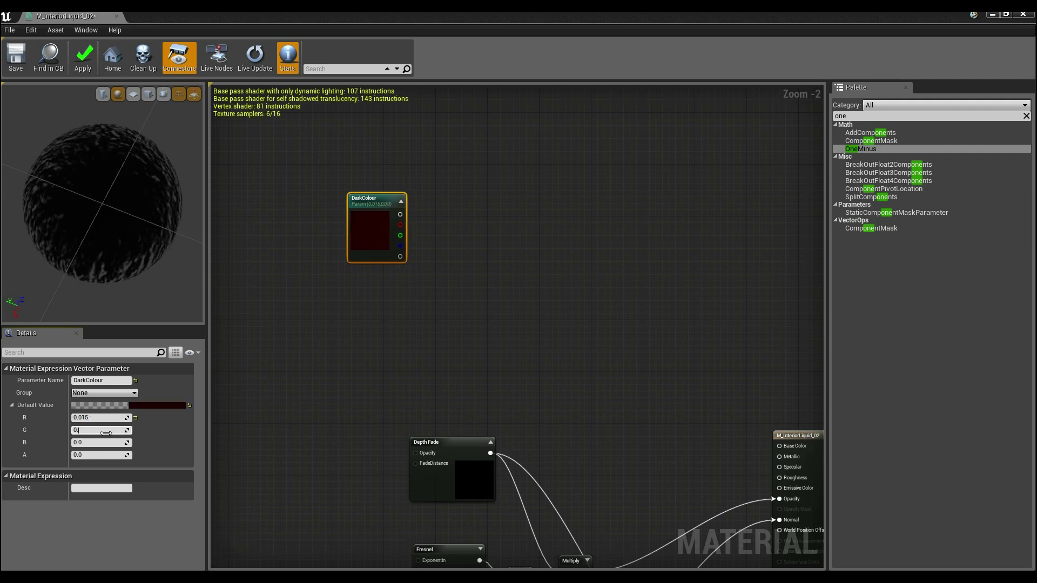
{"action": "key", "text": "Return"}
{"action": "left_click", "coordinate": [96, 442]}
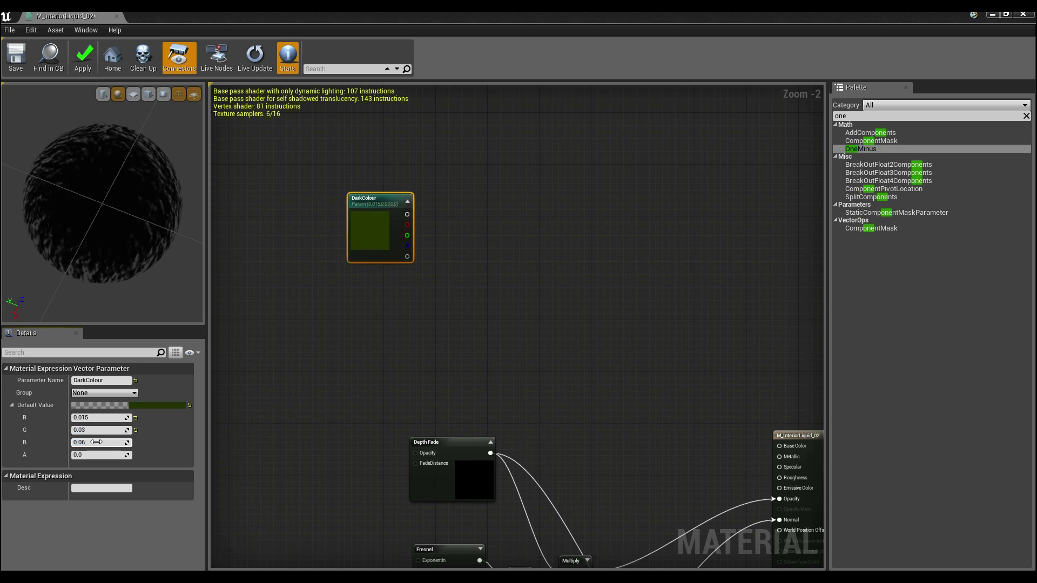
{"action": "key", "text": "Return"}
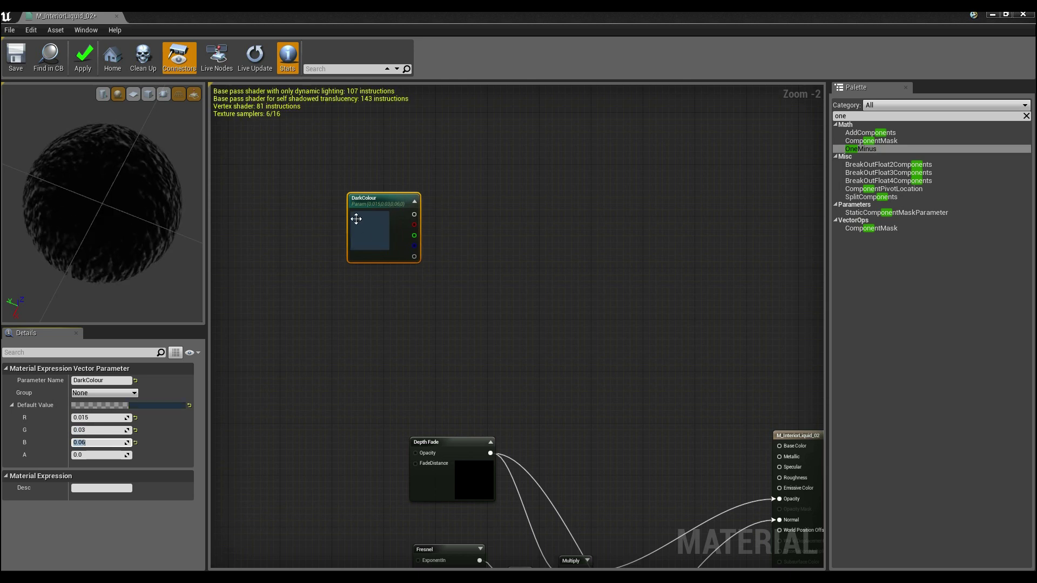
{"action": "left_click", "coordinate": [392, 321]}
Create a vector parameter named LightColour and position it directly below DarkColour
{"action": "right_click_drag", "start_coordinate": [393, 322], "coordinate": [375, 274]}
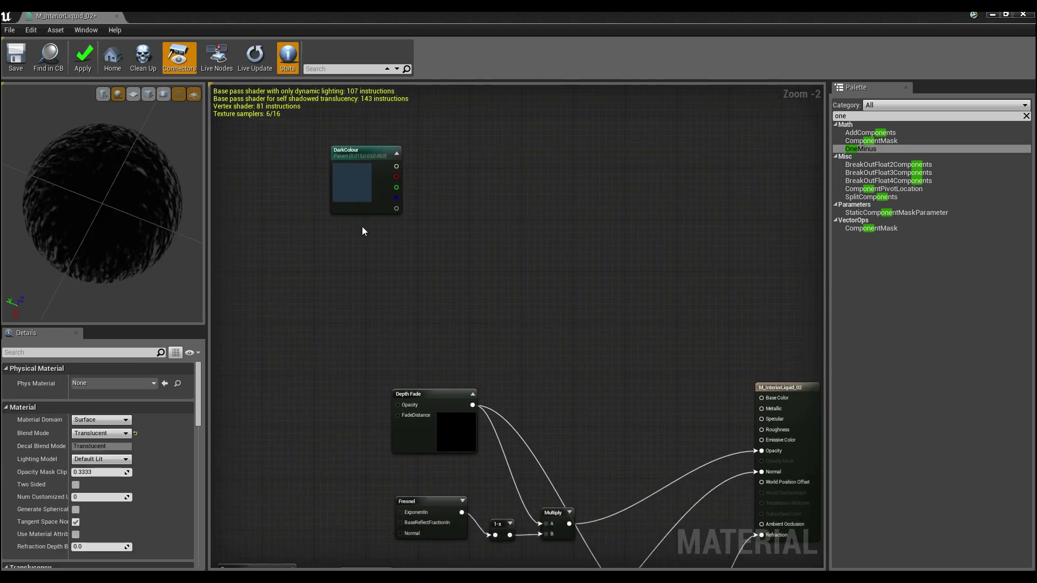
{"action": "left_click", "coordinate": [348, 255]}
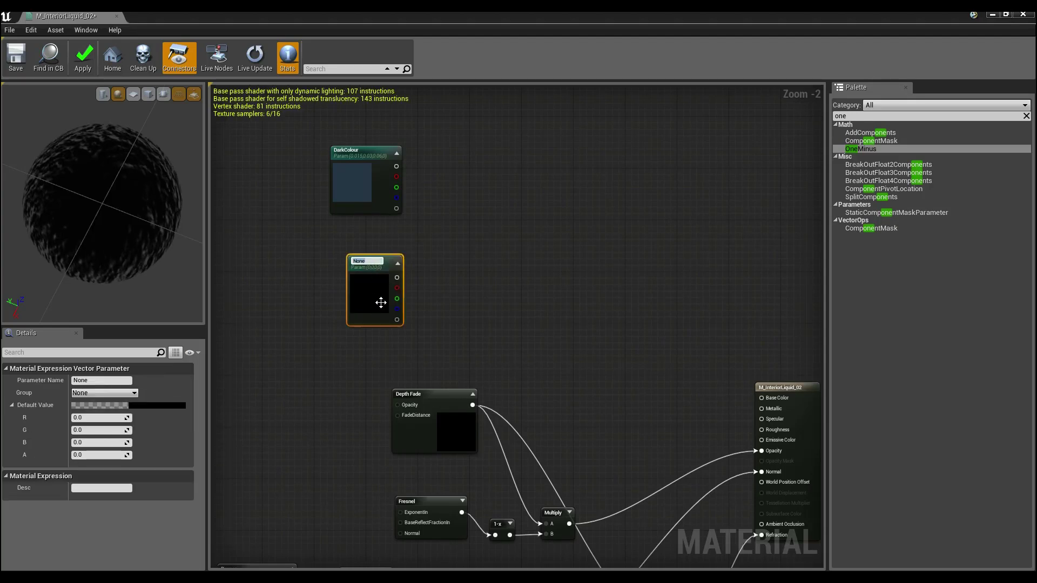
{"action": "type", "text": "LightColour"}
{"action": "key", "text": "Return"}
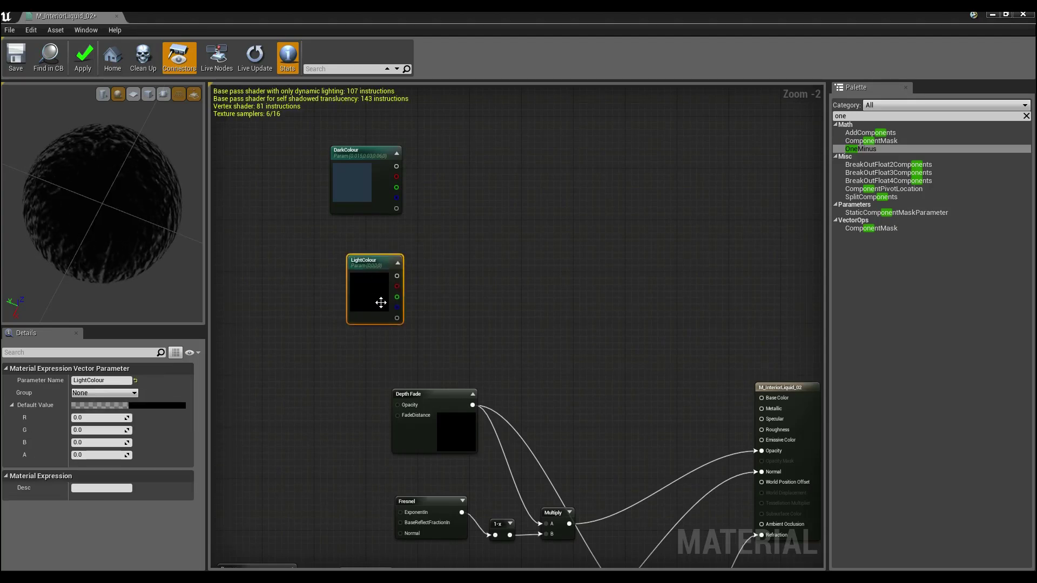
{"action": "left_click_drag", "start_coordinate": [383, 299], "coordinate": [375, 271]}
Set LightColour's default value to R 0.2, G 0.45 and B 0.5
{"action": "left_click", "coordinate": [115, 417]}
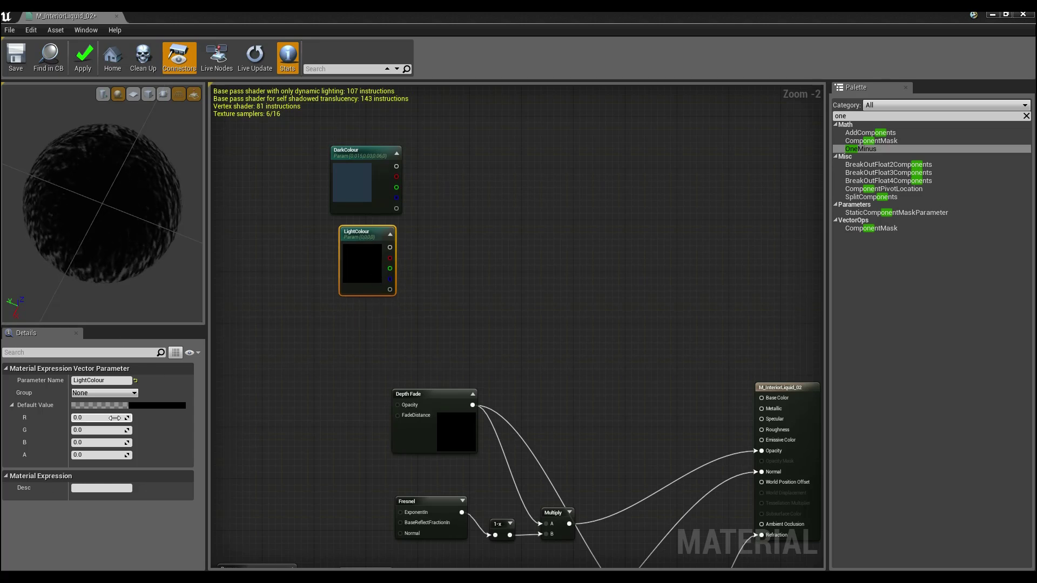
{"action": "type", "text": "0.2"}
{"action": "key", "text": "Return"}
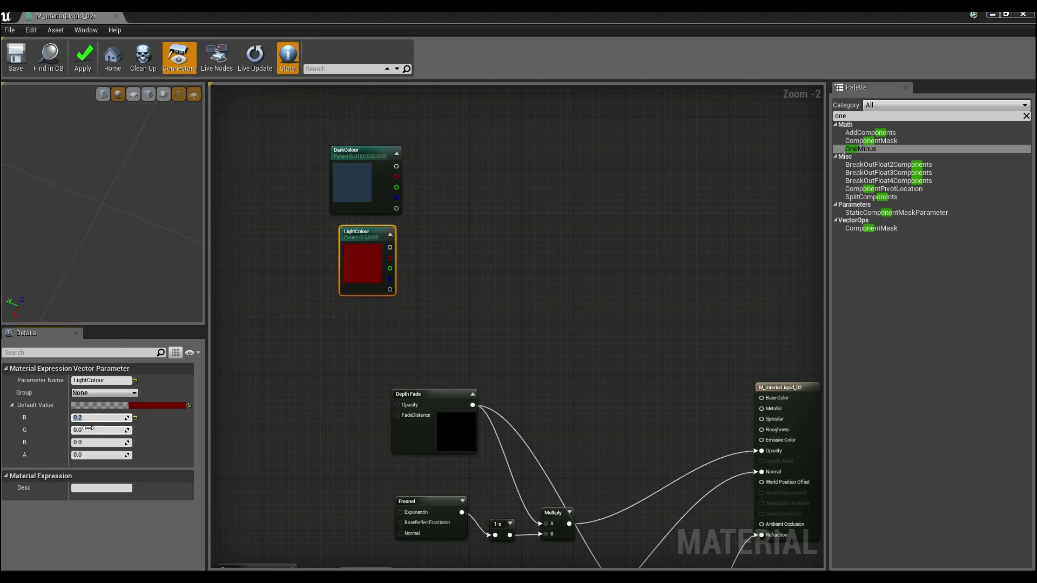
{"action": "left_click", "coordinate": [88, 428]}
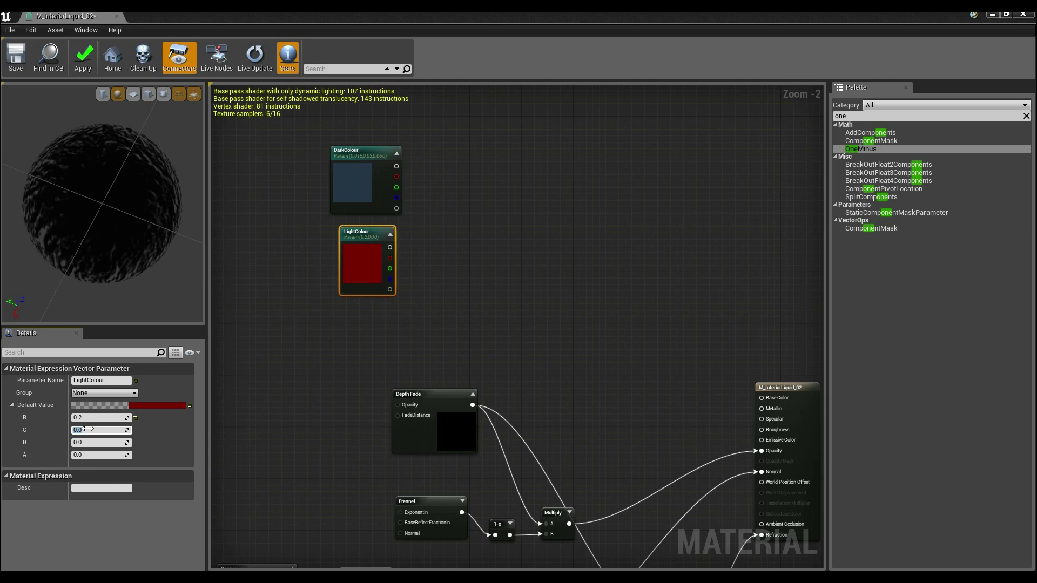
{"action": "key", "text": "Return"}
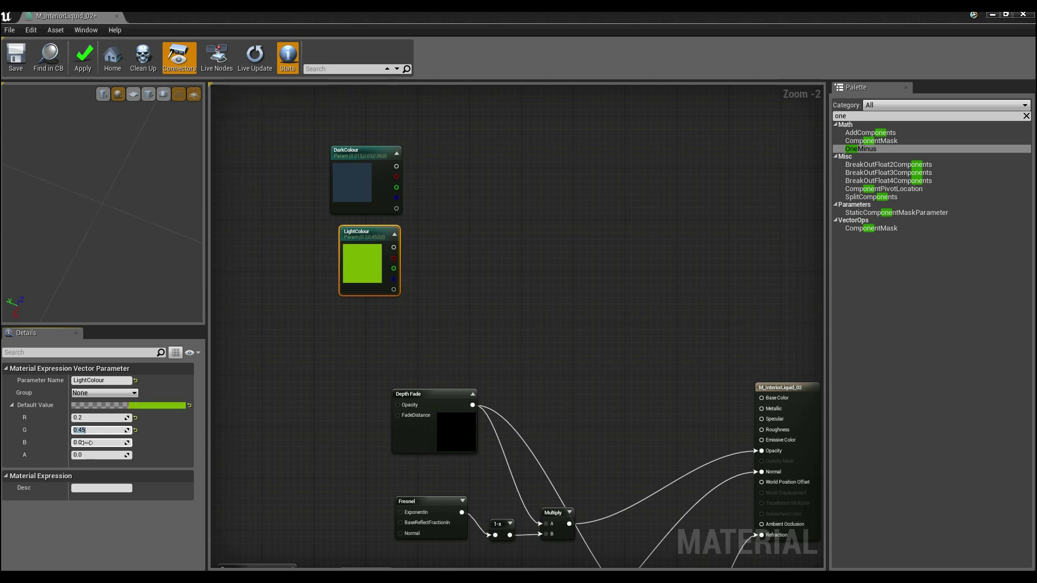
{"action": "left_click", "coordinate": [87, 443]}
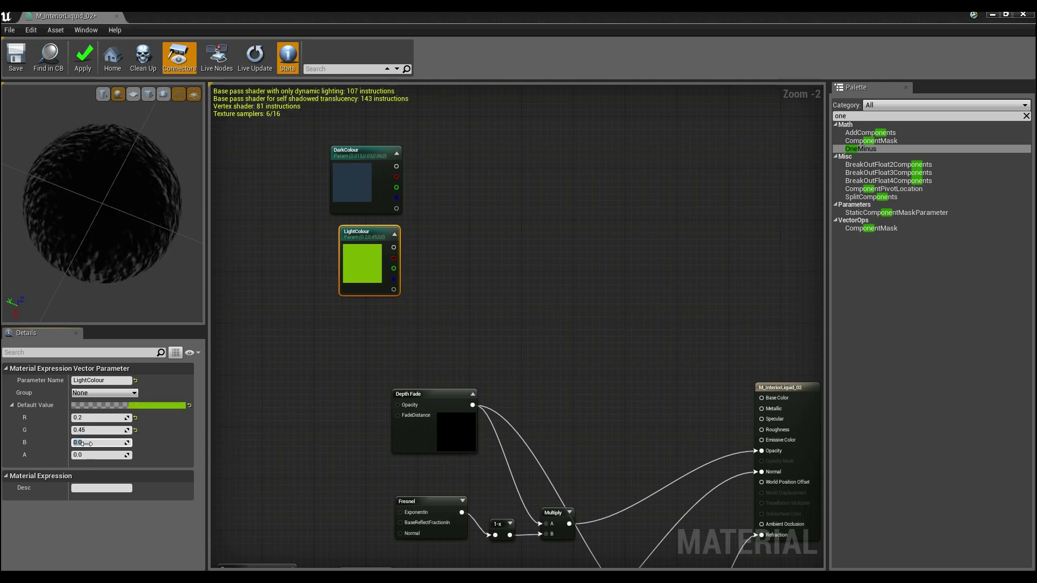
{"action": "key", "text": "Return"}
Align LightColour beneath DarkColour and move both colour parameters further up, away from the Depth Fade node
{"action": "left_click", "coordinate": [446, 295]}
{"action": "mouse_move", "coordinate": [364, 272]}
{"action": "left_mouse_down"}
{"action": "mouse_move", "coordinate": [342, 267]}
{"action": "mouse_move", "coordinate": [347, 273]}
{"action": "left_mouse_up"}
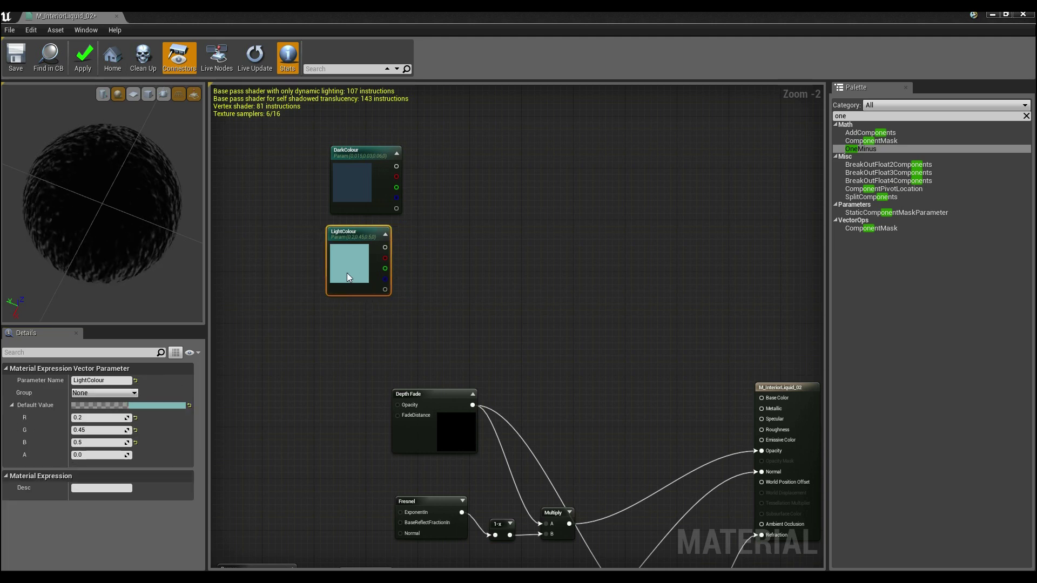
{"action": "left_click", "coordinate": [471, 291]}
{"action": "right_click_drag", "start_coordinate": [440, 282], "coordinate": [480, 255]}
{"action": "scroll", "coordinate": [460, 300], "scroll_direction": "down", "scroll_amount": 1}
{"action": "left_click_drag", "start_coordinate": [444, 153], "coordinate": [281, 287]}
{"action": "left_click_drag", "start_coordinate": [346, 257], "coordinate": [341, 222]}
{"action": "left_click", "coordinate": [505, 261]}
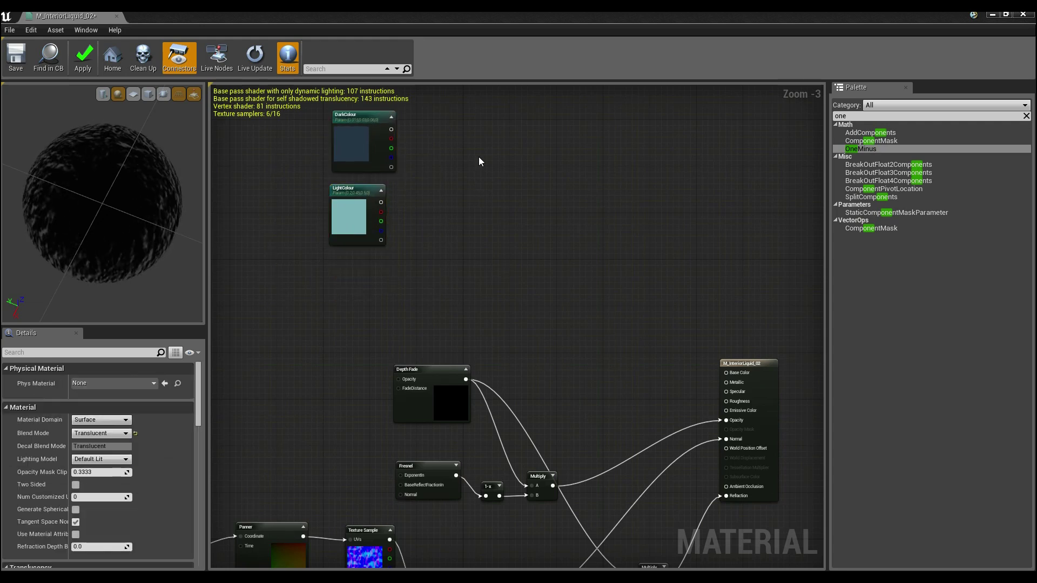
Place a Lerp node beside the colour parameters and connect DarkColour to its A and LightColour to its B
{"action": "left_click", "coordinate": [452, 169]}
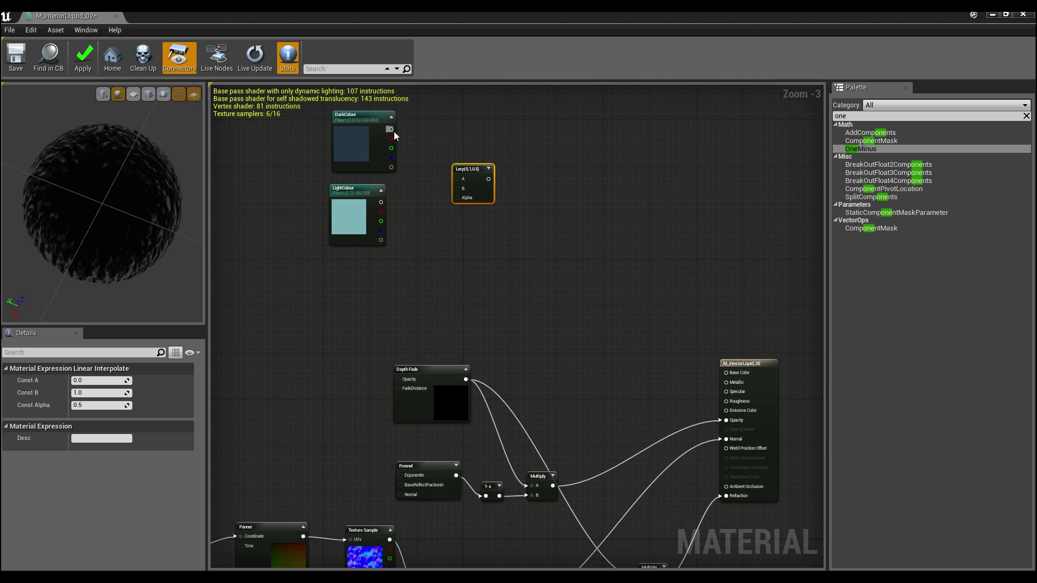
{"action": "left_click_drag", "start_coordinate": [391, 130], "coordinate": [381, 203]}
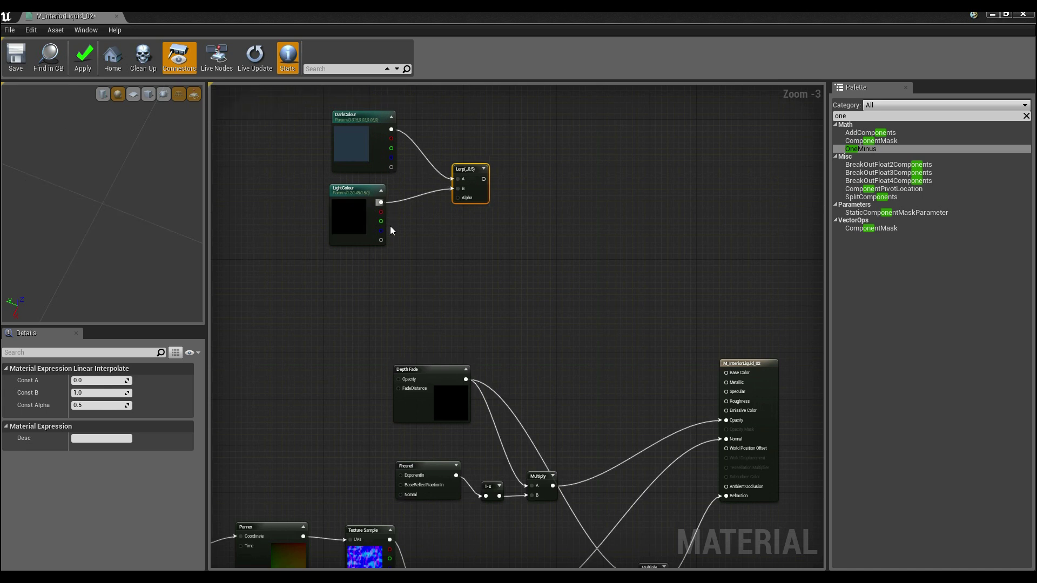
{"action": "right_click_drag", "start_coordinate": [423, 268], "coordinate": [430, 246]}
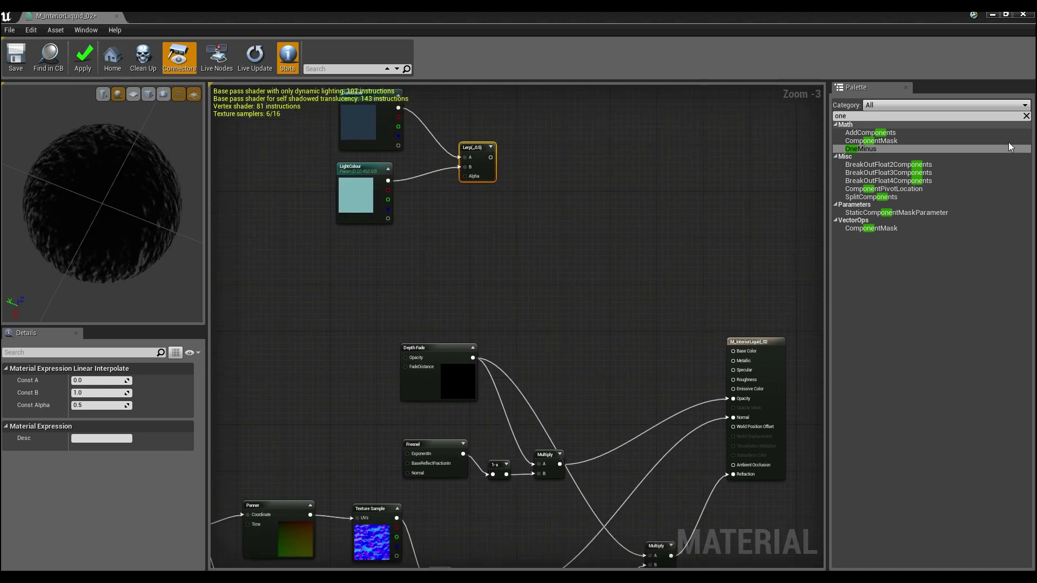
Add a Fresnel node below LightColour, connecting its output to the Lerp's Alpha and its Normal input to the normal-map Multiply's output
{"action": "left_click", "coordinate": [875, 116]}
{"action": "type", "text": "fres"}
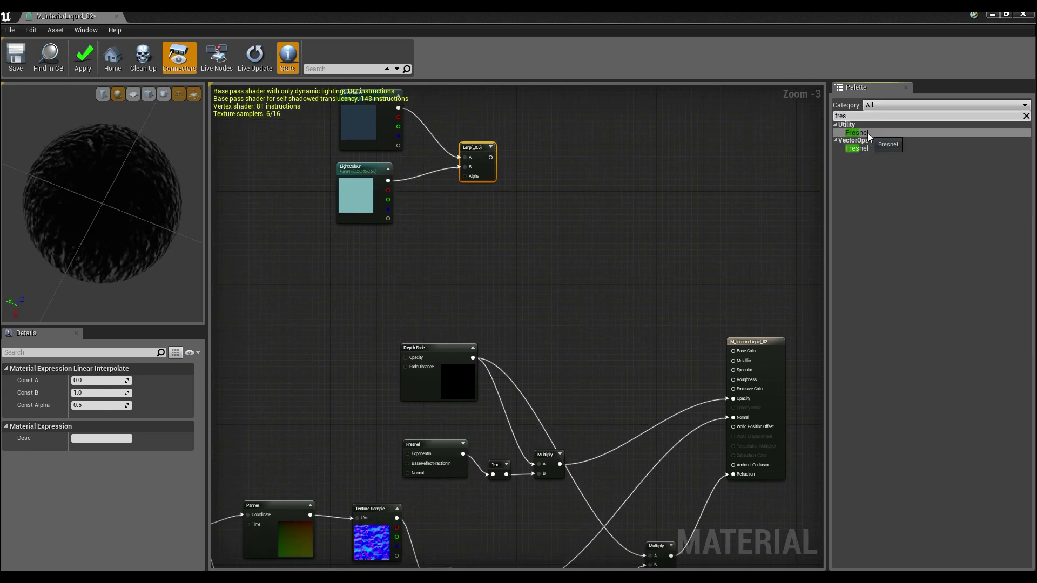
{"action": "left_click_drag", "start_coordinate": [857, 133], "coordinate": [362, 250]}
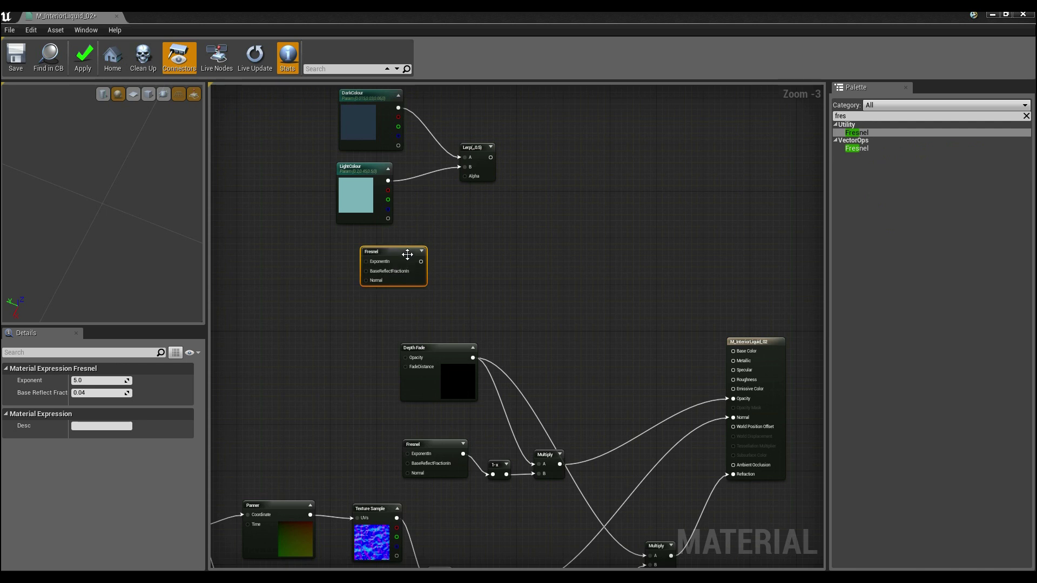
{"action": "left_click_drag", "start_coordinate": [422, 261], "coordinate": [464, 177]}
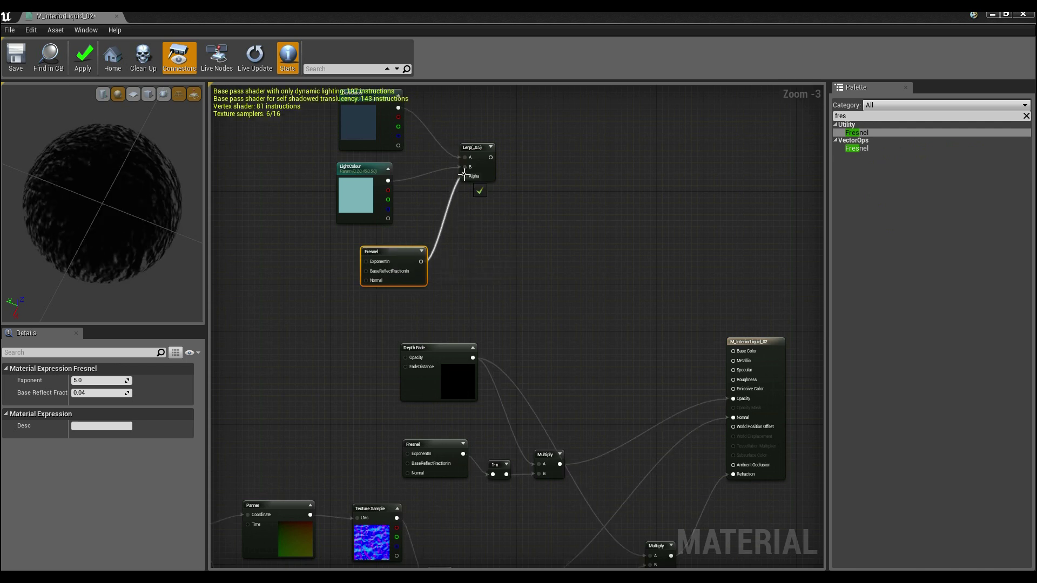
{"action": "right_click_drag", "start_coordinate": [477, 242], "coordinate": [500, 200]}
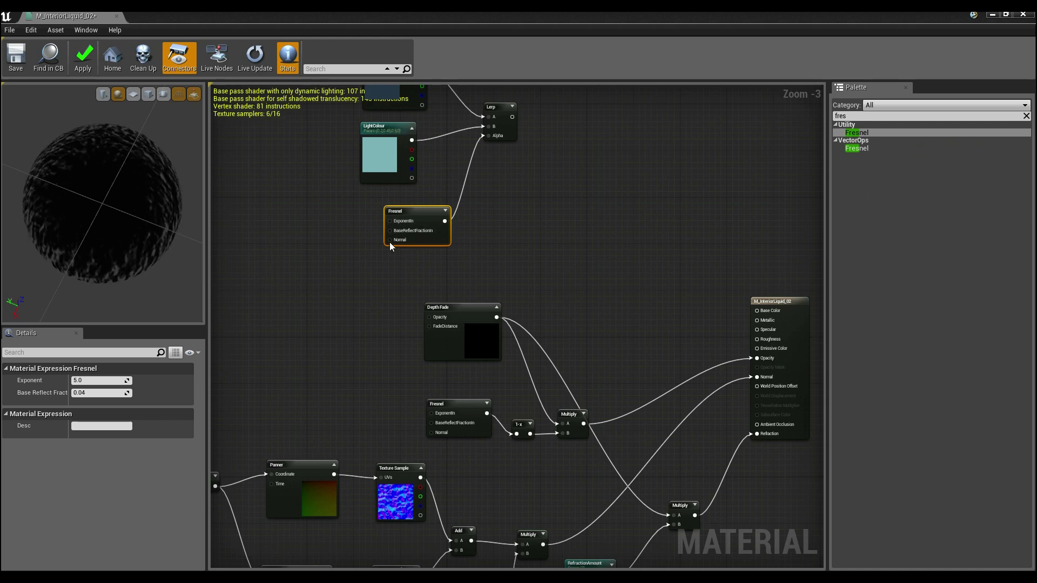
{"action": "left_click_drag", "start_coordinate": [390, 240], "coordinate": [541, 460]}
Expand the colour Lerp's thumbnail, start previewing that node and rotate the preview sphere to examine the blended colours
{"action": "right_click_drag", "start_coordinate": [508, 166], "coordinate": [470, 329]}
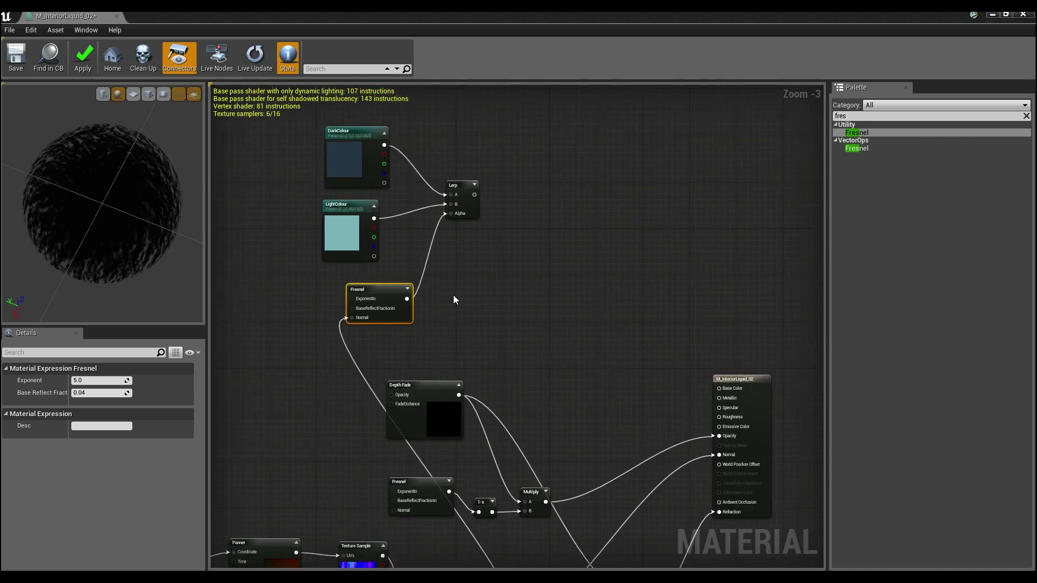
{"action": "left_click", "coordinate": [475, 185]}
{"action": "left_click", "coordinate": [487, 164]}
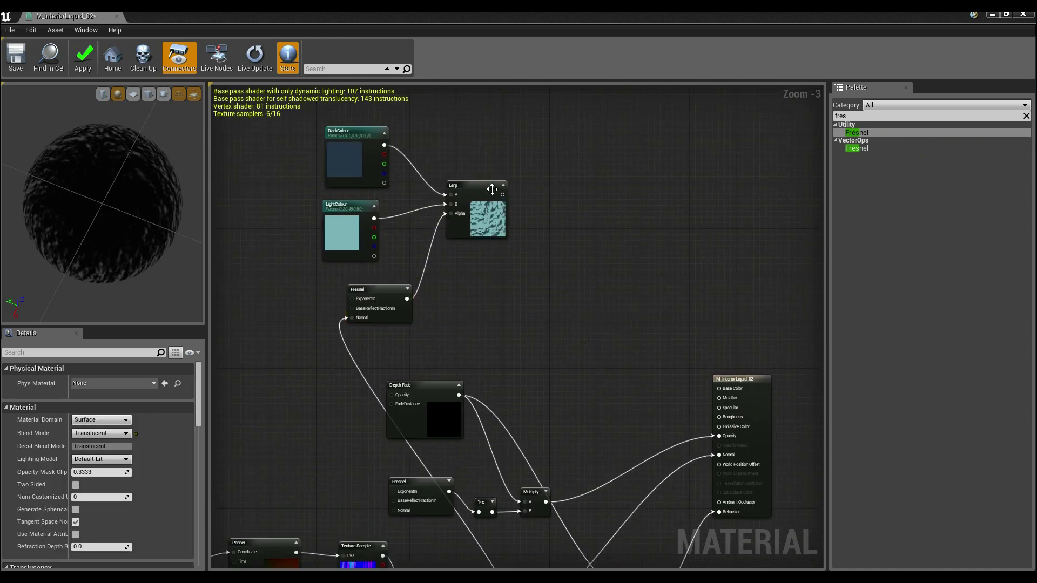
{"action": "left_click", "coordinate": [497, 203]}
{"action": "right_click", "coordinate": [497, 203]}
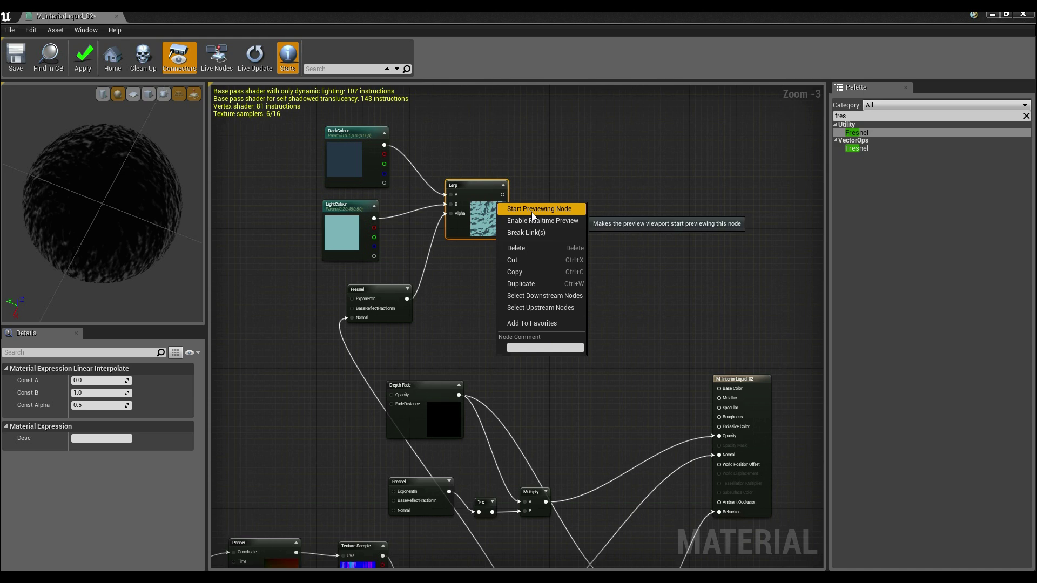
{"action": "left_click", "coordinate": [532, 211]}
{"action": "left_click_drag", "start_coordinate": [90, 230], "coordinate": [92, 203]}
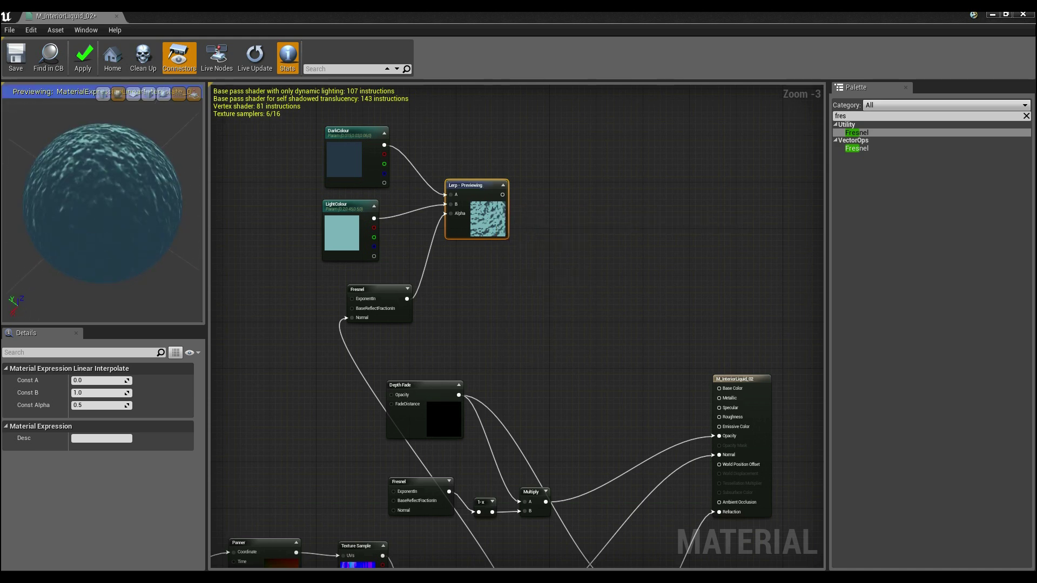
{"action": "mouse_move", "coordinate": [135, 234]}
{"action": "left_mouse_down"}
{"action": "mouse_move", "coordinate": [142, 201]}
{"action": "mouse_move", "coordinate": [148, 232]}
{"action": "left_mouse_up"}
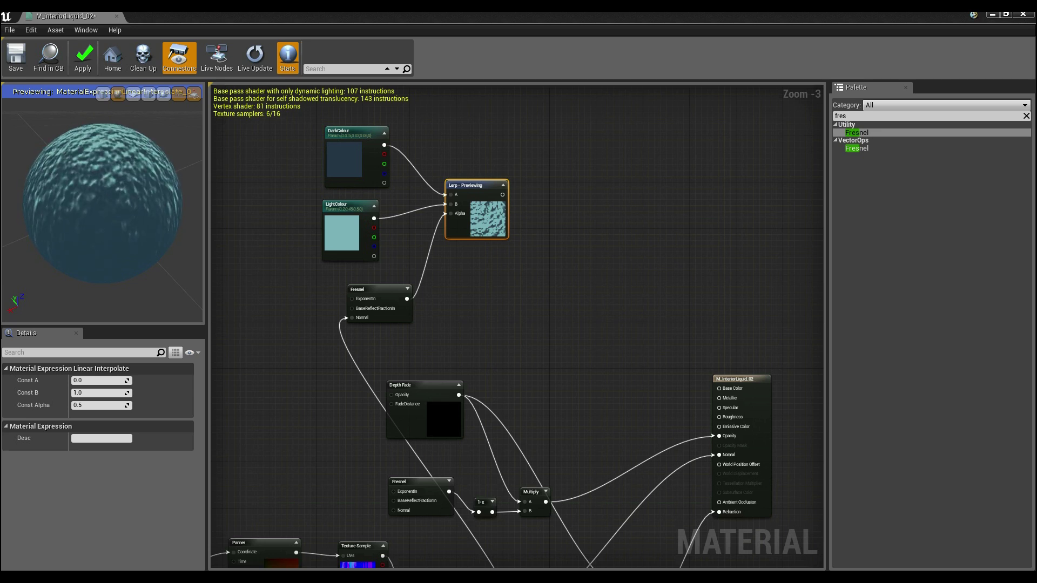
{"action": "left_click", "coordinate": [546, 287]}
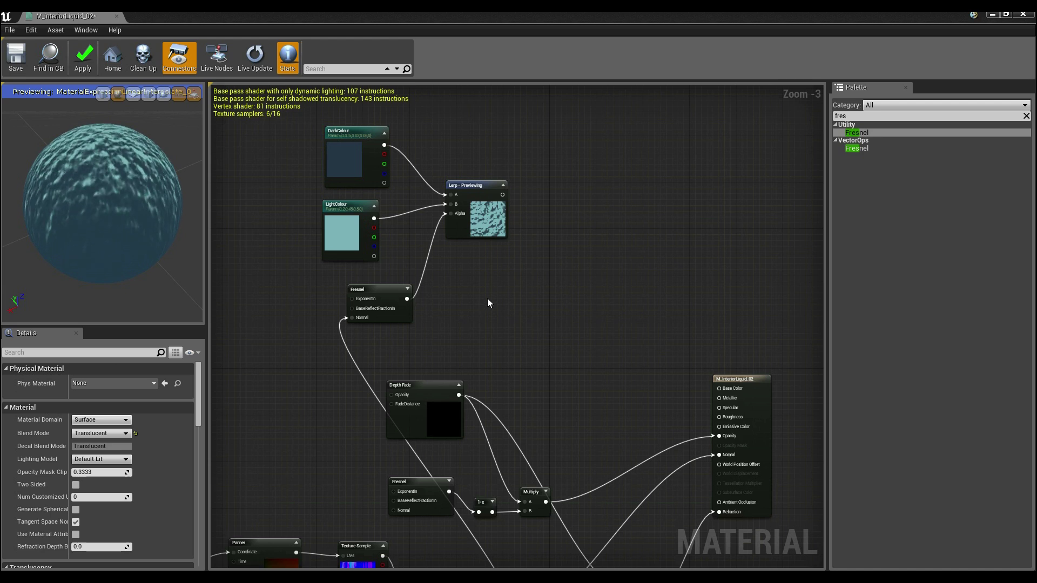
Add a Multiply node beside the Lerp and place a duplicate of the Depth Fade node beneath the Lerp
{"action": "right_click_drag", "start_coordinate": [528, 266], "coordinate": [513, 269]}
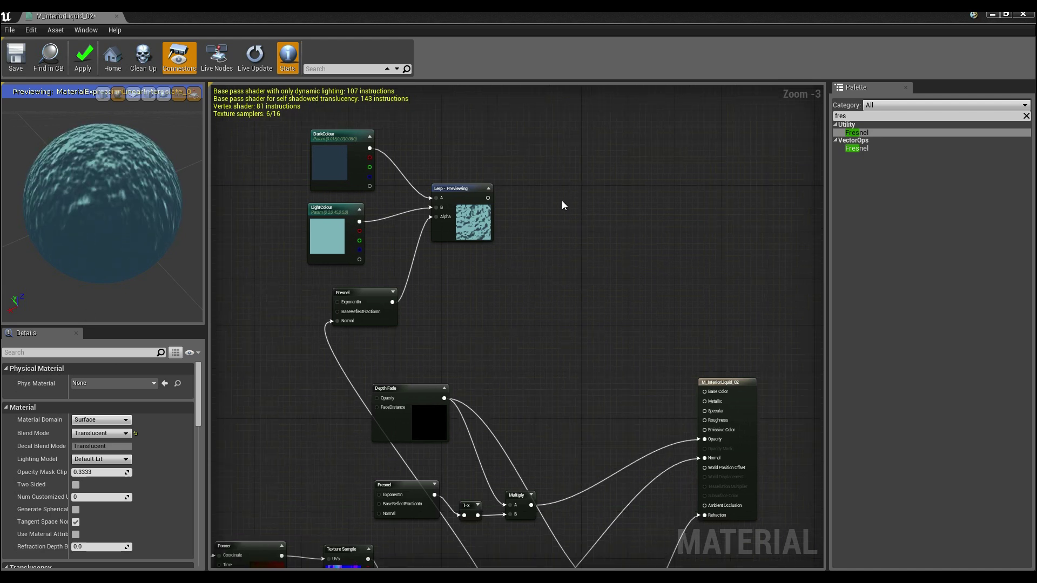
{"action": "left_click", "coordinate": [563, 206]}
{"action": "left_click", "coordinate": [419, 419]}
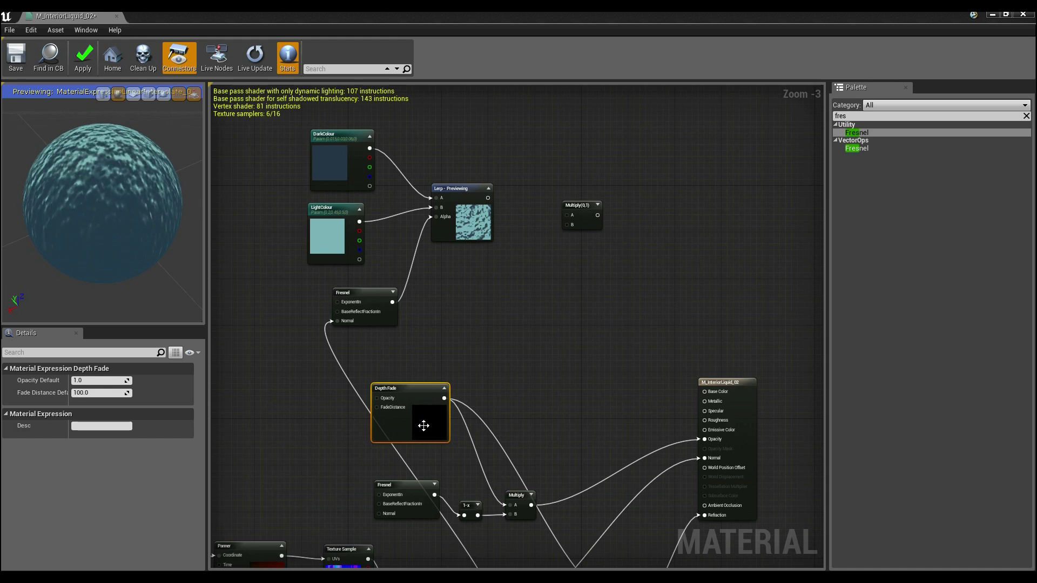
{"action": "right_click_drag", "start_coordinate": [543, 400], "coordinate": [536, 361]}
{"action": "left_click_drag", "start_coordinate": [429, 377], "coordinate": [458, 395]}
{"action": "right_click_drag", "start_coordinate": [525, 241], "coordinate": [524, 286]}
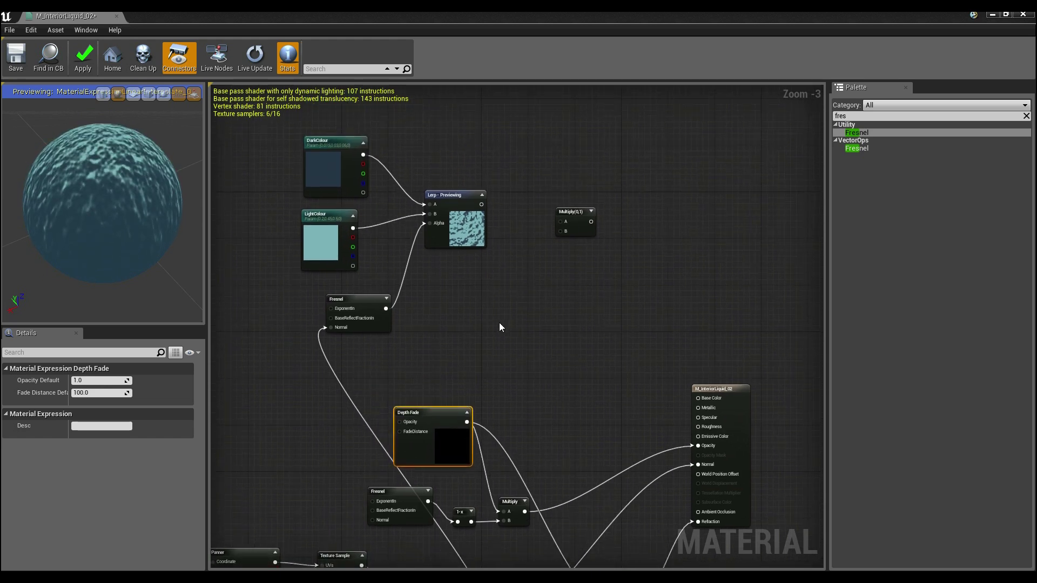
{"action": "key", "text": "ctrl+v"}
{"action": "left_click_drag", "start_coordinate": [517, 362], "coordinate": [476, 329]}
Set the duplicated Depth Fade's default fade distance to 500, and connect the Lerp to the new Multiply's A and the Depth Fade to its B
{"action": "left_click", "coordinate": [104, 393]}
{"action": "type", "text": "500"}
{"action": "key", "text": "Return"}
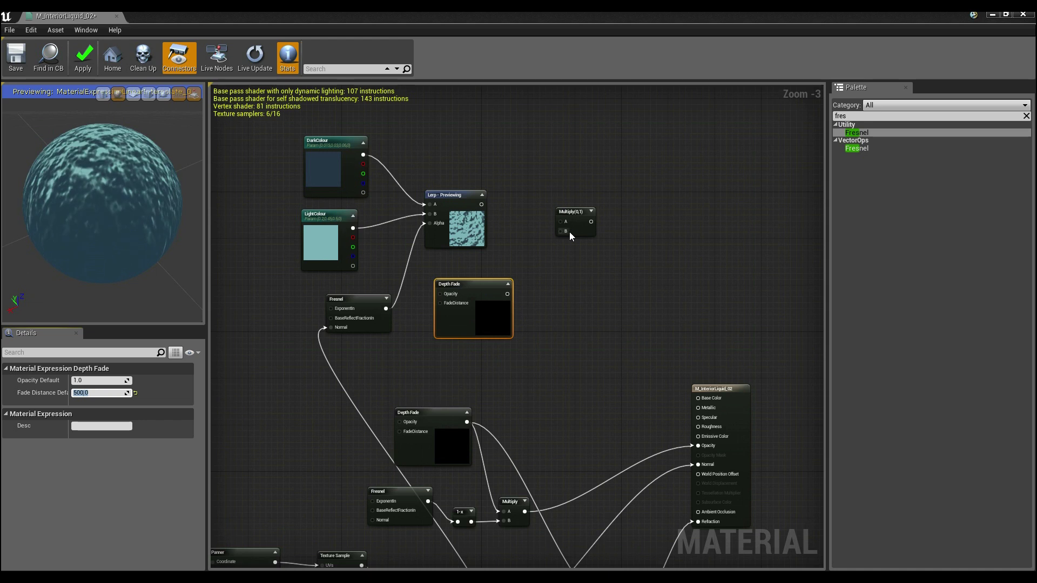
{"action": "left_click_drag", "start_coordinate": [569, 233], "coordinate": [508, 294]}
{"action": "left_click_drag", "start_coordinate": [560, 221], "coordinate": [481, 205]}
Stop previewing the Lerp so the preview sphere shows the full material again
{"action": "left_click", "coordinate": [462, 218]}
{"action": "right_click", "coordinate": [462, 218]}
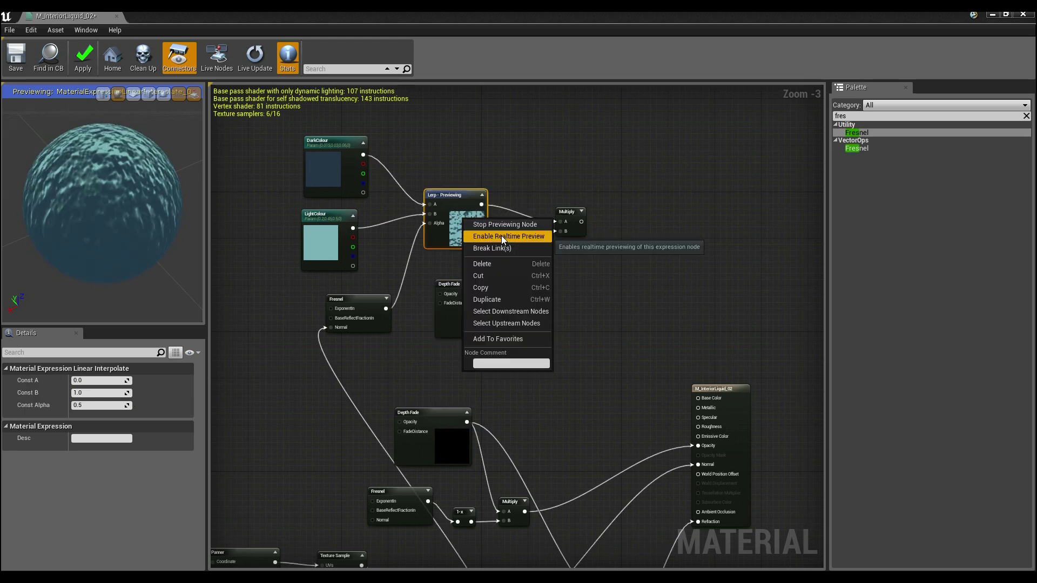
{"action": "left_click", "coordinate": [504, 224]}
{"action": "left_click", "coordinate": [592, 287]}
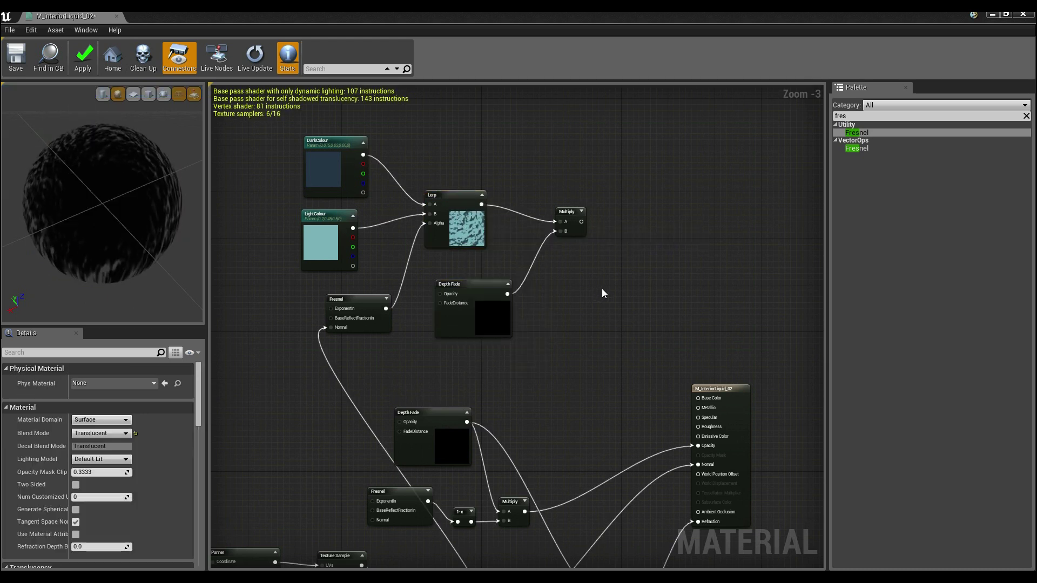
Add a second Multiply node above the material output and connect the colour Multiply's output to its B input
{"action": "right_click_drag", "start_coordinate": [604, 272], "coordinate": [550, 266]}
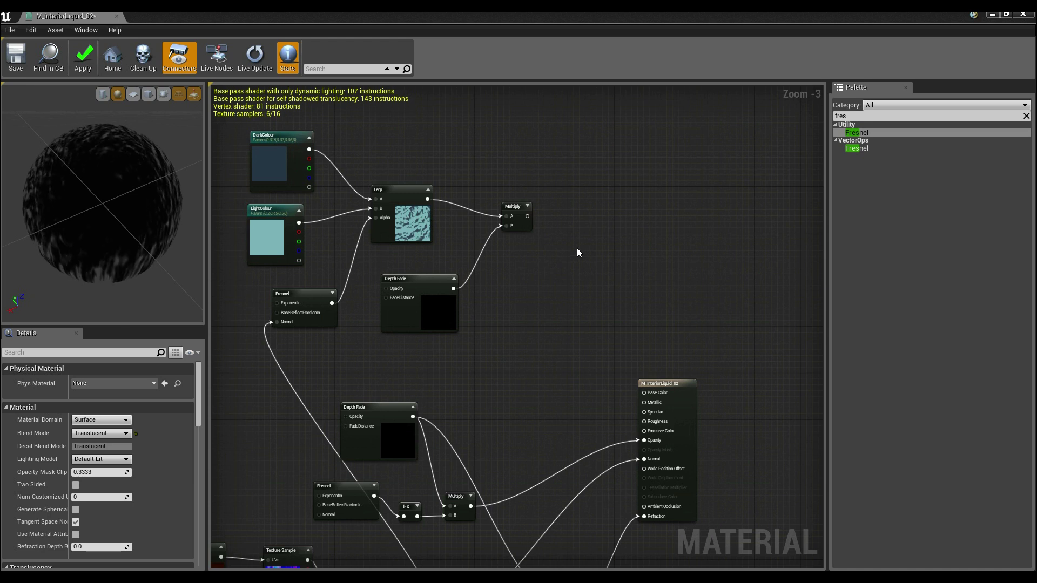
{"action": "left_click", "coordinate": [581, 271]}
{"action": "left_click_drag", "start_coordinate": [583, 300], "coordinate": [527, 217]}
{"action": "right_click_drag", "start_coordinate": [604, 229], "coordinate": [569, 245]}
{"action": "left_click", "coordinate": [568, 245]}
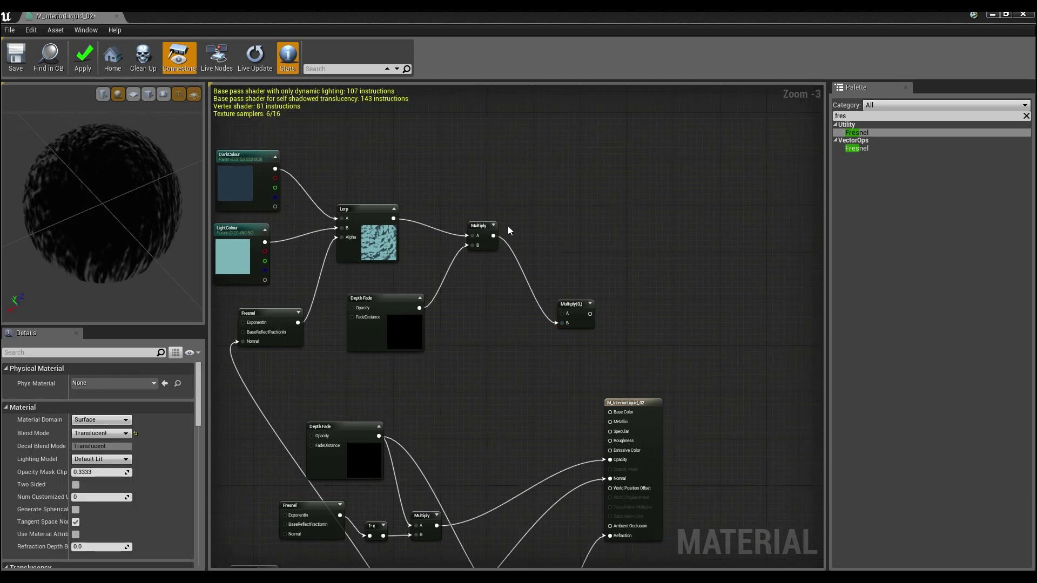
Add a scalar parameter named DiffuseMultiply above the second Multiply with a default value of 0.1
{"action": "left_click", "coordinate": [534, 213]}
{"action": "type", "text": "DiffuseMultiply"}
{"action": "key", "text": "Return"}
{"action": "left_click", "coordinate": [93, 406]}
{"action": "key", "text": "Return"}
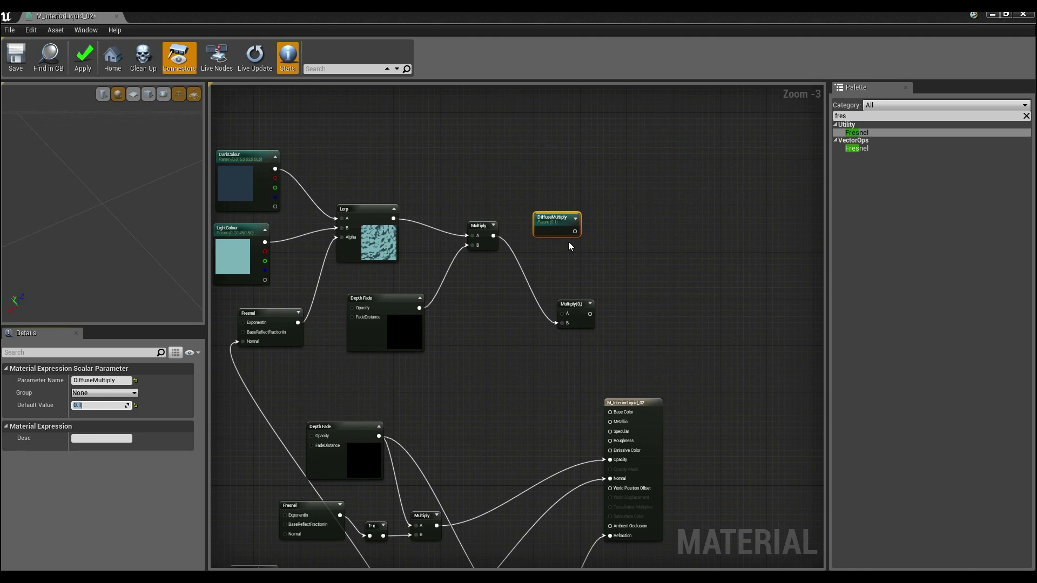
Connect DiffuseMultiply to the second Multiply's A input and that Multiply's output to the material's Base Color
{"action": "left_click_drag", "start_coordinate": [574, 231], "coordinate": [563, 315]}
{"action": "right_click_drag", "start_coordinate": [568, 383], "coordinate": [576, 273]}
{"action": "left_click_drag", "start_coordinate": [591, 204], "coordinate": [620, 304]}
{"action": "left_click", "coordinate": [492, 278]}
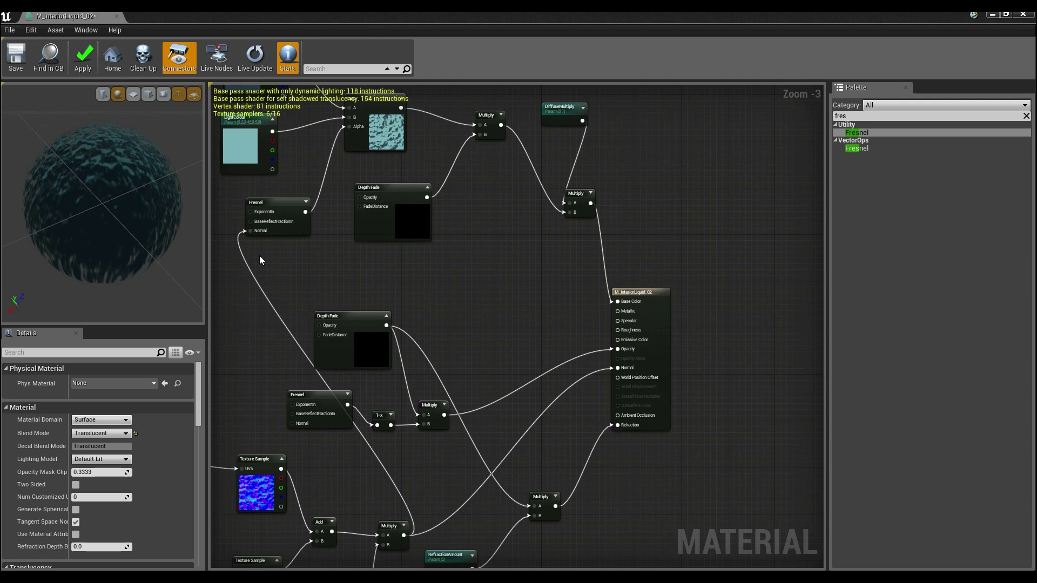
Float the material editor over the level editor, clear of most of the viewport, and apply the material changes
{"action": "left_click_drag", "start_coordinate": [375, 14], "coordinate": [766, 152]}
{"action": "left_click", "coordinate": [632, 204]}
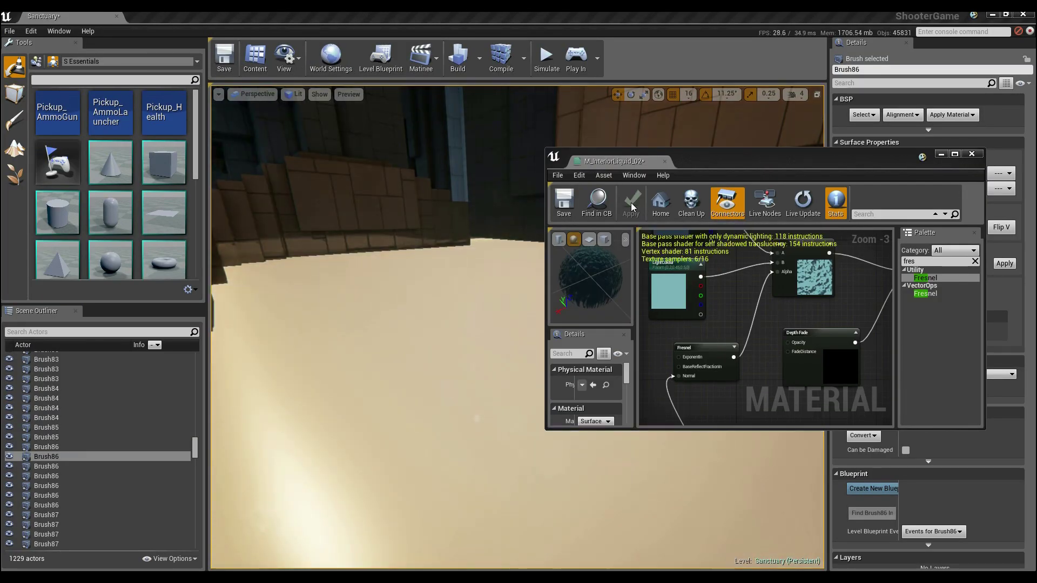
{"action": "left_click_drag", "start_coordinate": [751, 163], "coordinate": [838, 167]}
Fly the level camera to the flooded room and examine the liquid surface with its new base colour
{"action": "mouse_move", "coordinate": [421, 324]}
{"action": "right_mouse_down"}
{"action": "mouse_move", "coordinate": [259, 324]}
{"action": "mouse_move", "coordinate": [275, 335]}
{"action": "mouse_move", "coordinate": [270, 319]}
{"action": "mouse_move", "coordinate": [438, 308]}
{"action": "mouse_move", "coordinate": [81, 313]}
{"action": "mouse_move", "coordinate": [276, 343]}
{"action": "mouse_move", "coordinate": [519, 311]}
{"action": "mouse_move", "coordinate": [562, 356]}
{"action": "mouse_move", "coordinate": [595, 330]}
{"action": "mouse_move", "coordinate": [613, 354]}
{"action": "mouse_move", "coordinate": [670, 368]}
{"action": "right_mouse_up"}
{"action": "key", "text": "w"}
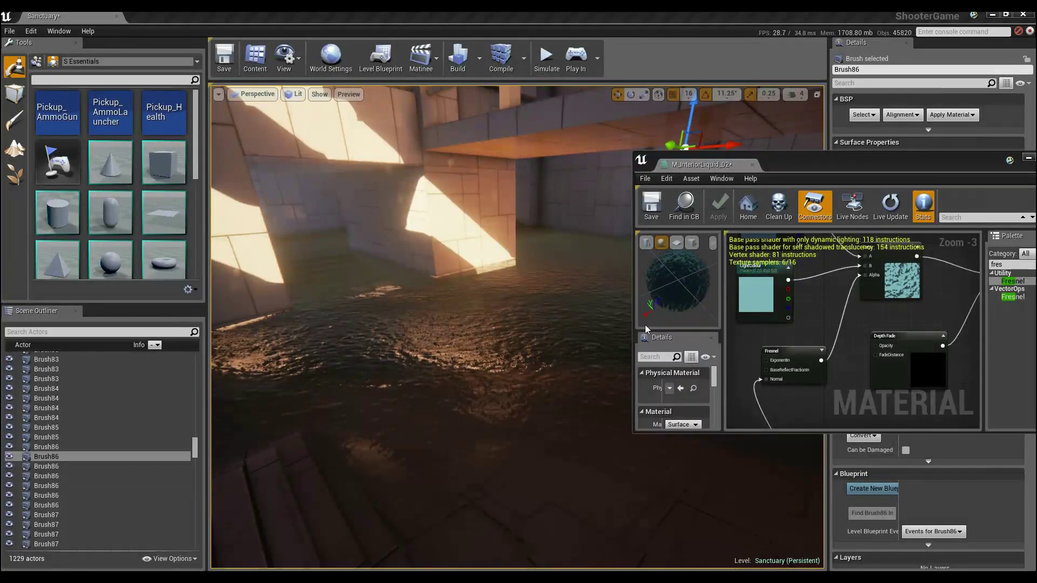
{"action": "left_click_drag", "start_coordinate": [864, 170], "coordinate": [759, 230]}
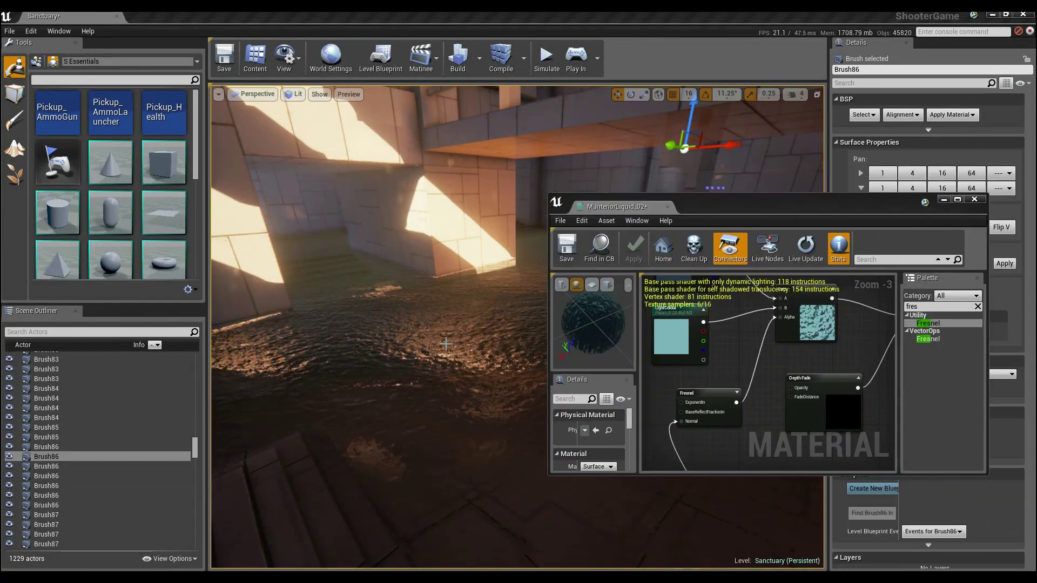